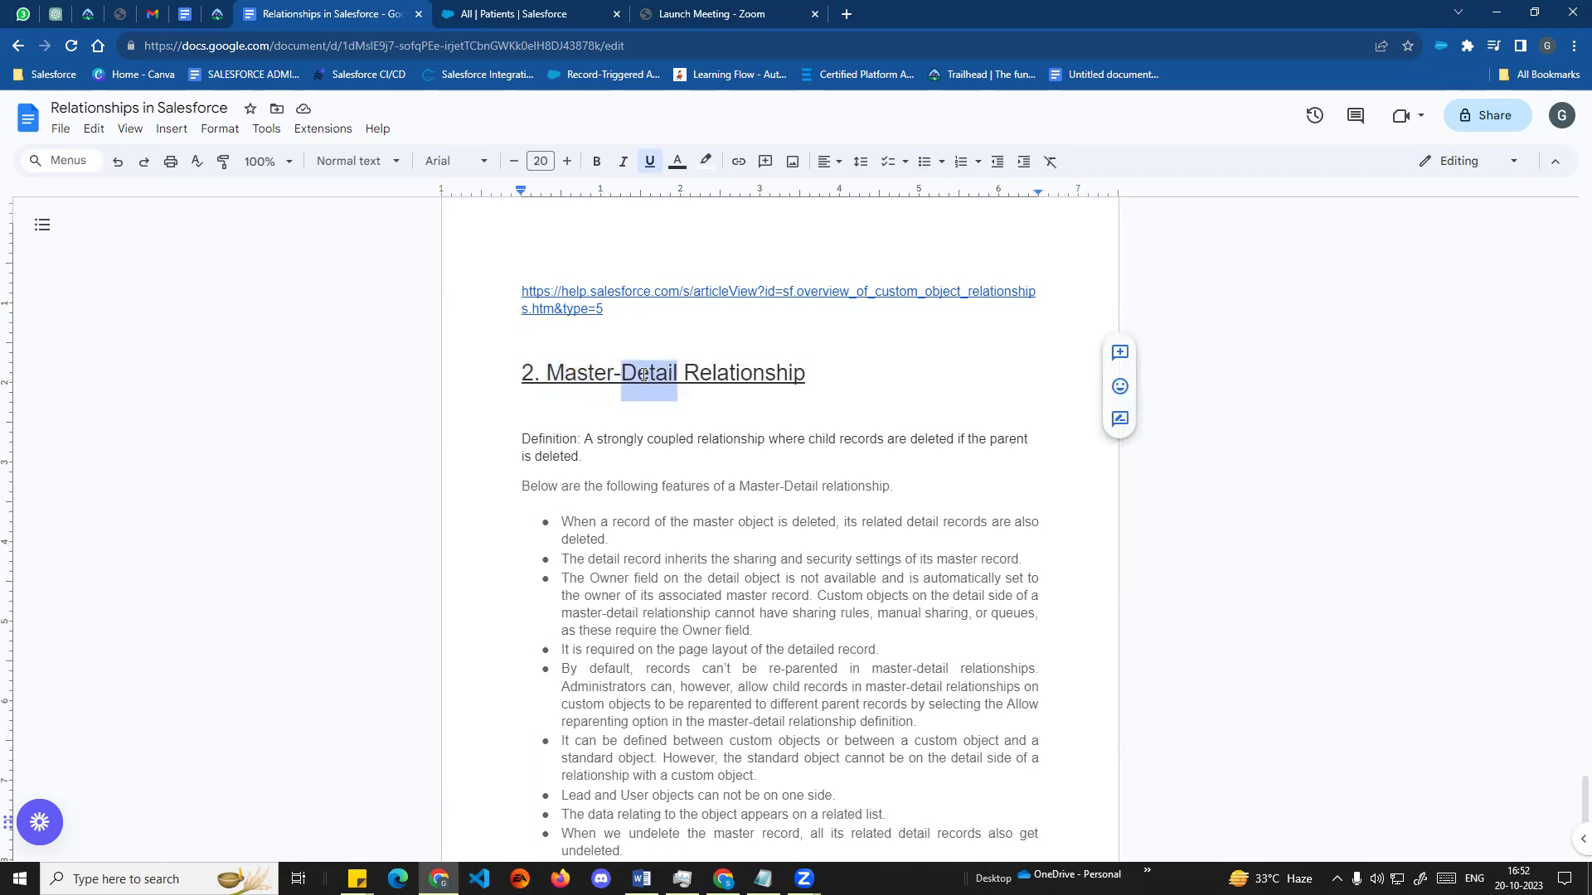
double_click(593, 382)
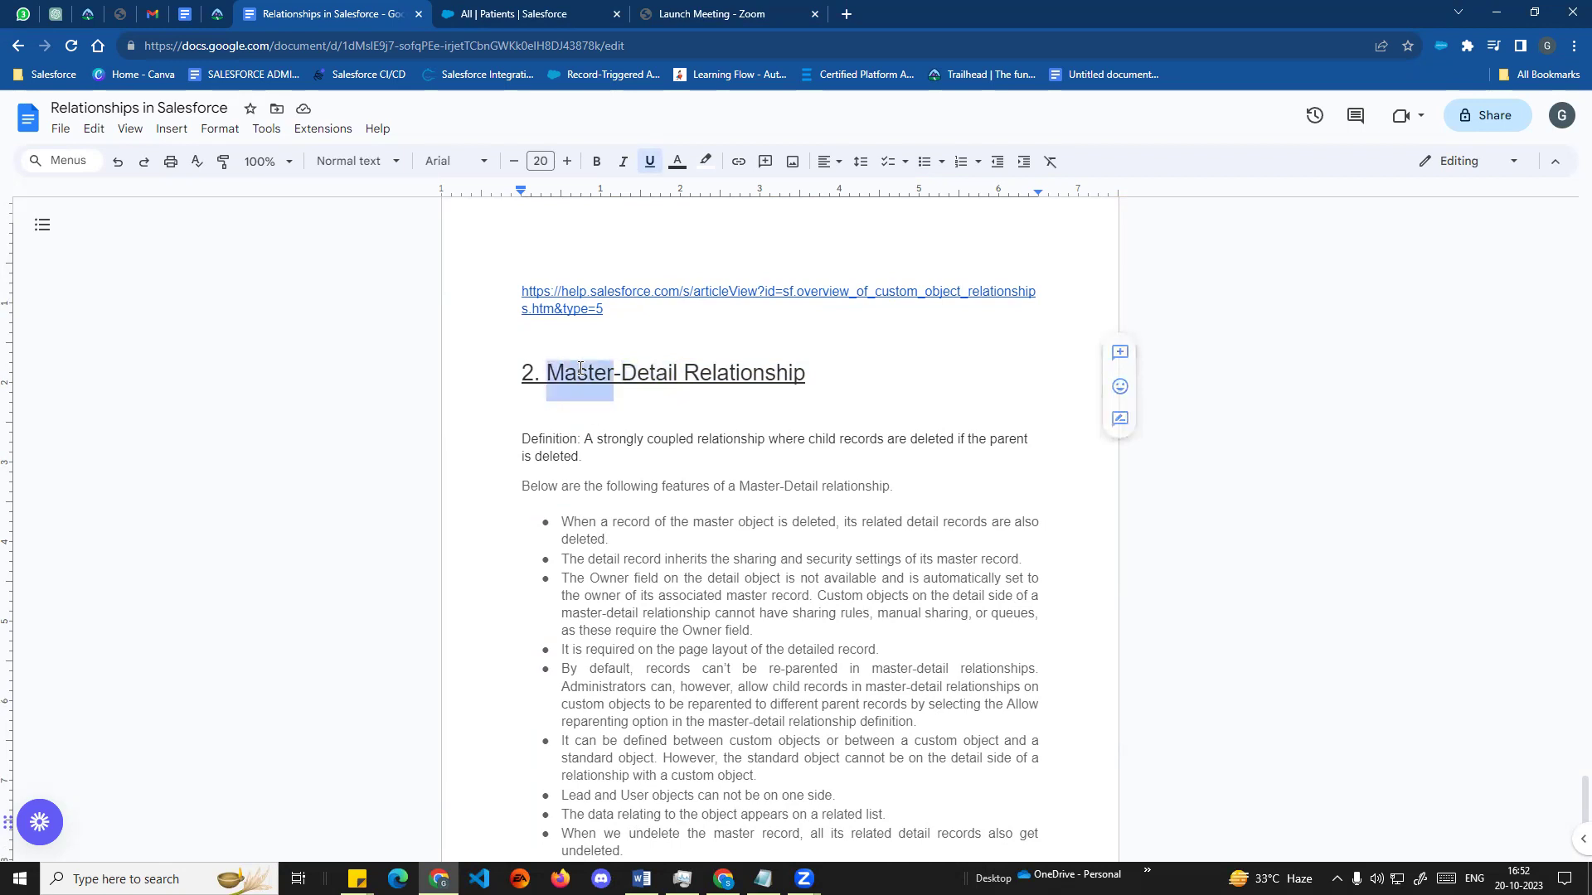
double_click(658, 373)
left_click(801, 377)
left_click_drag(547, 375, 817, 373)
- Make the word "strongly" bold in the definition of the Master-Detail Relationship section
scroll(733, 473, "down", 1)
double_click(616, 358)
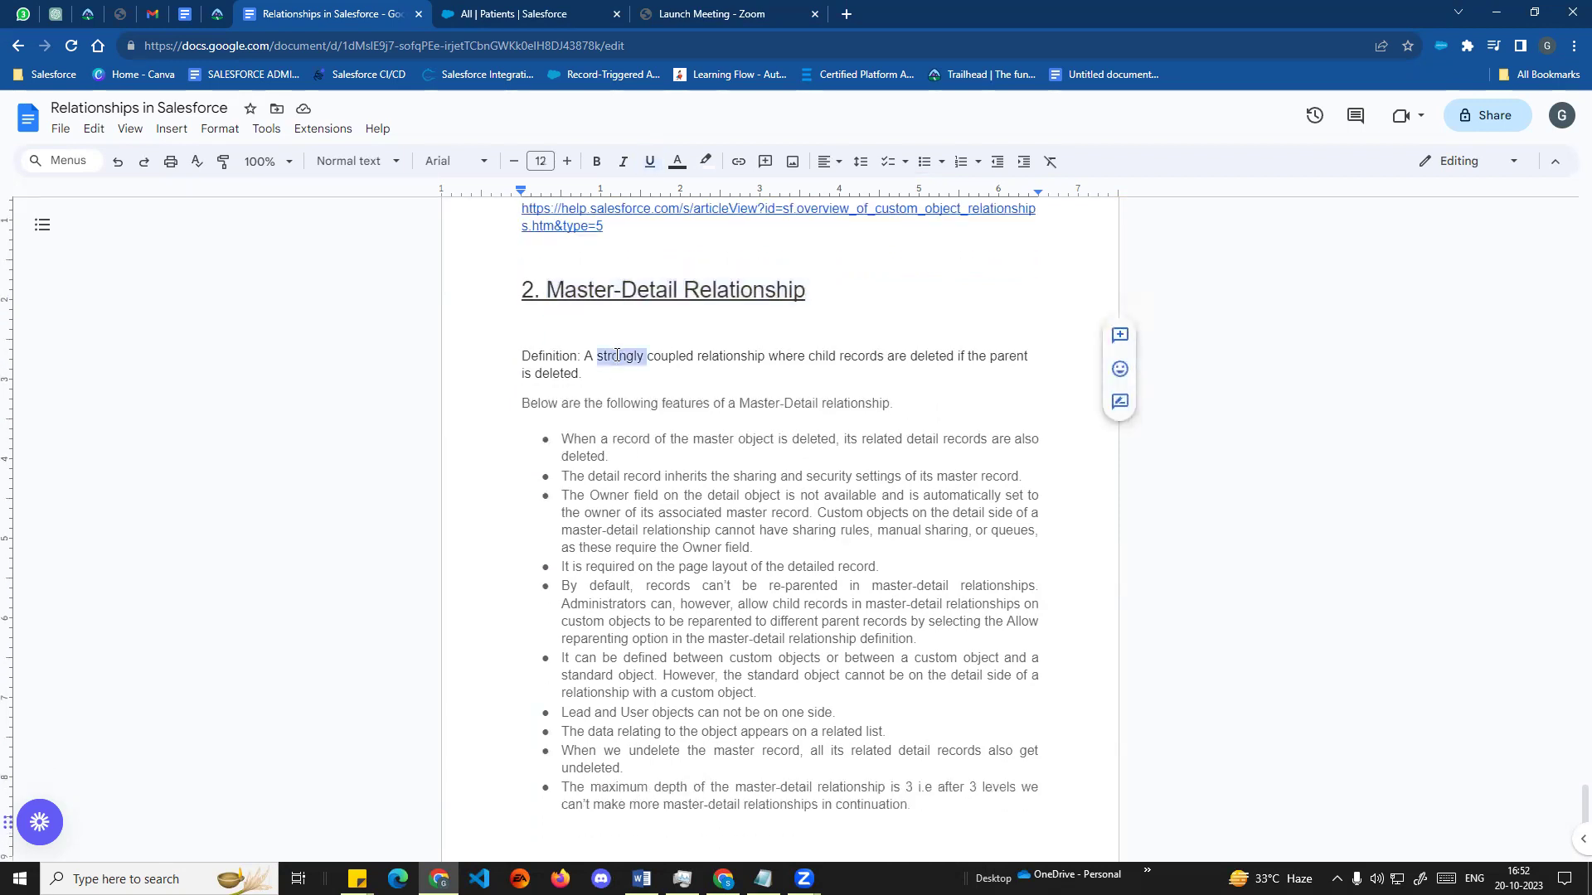
key("ctrl+b")
left_click(618, 360)
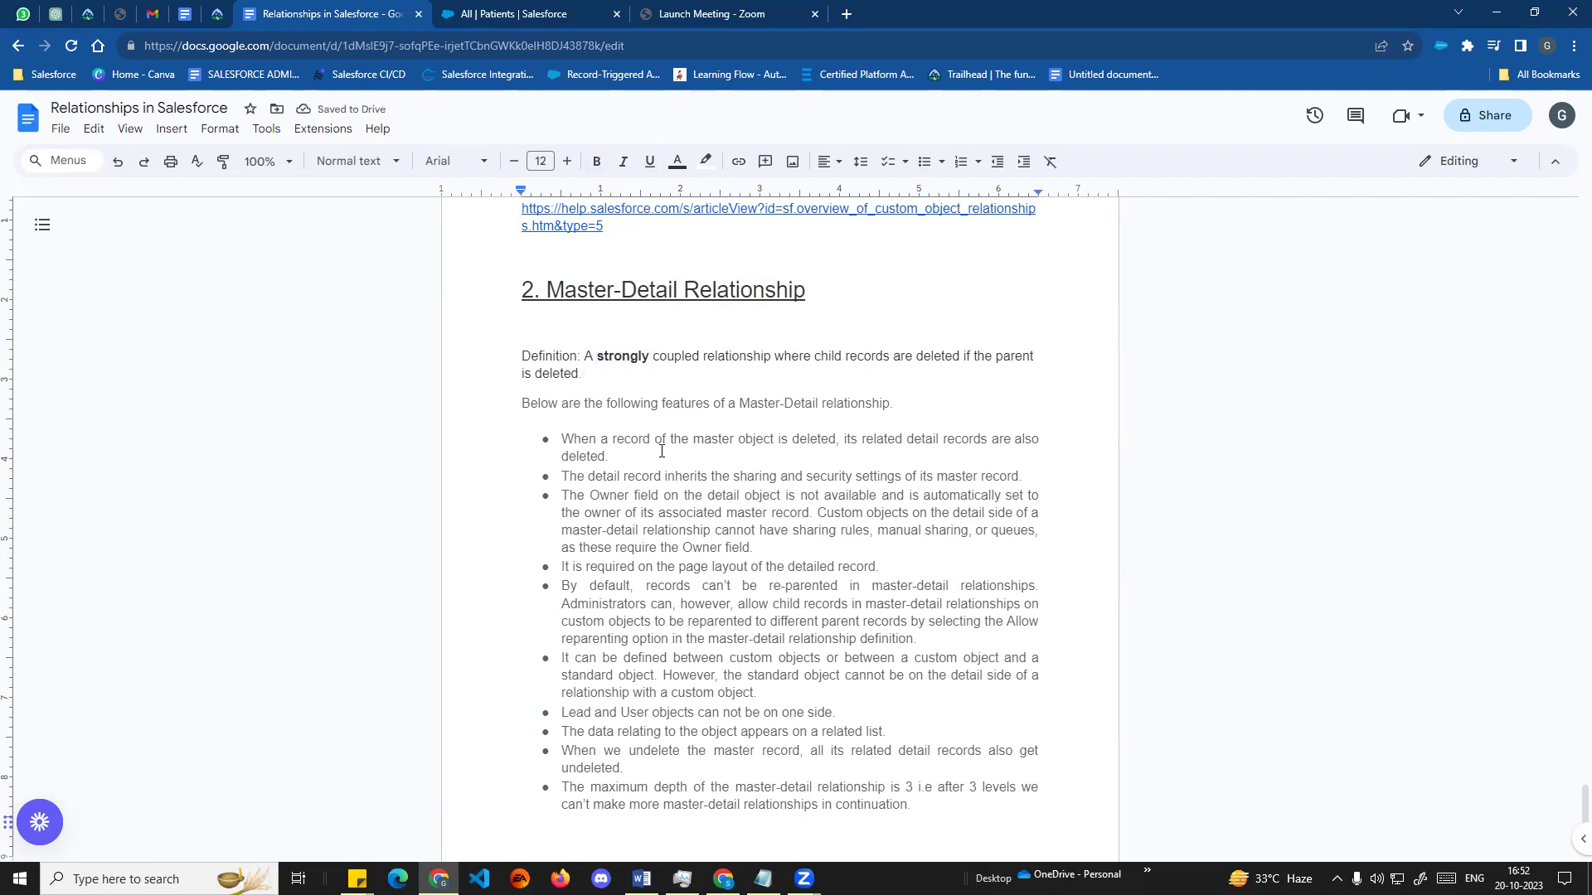
- Read the definition and feature list of the Master-Detail Relationship section, focusing on what deleting a master record does
scroll(661, 451, "down", 1)
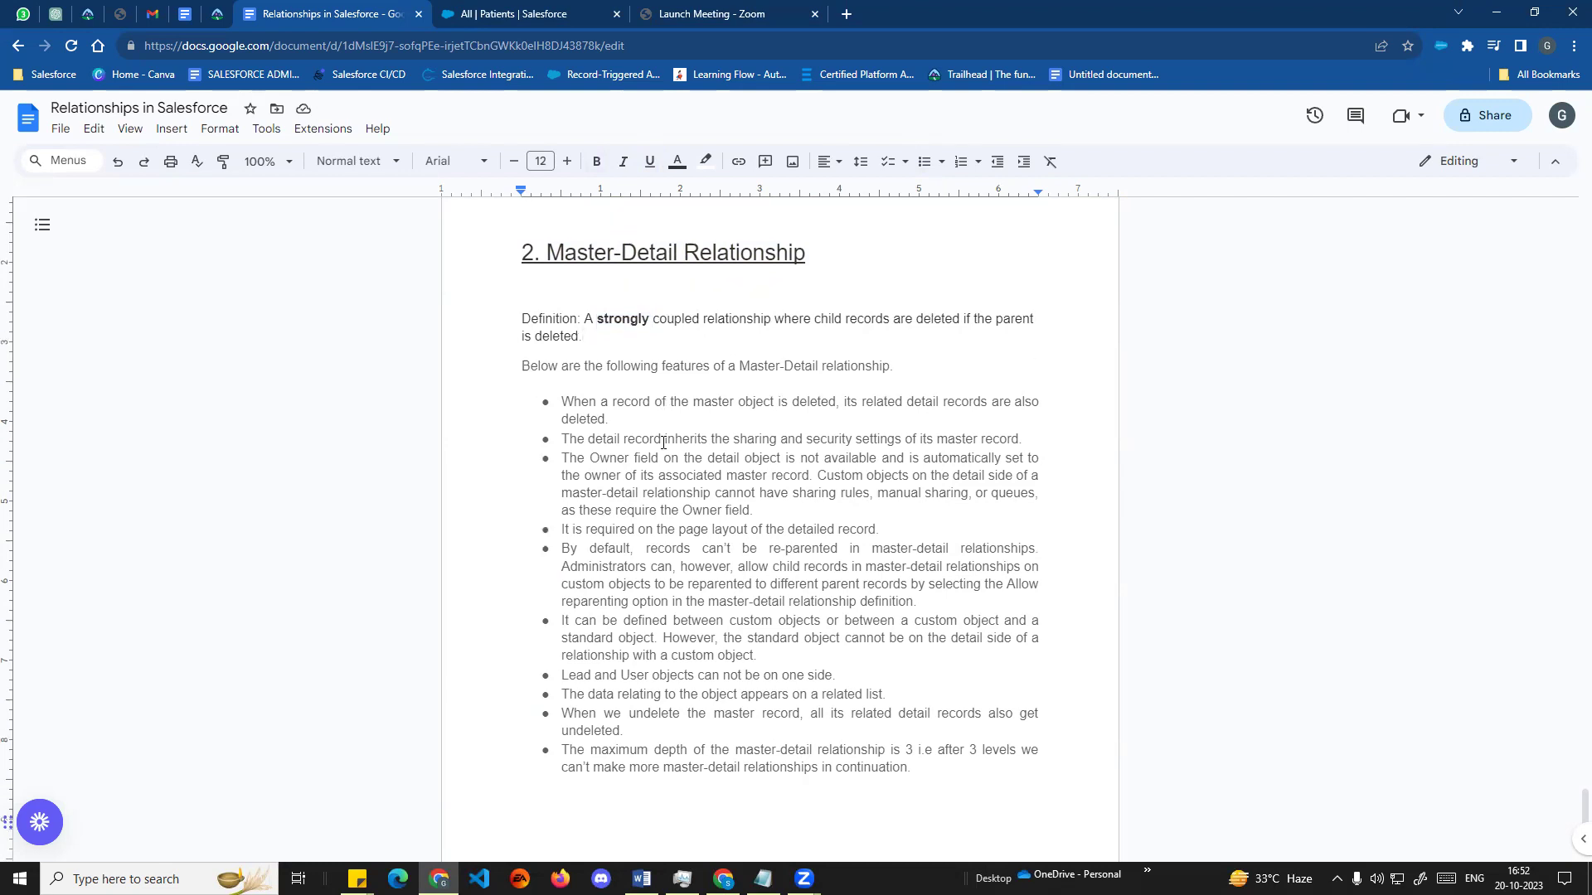
left_click_drag(523, 321, 922, 725)
left_click(956, 740)
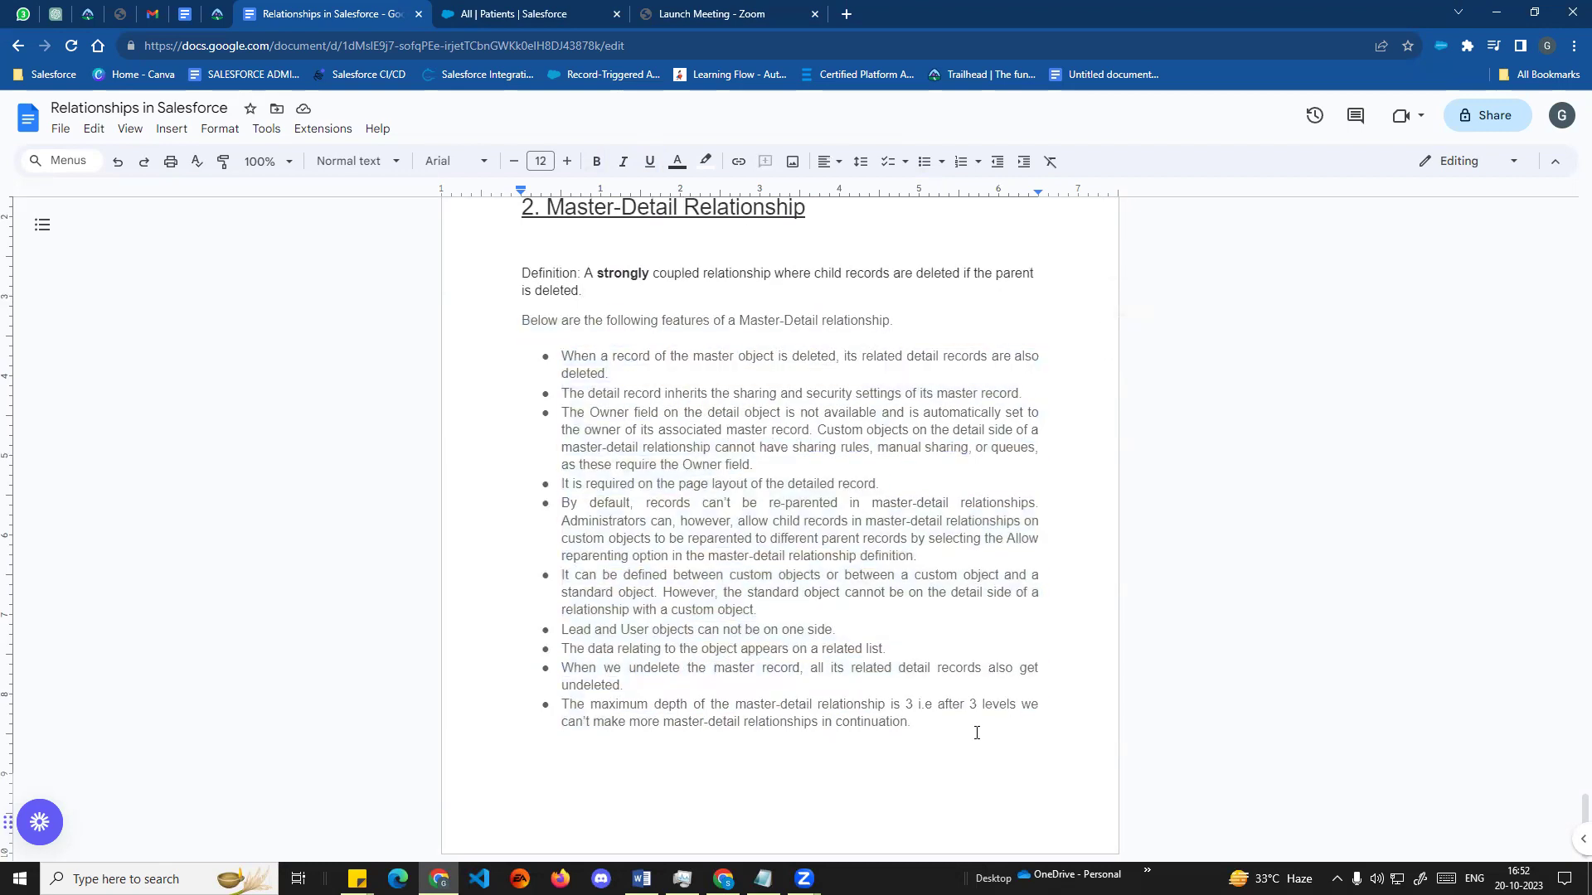
left_click_drag(627, 379, 560, 340)
left_click(751, 452)
left_click_drag(690, 357, 838, 358)
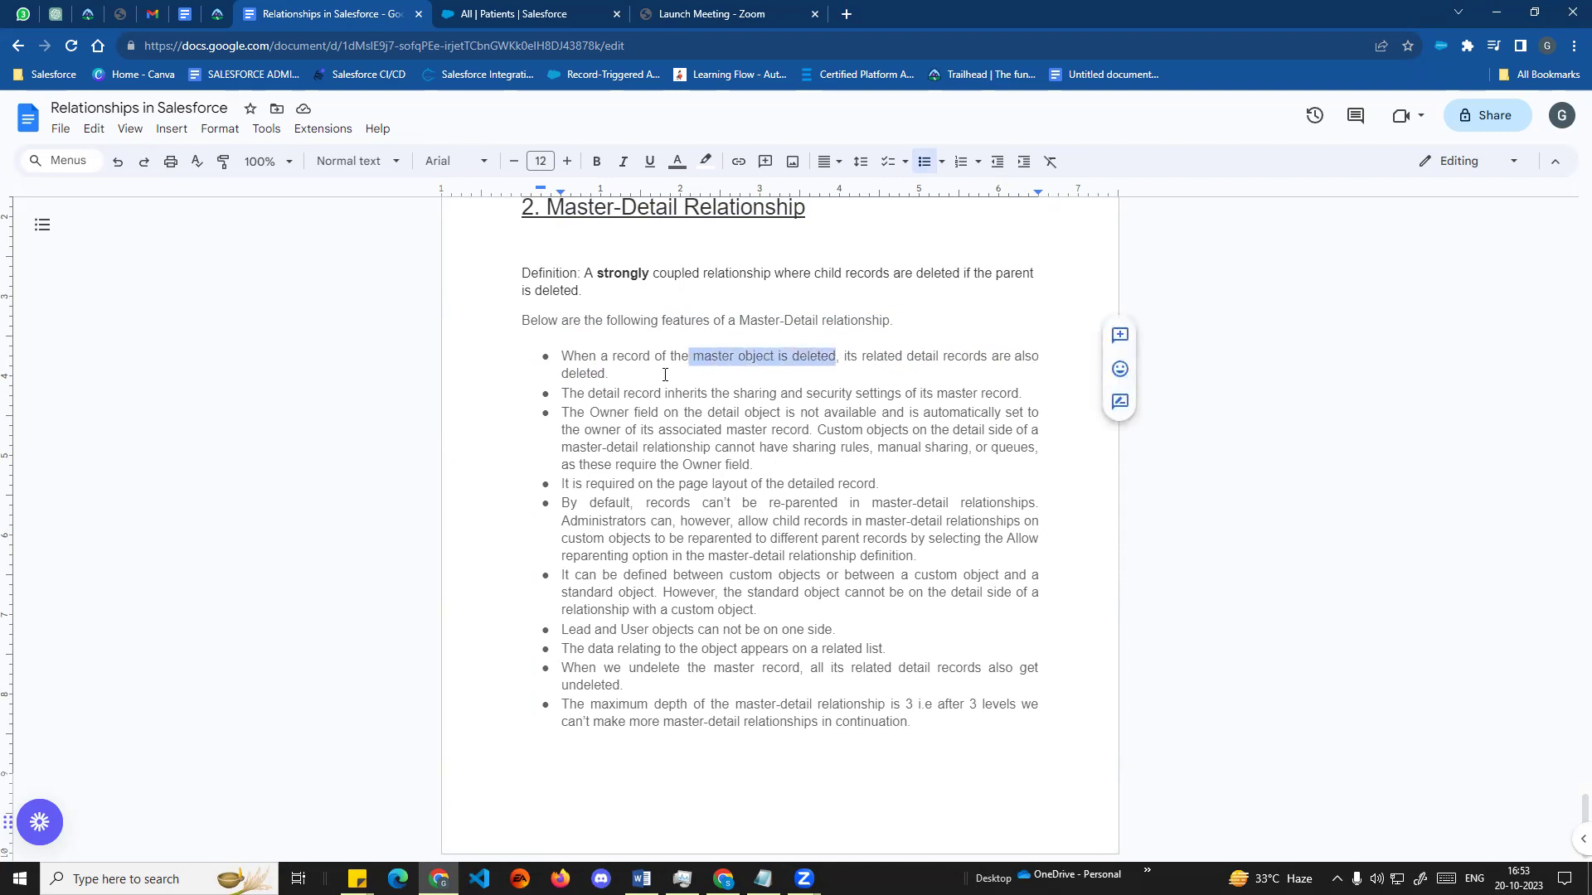
triple_click(568, 373)
left_click(742, 395)
scroll(741, 403, "up", 1)
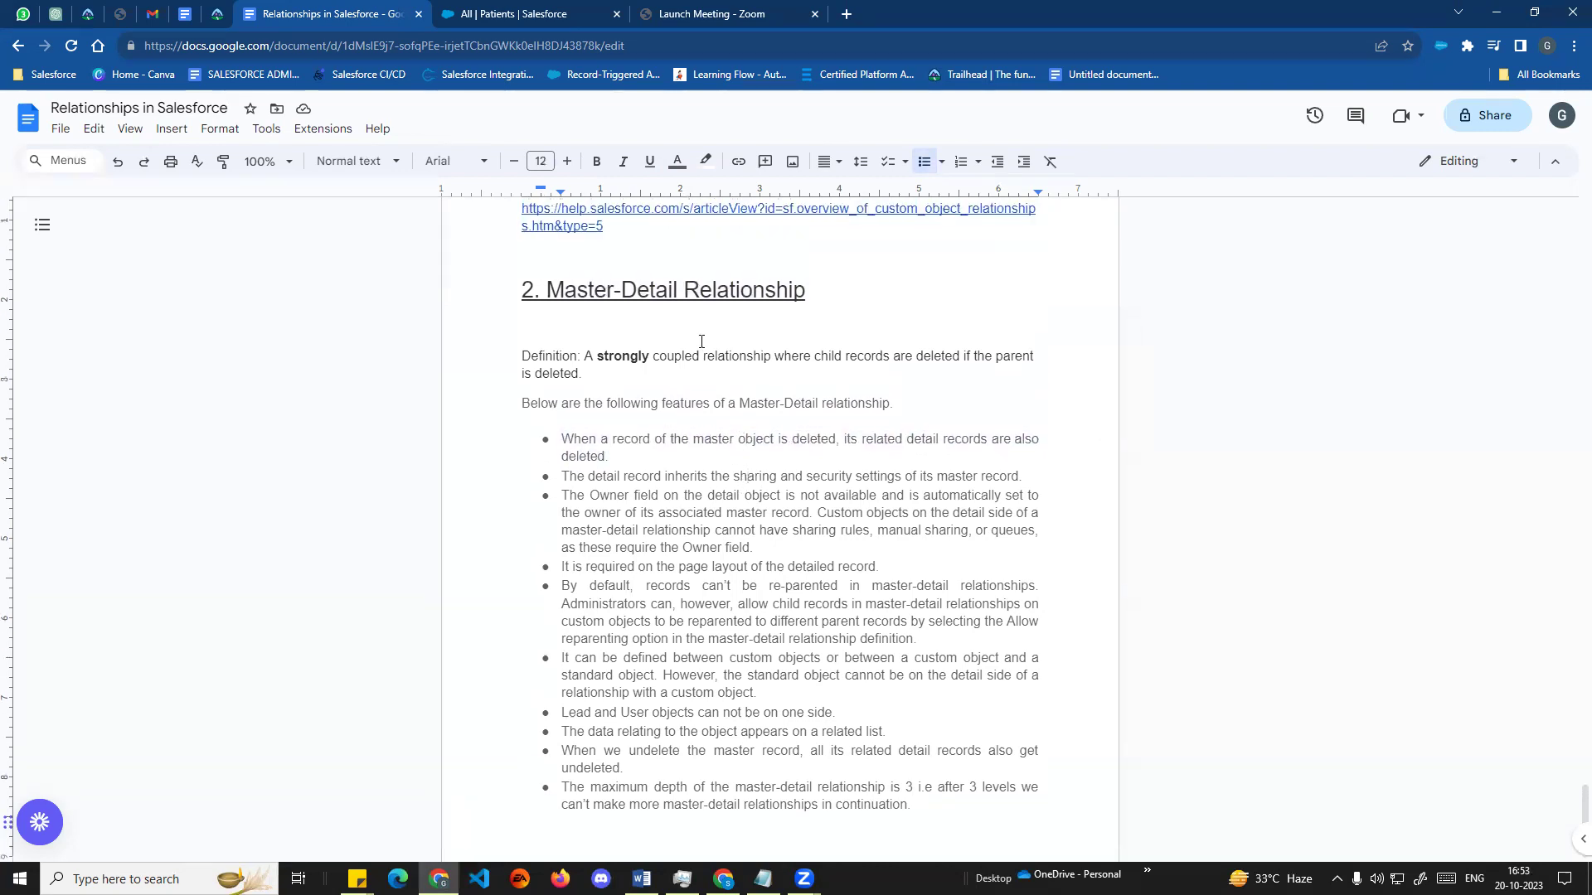
double_click(650, 288)
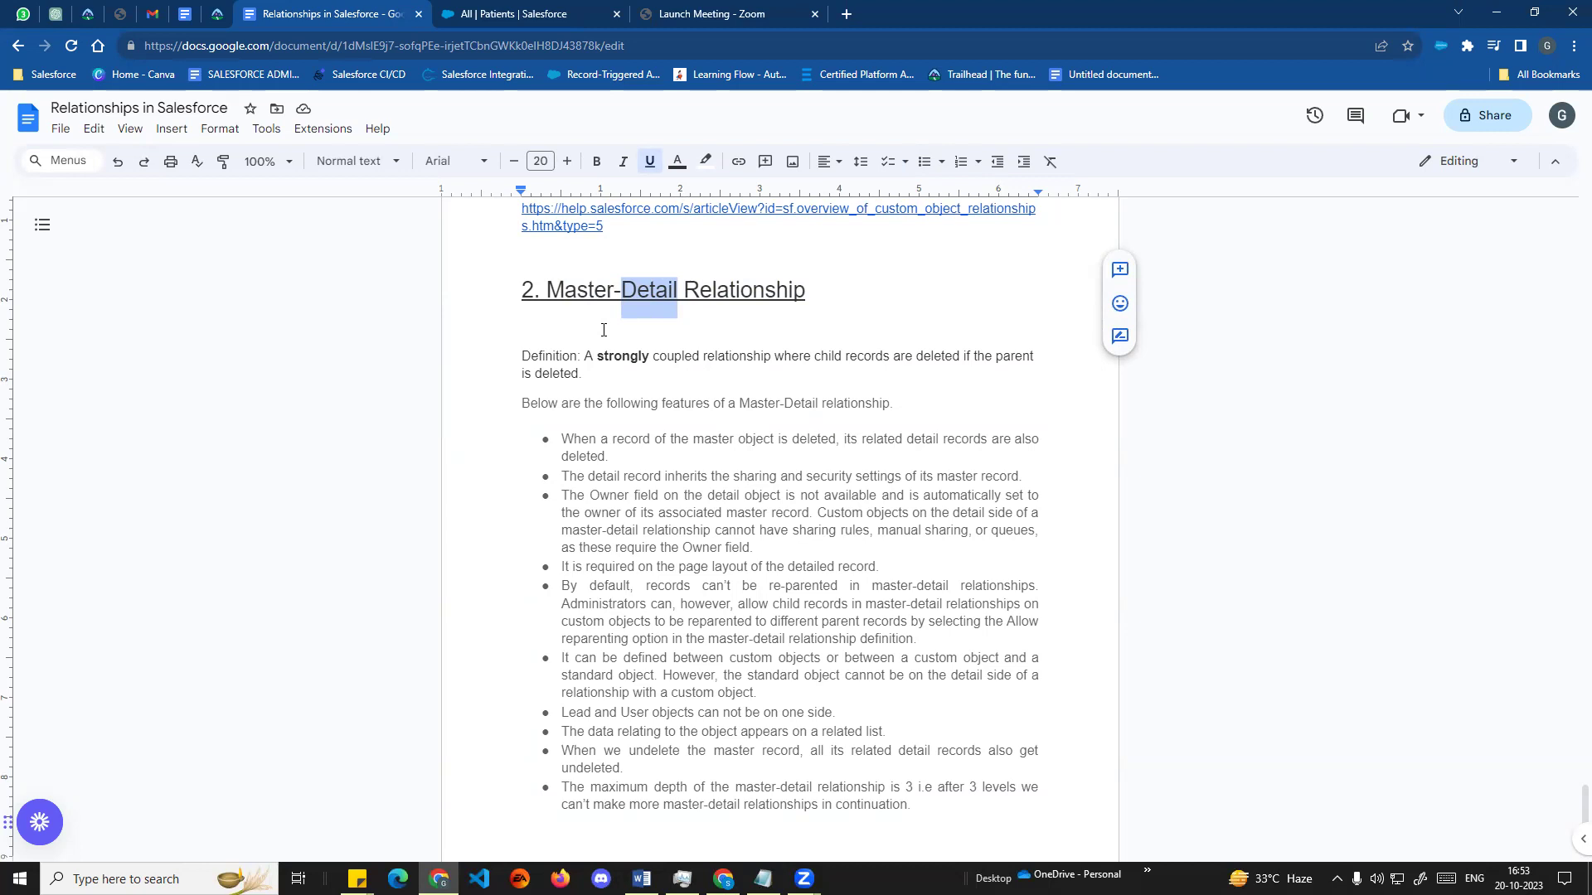
left_click(693, 498)
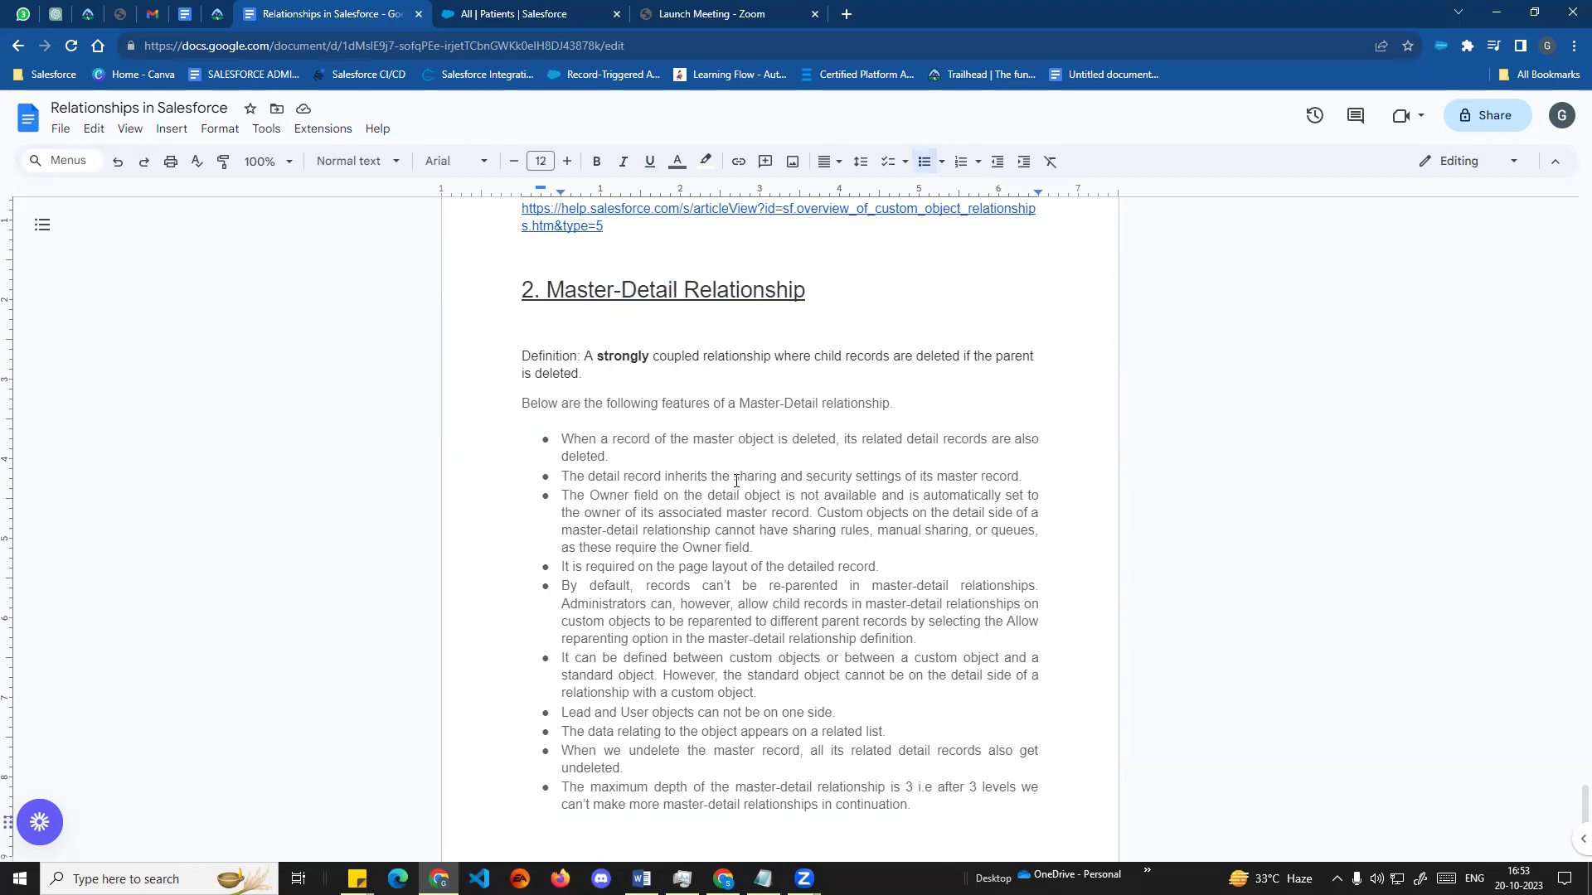
double_click(639, 293)
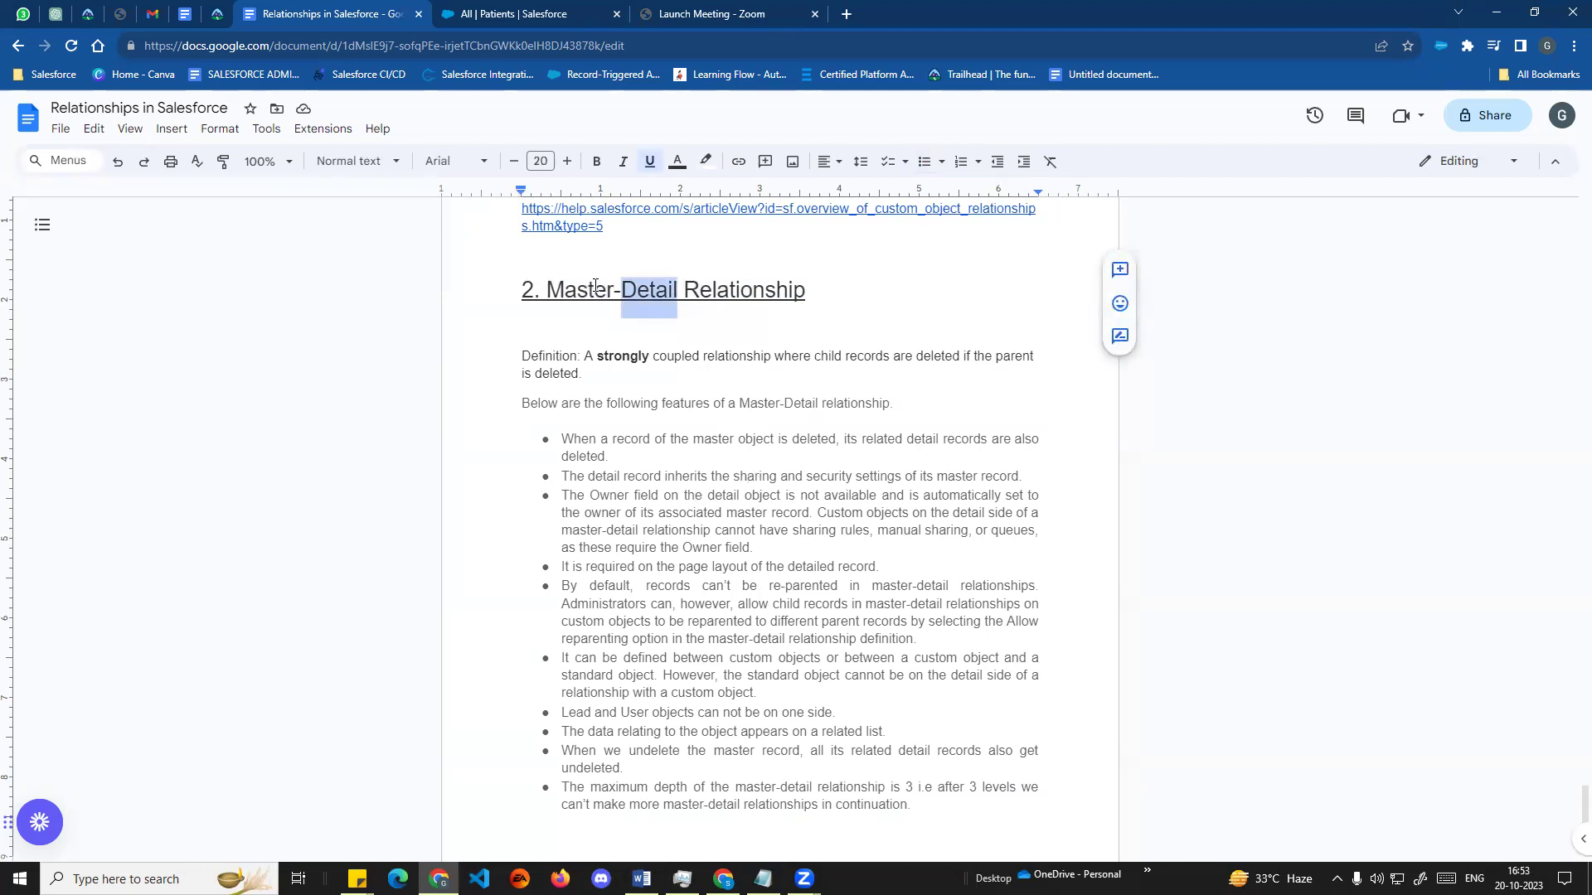
- Switch to the Salesforce Patients list and open the first patient's record
left_click(548, 12)
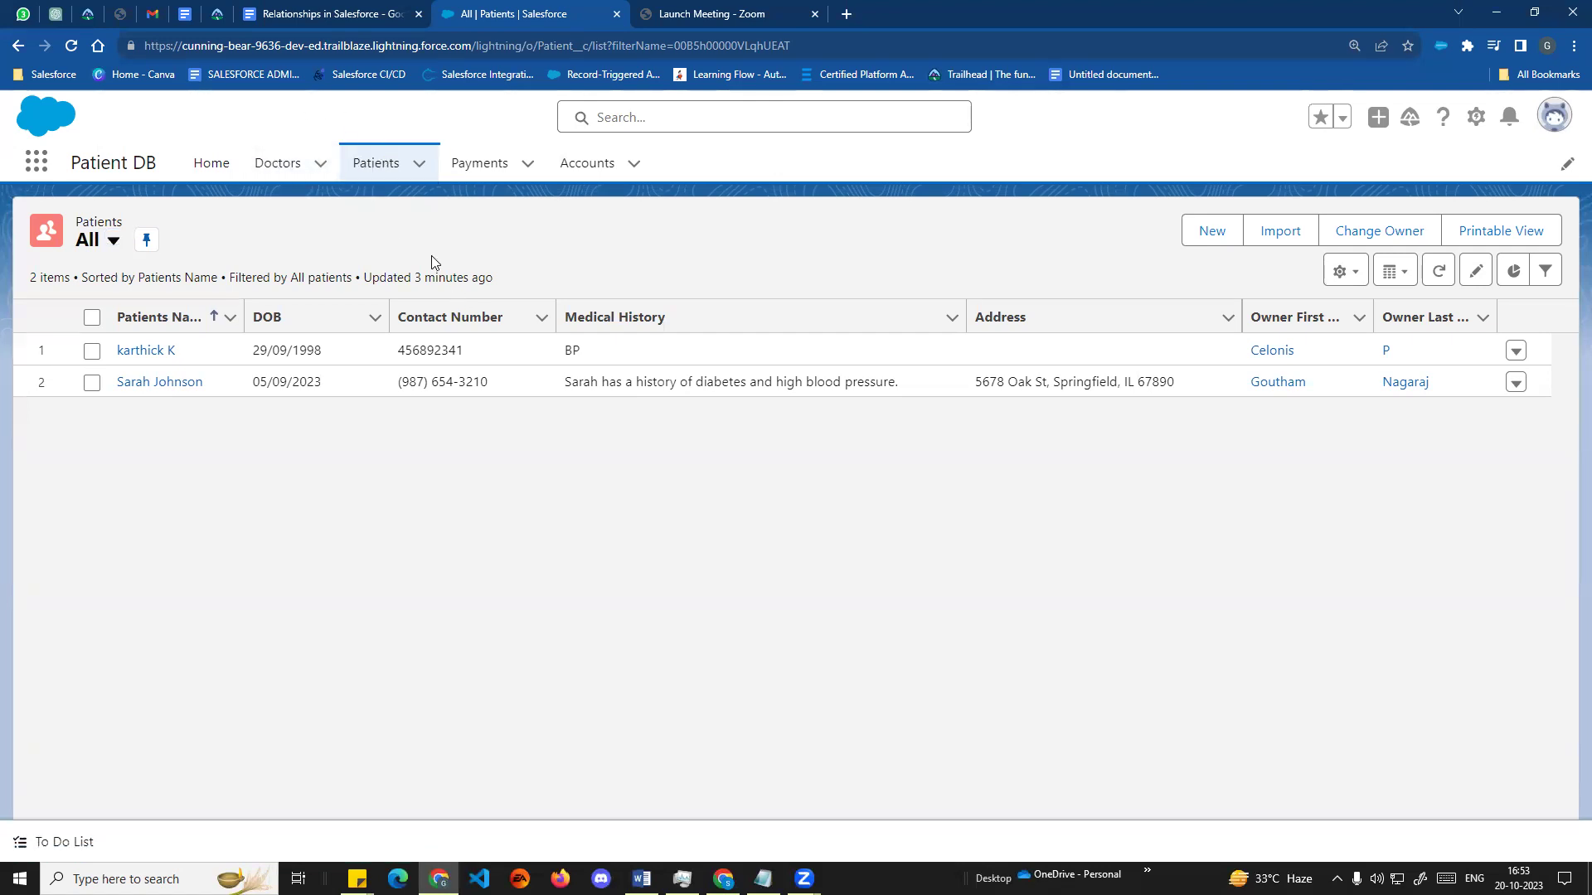
left_click(149, 350)
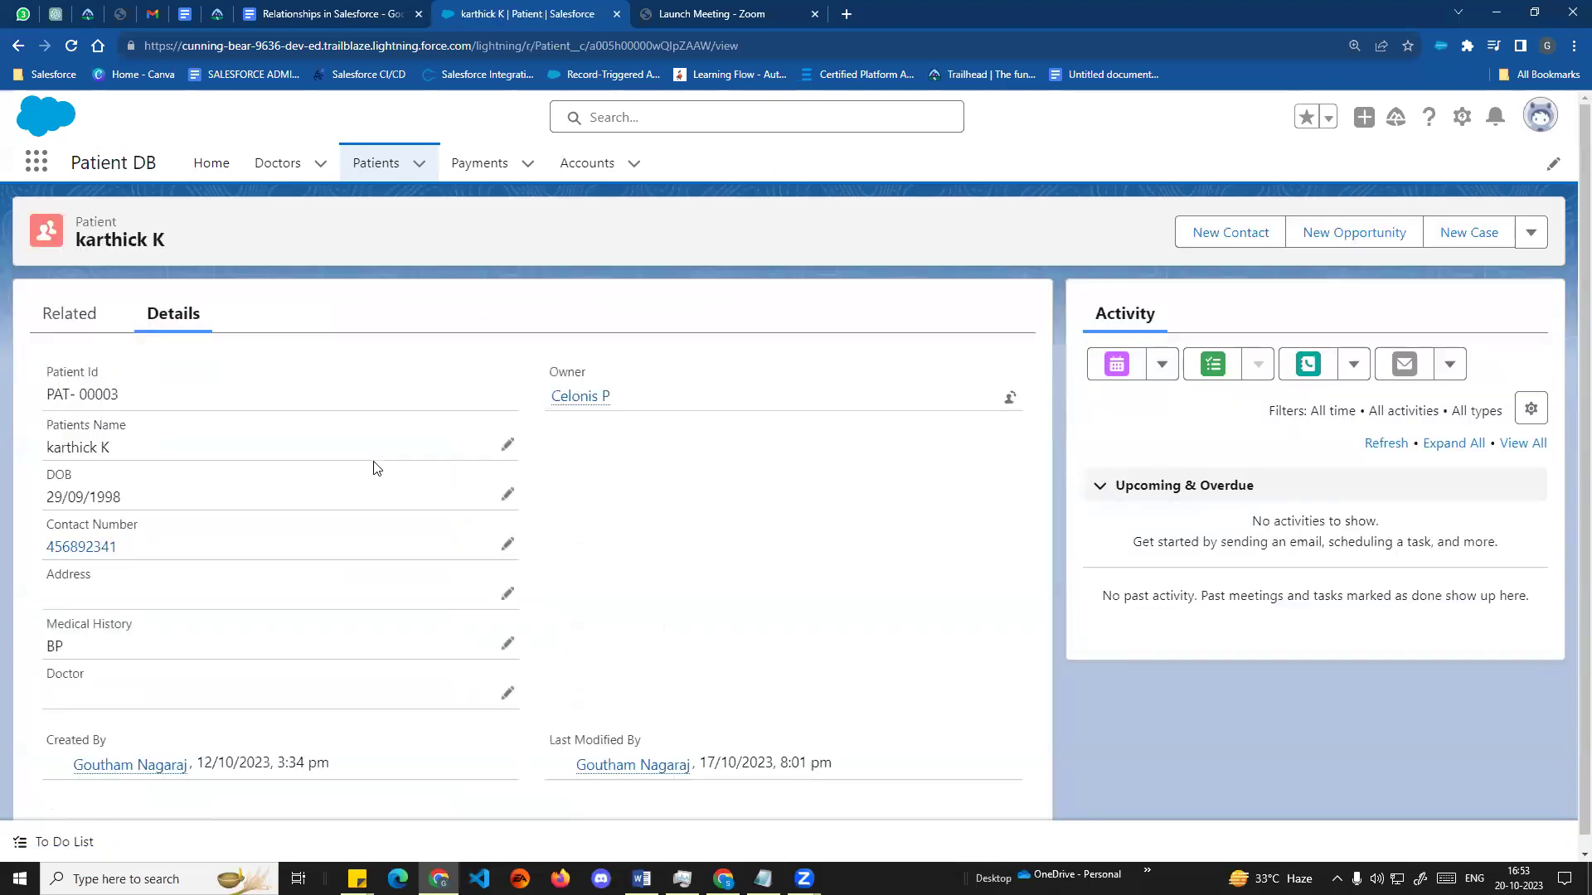
left_click_drag(47, 661, 95, 663)
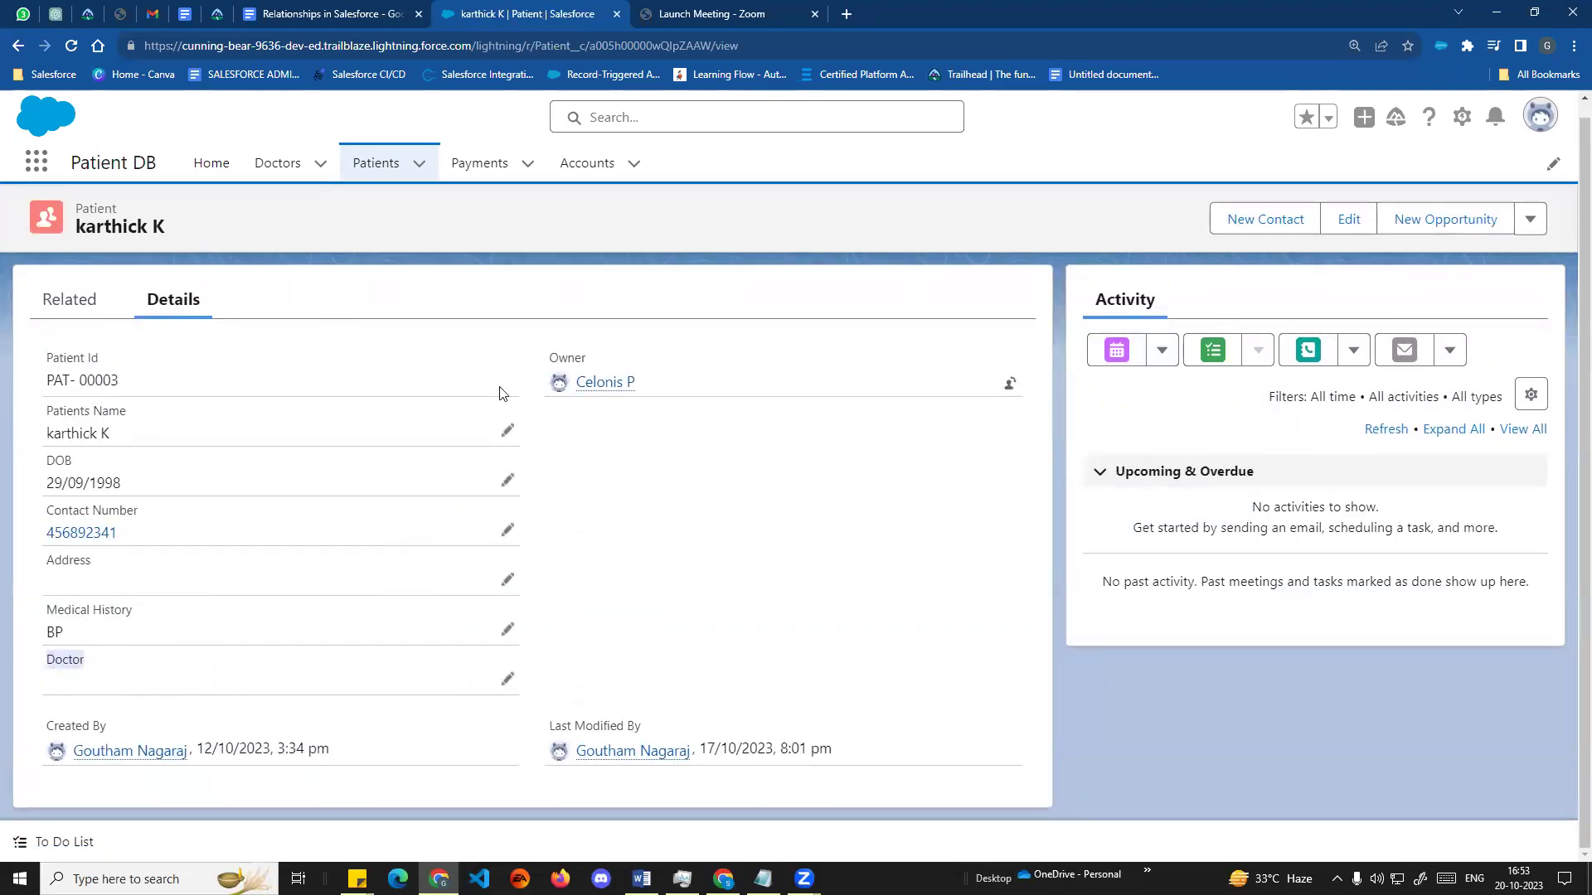
left_click_drag(76, 208, 124, 216)
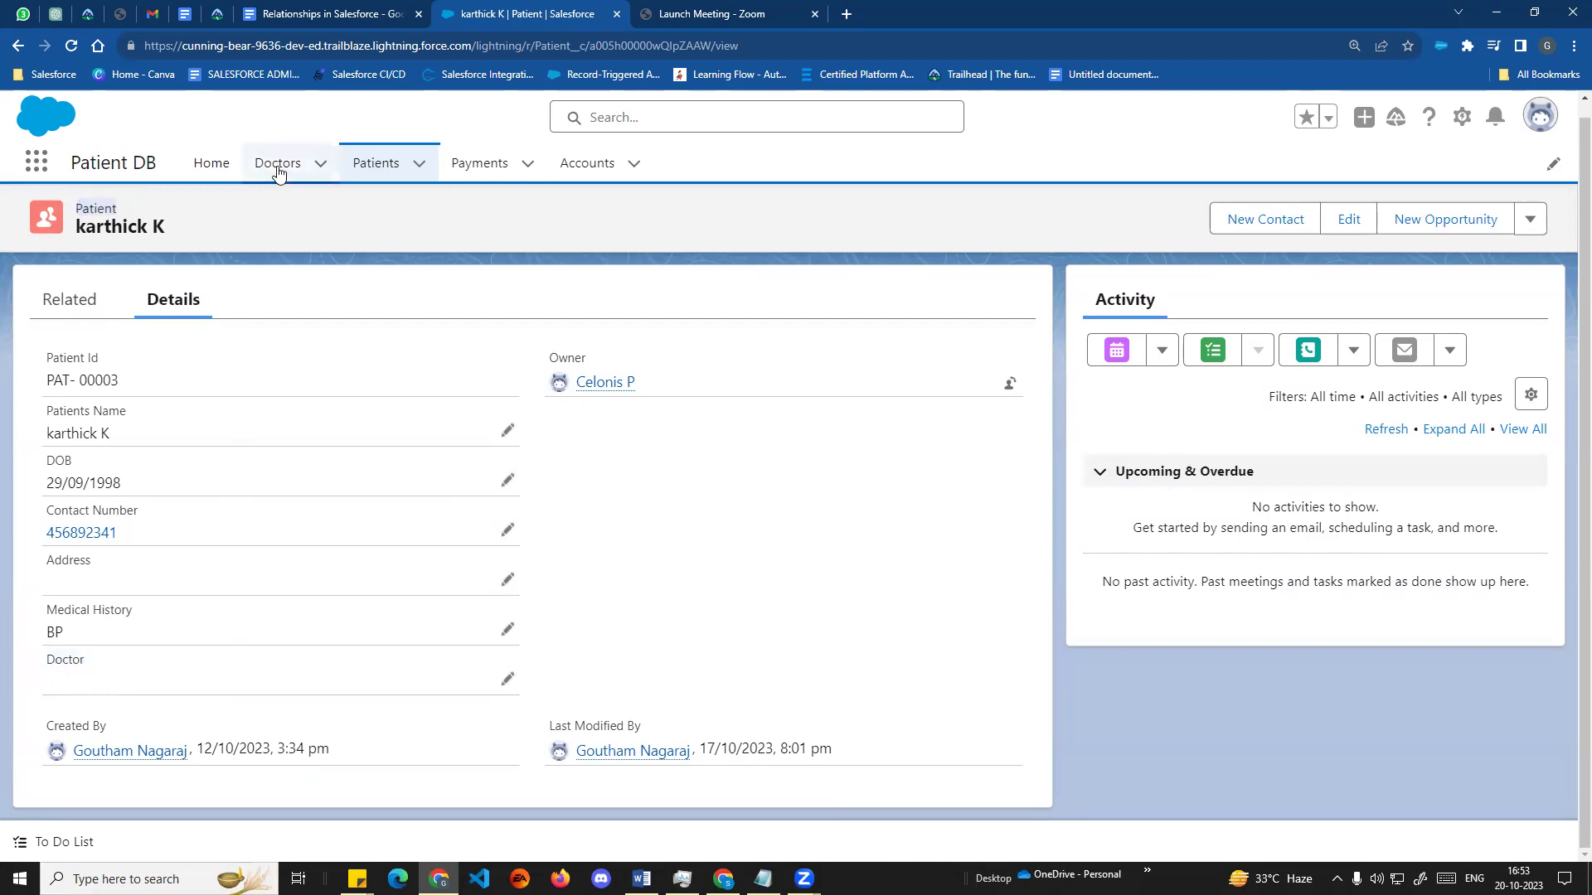
left_click_drag(76, 206, 184, 240)
right_click(222, 771)
left_click(284, 614)
- Fill the patient's Doctor lookup with the recently used doctor and save the record
left_click_drag(46, 661, 88, 663)
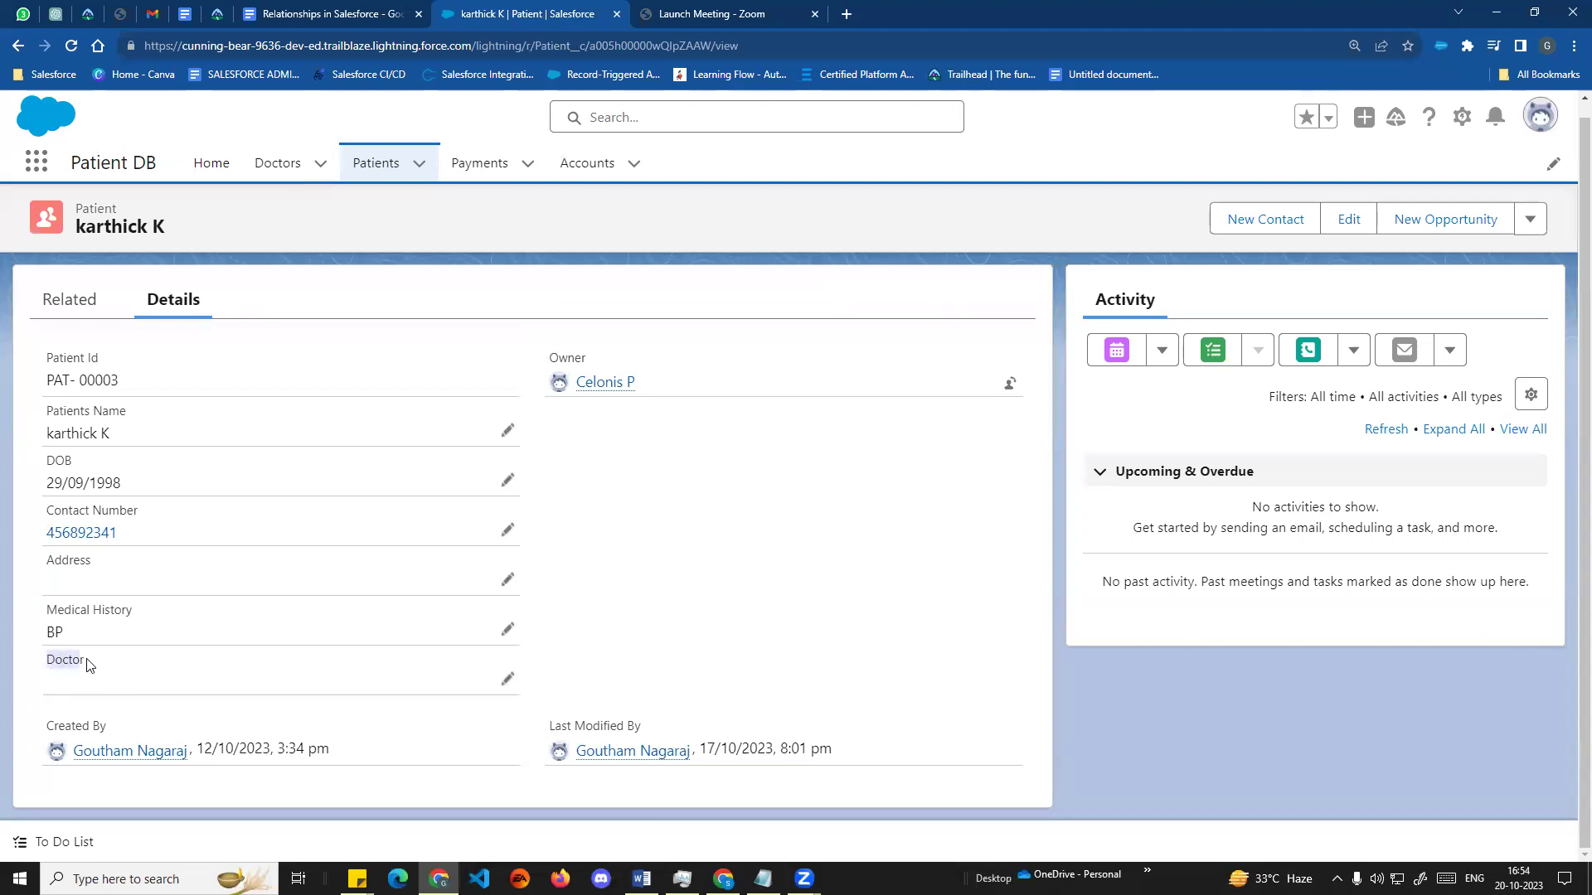
left_click(508, 679)
left_click(266, 700)
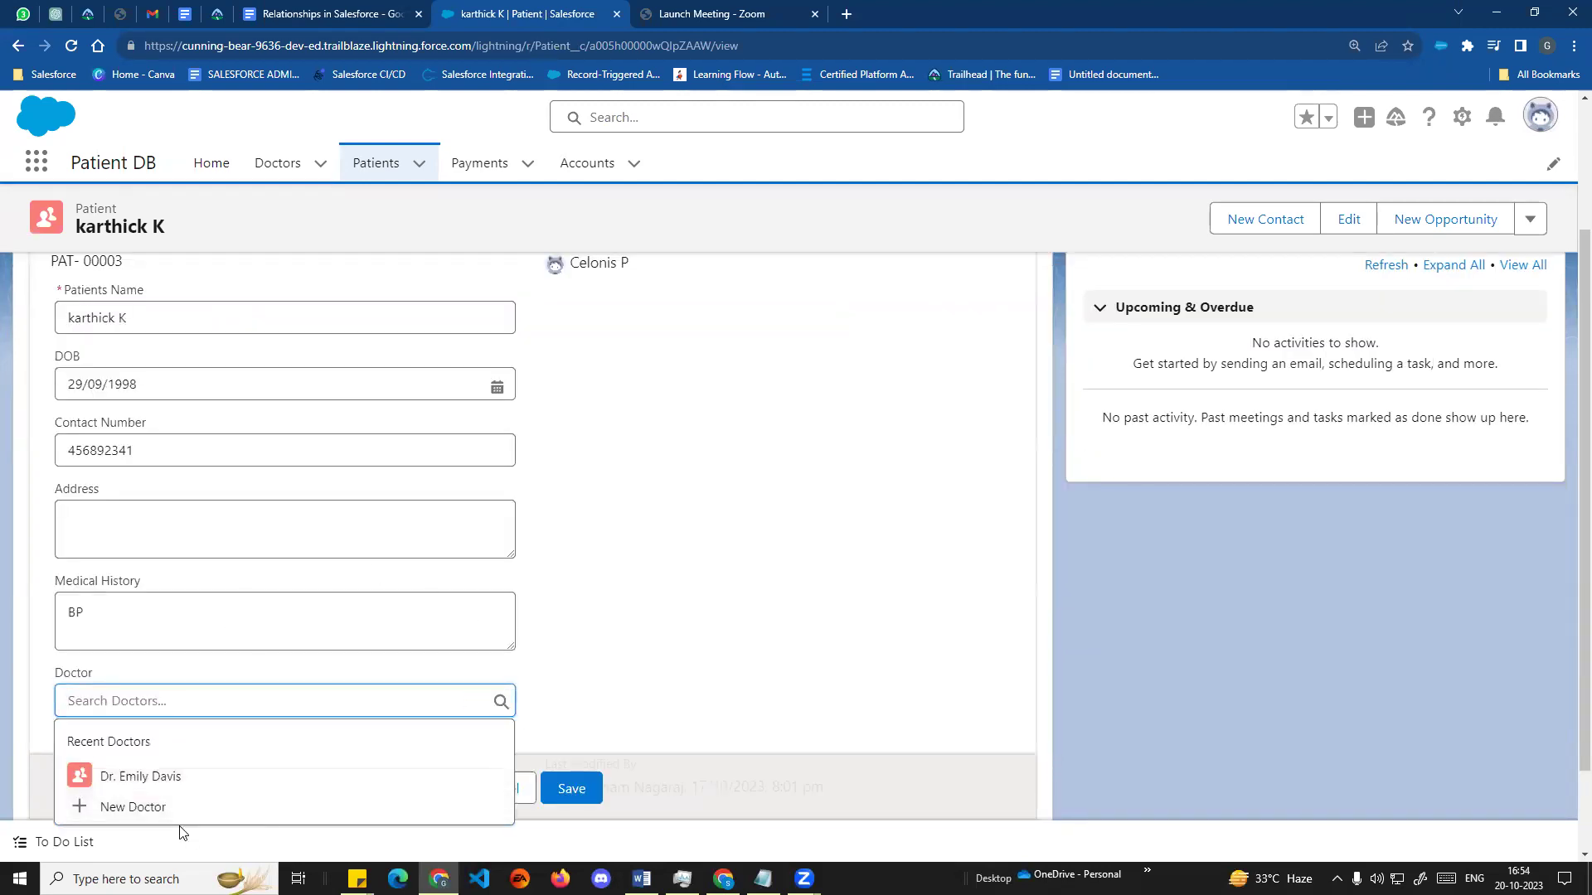
left_click(152, 783)
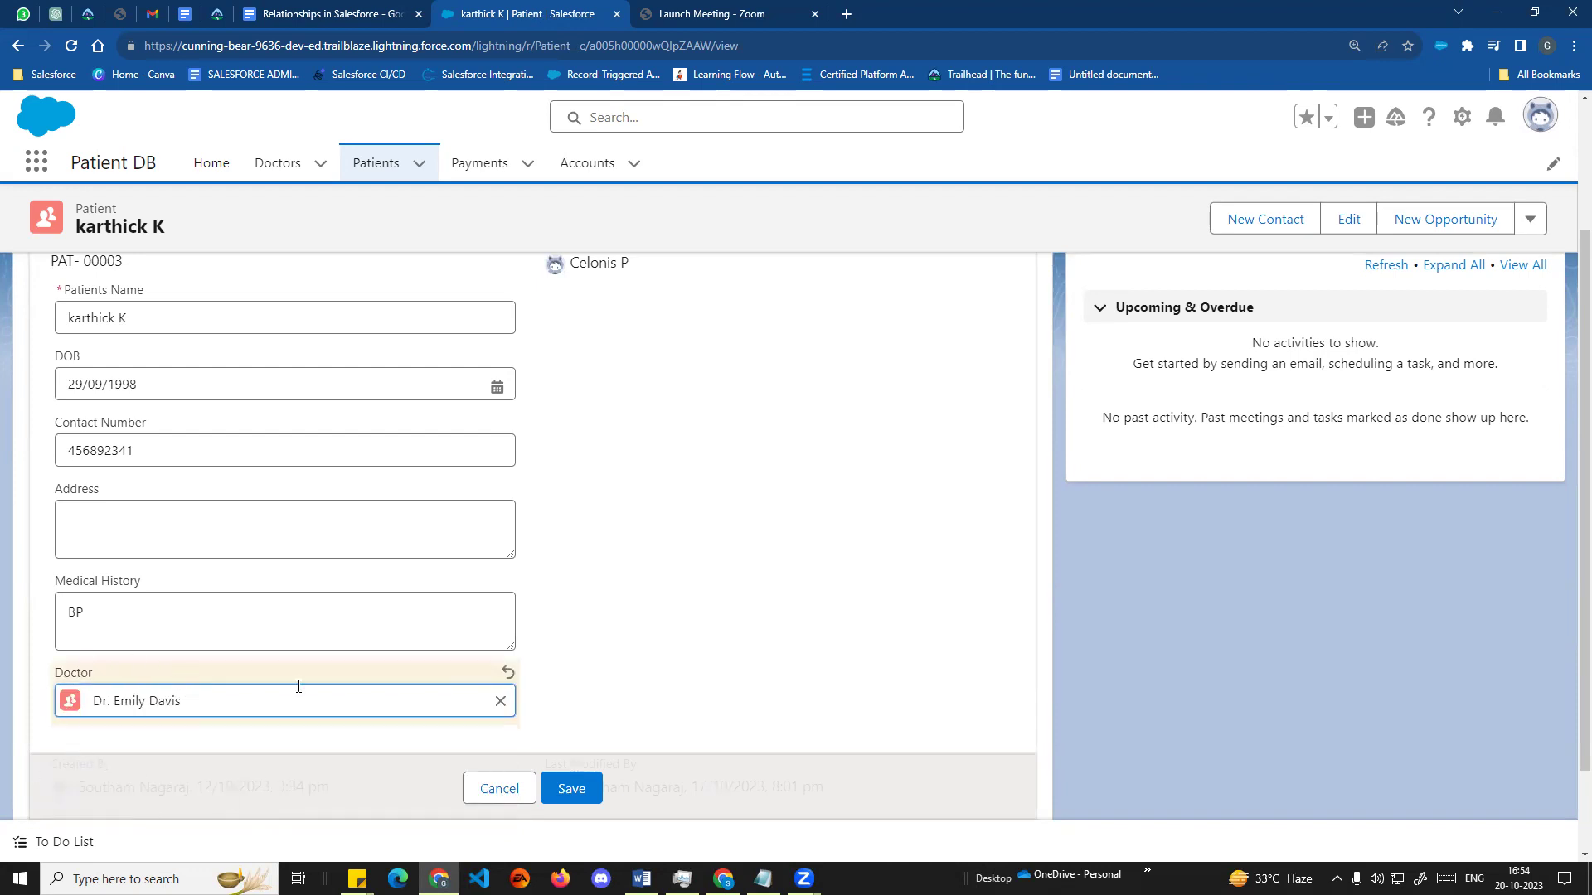
left_click(567, 791)
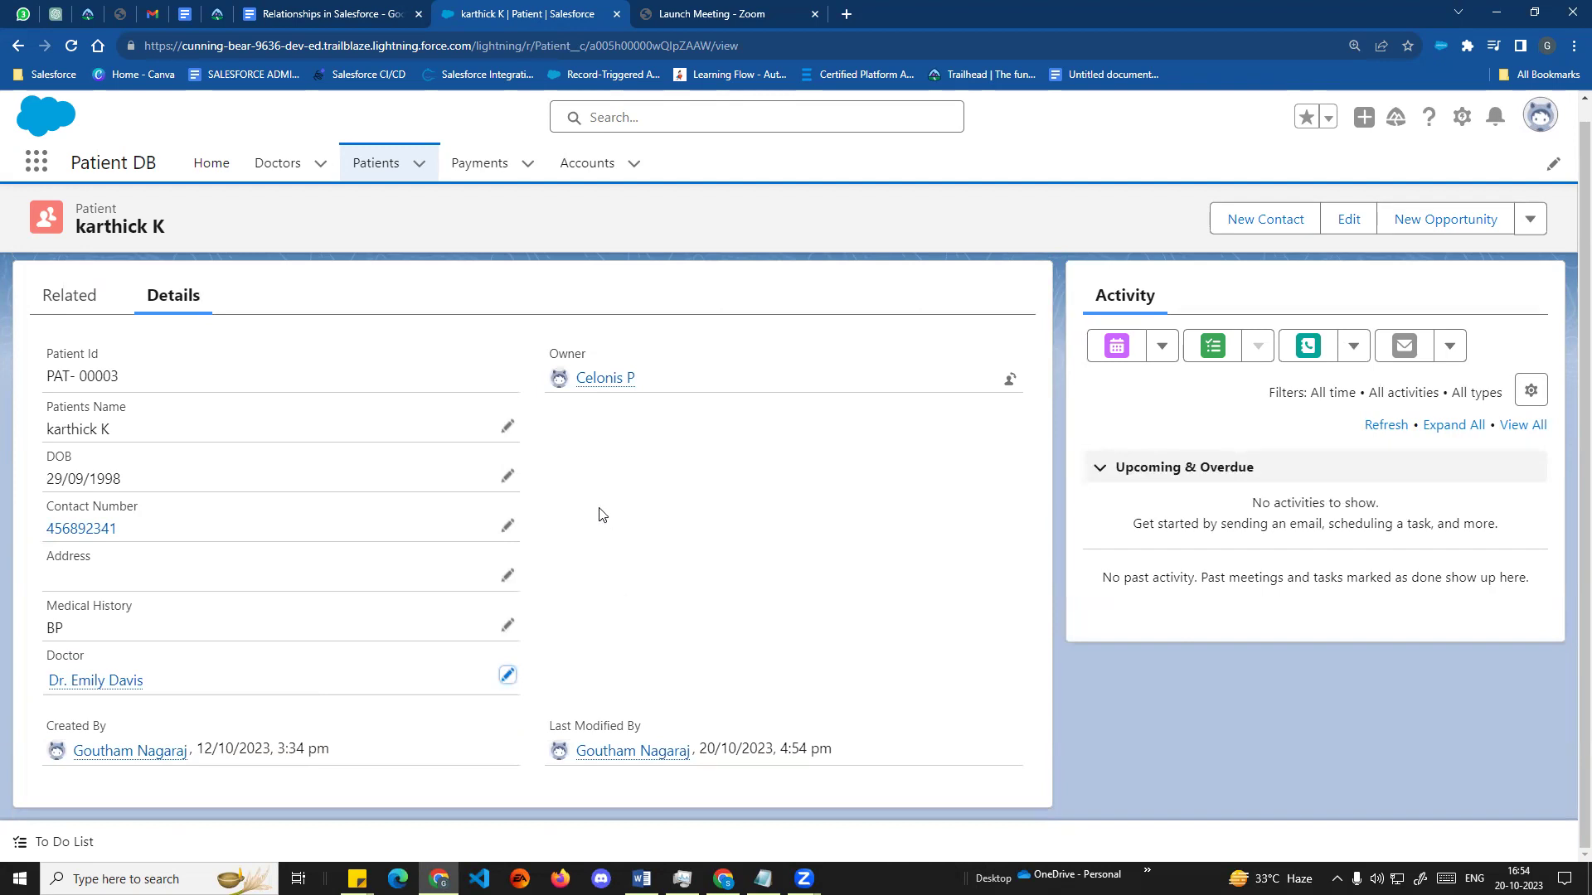
- Examine the fields offered on a new Payment record, from Payment Date to Status, and close the form without saving
left_click(478, 170)
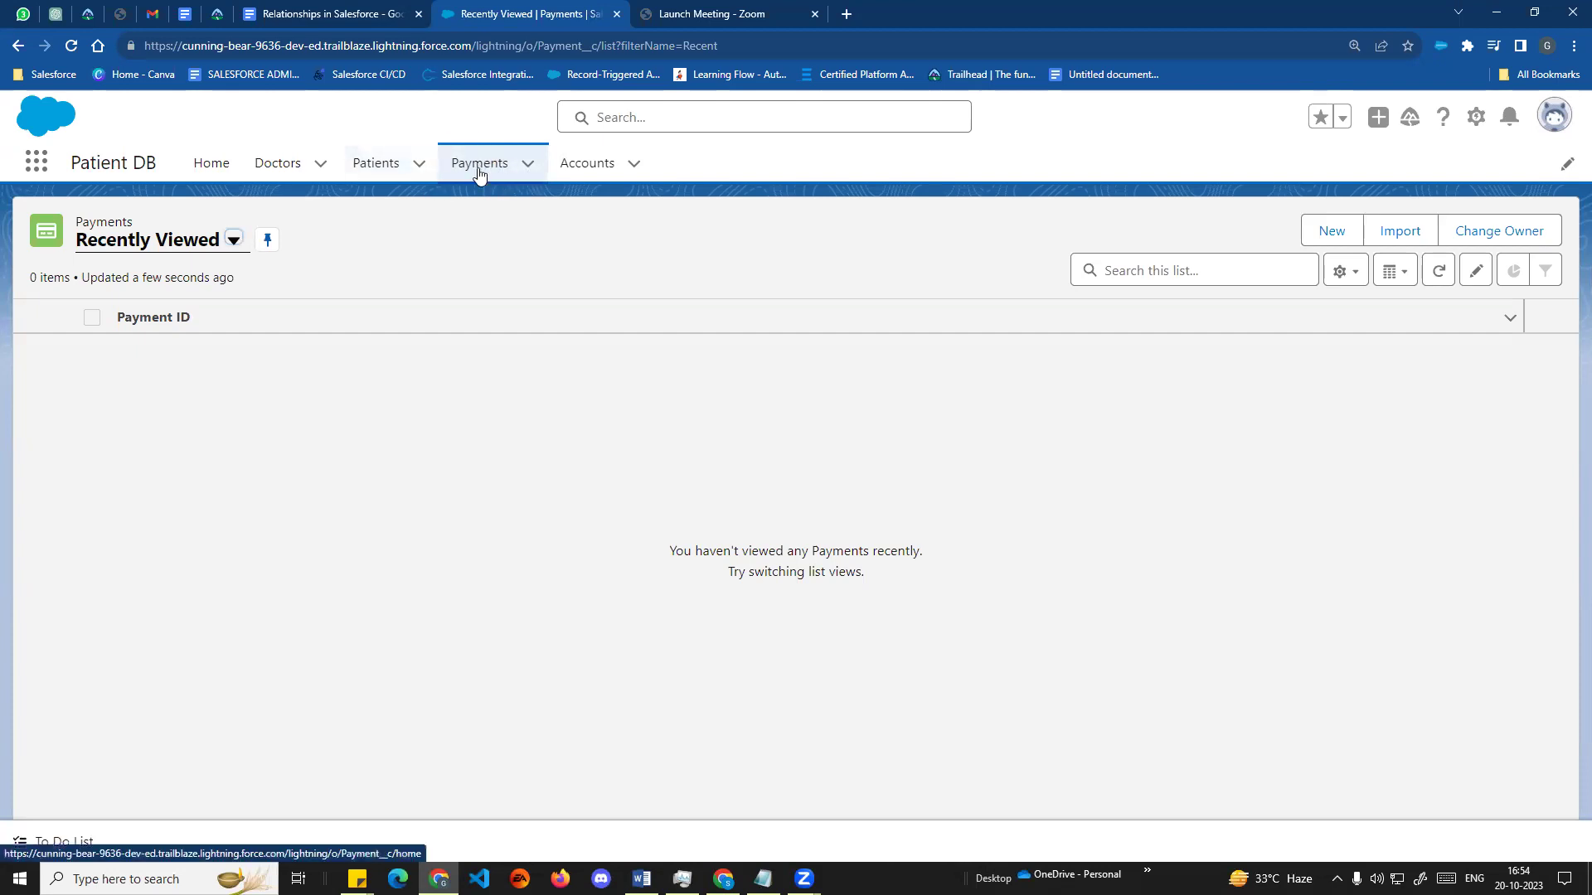
left_click(1327, 235)
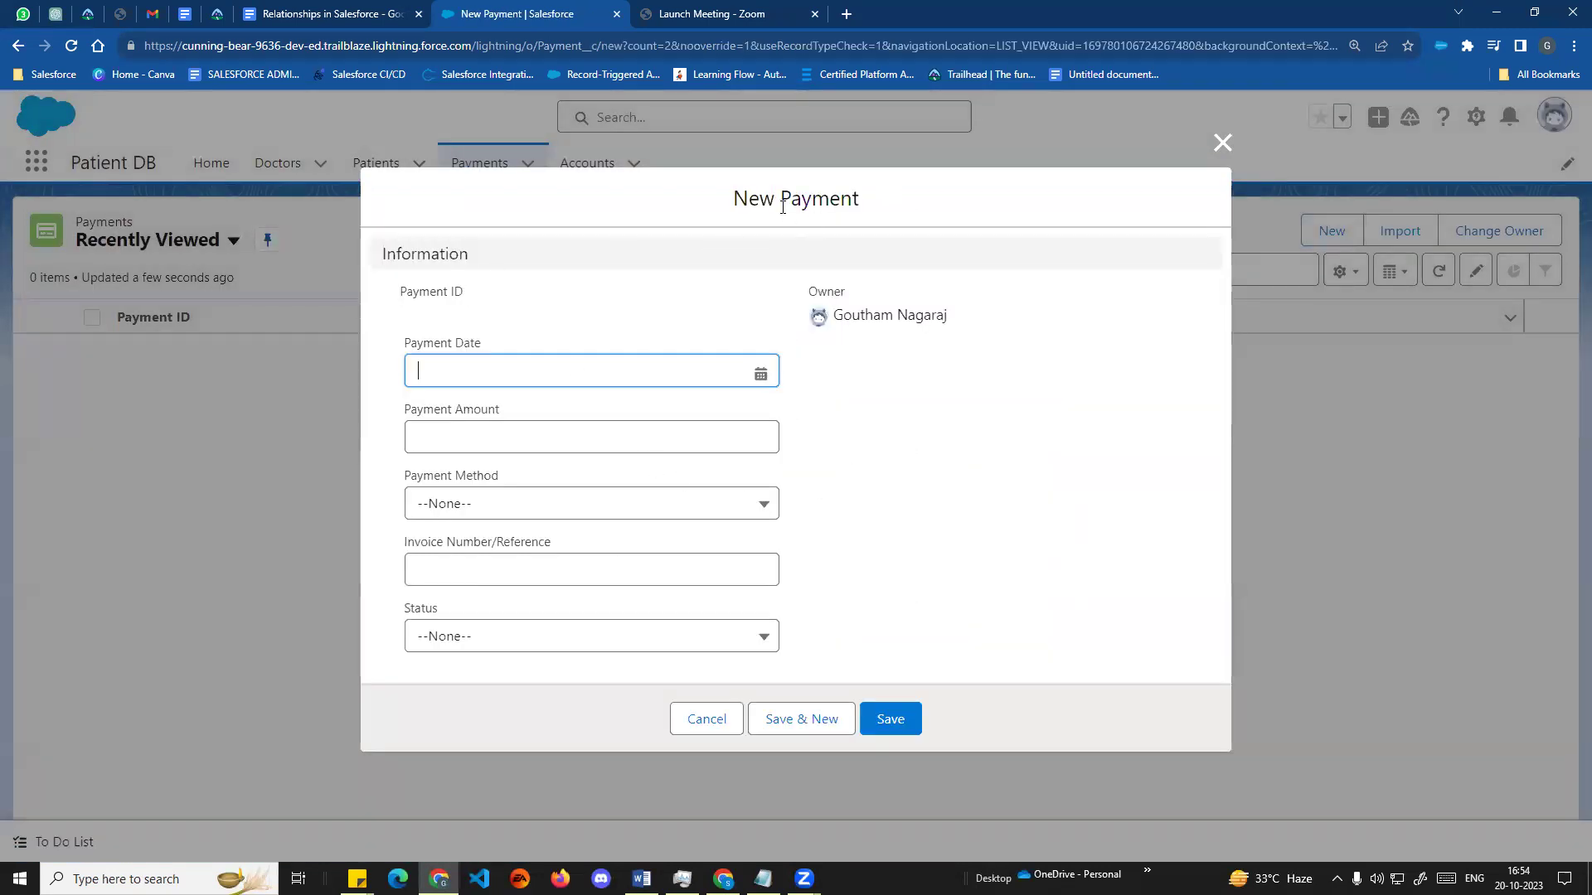
left_click_drag(731, 199, 862, 236)
triple_click(408, 343)
triple_click(408, 412)
triple_click(408, 476)
left_click_drag(405, 543, 601, 544)
triple_click(406, 611)
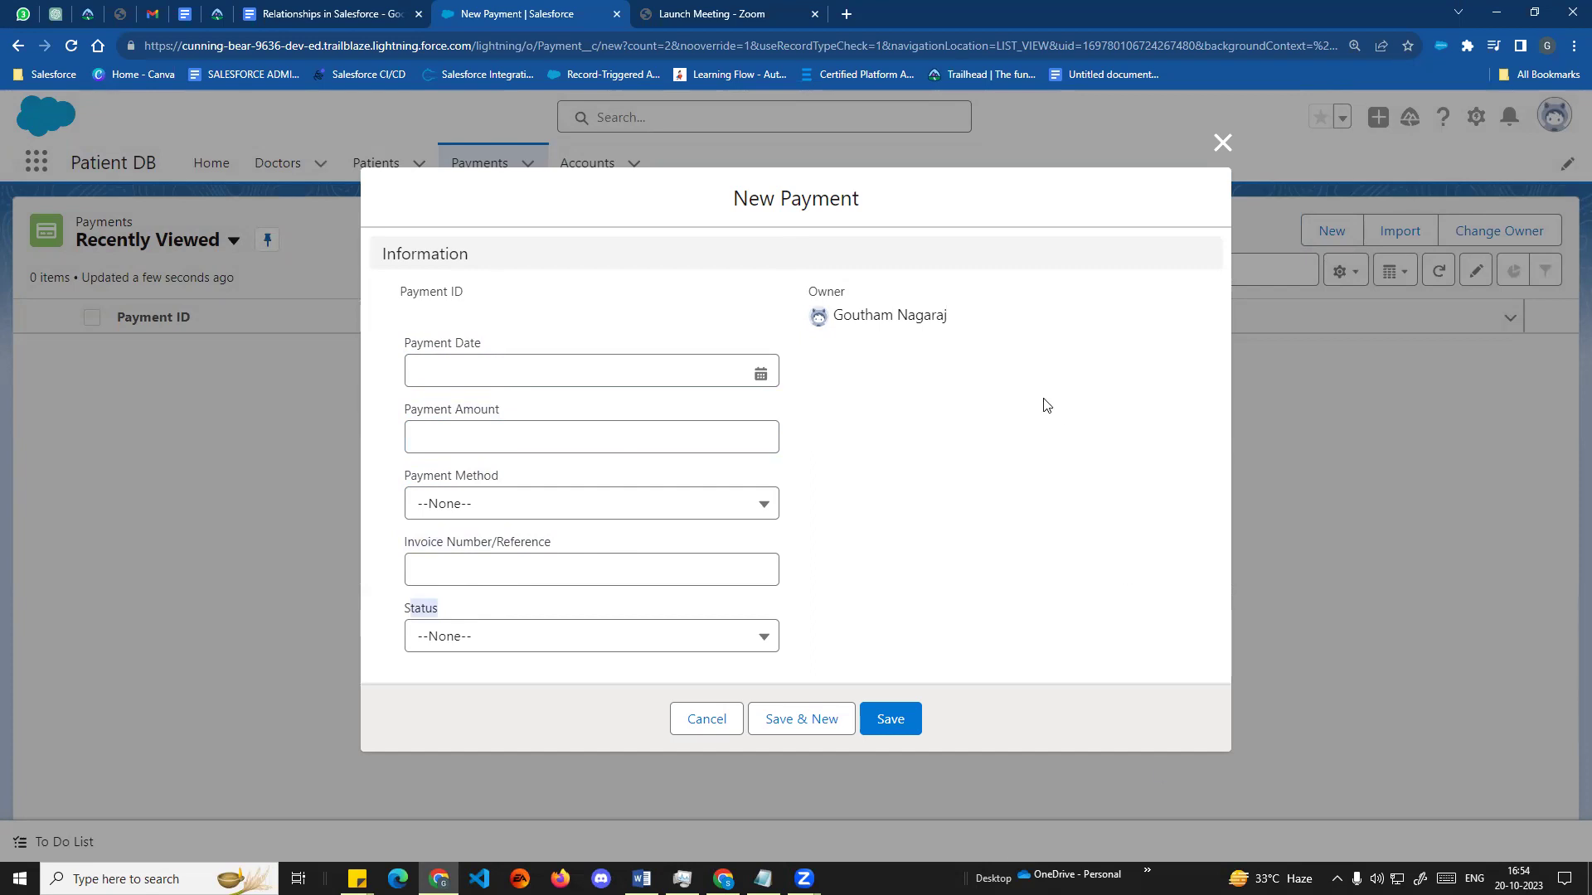
left_click_drag(728, 199, 900, 202)
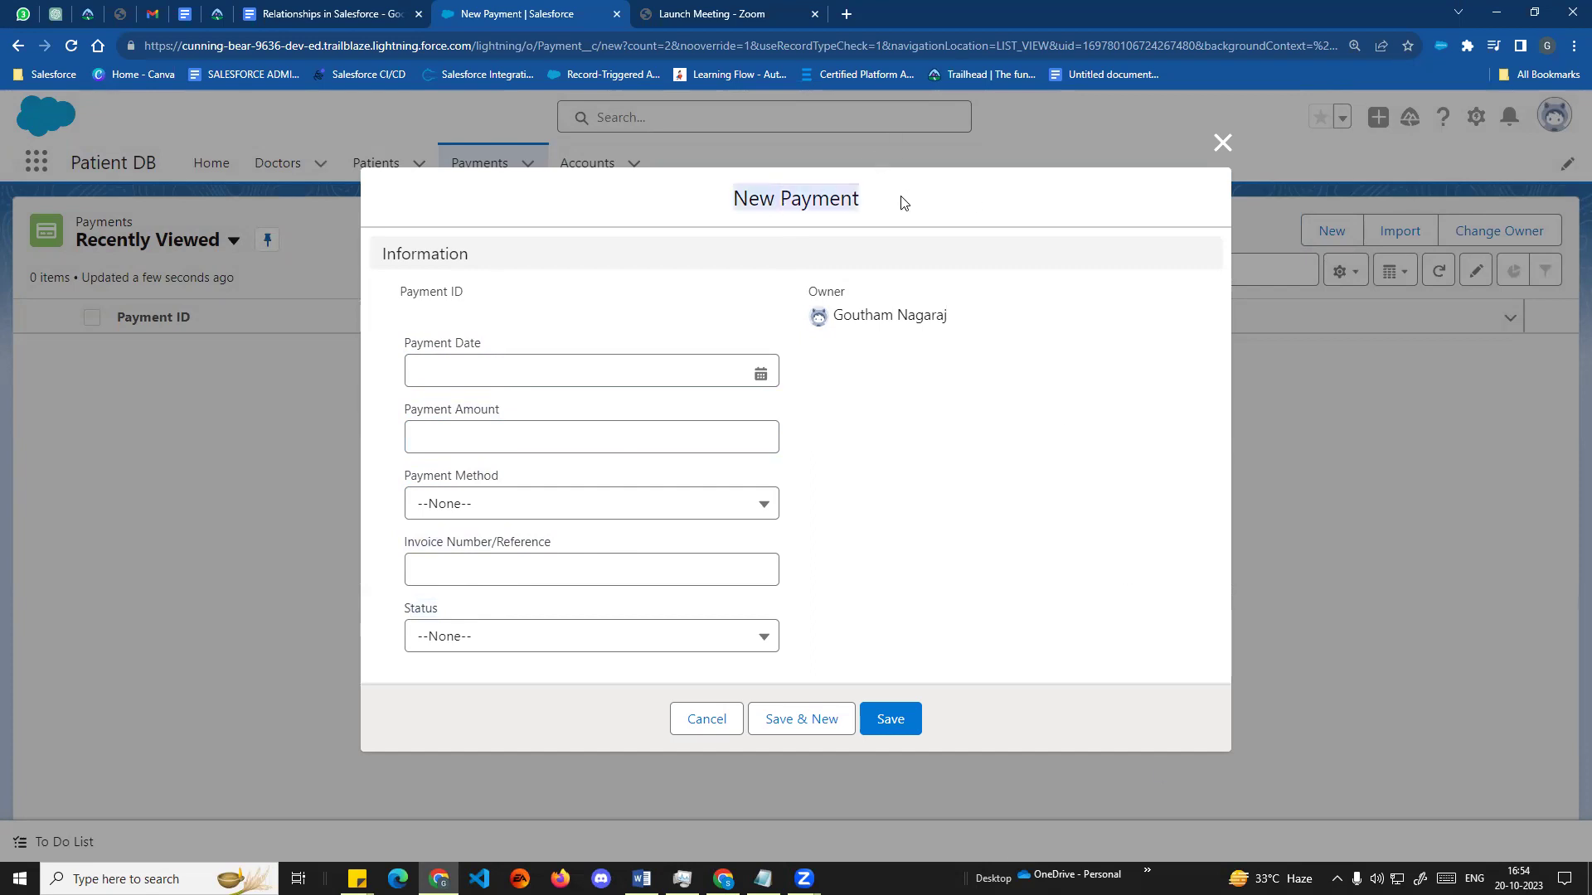
left_click(1222, 143)
- Compare the first patient's record with the Payments list, finishing on the patient's details
left_click(382, 164)
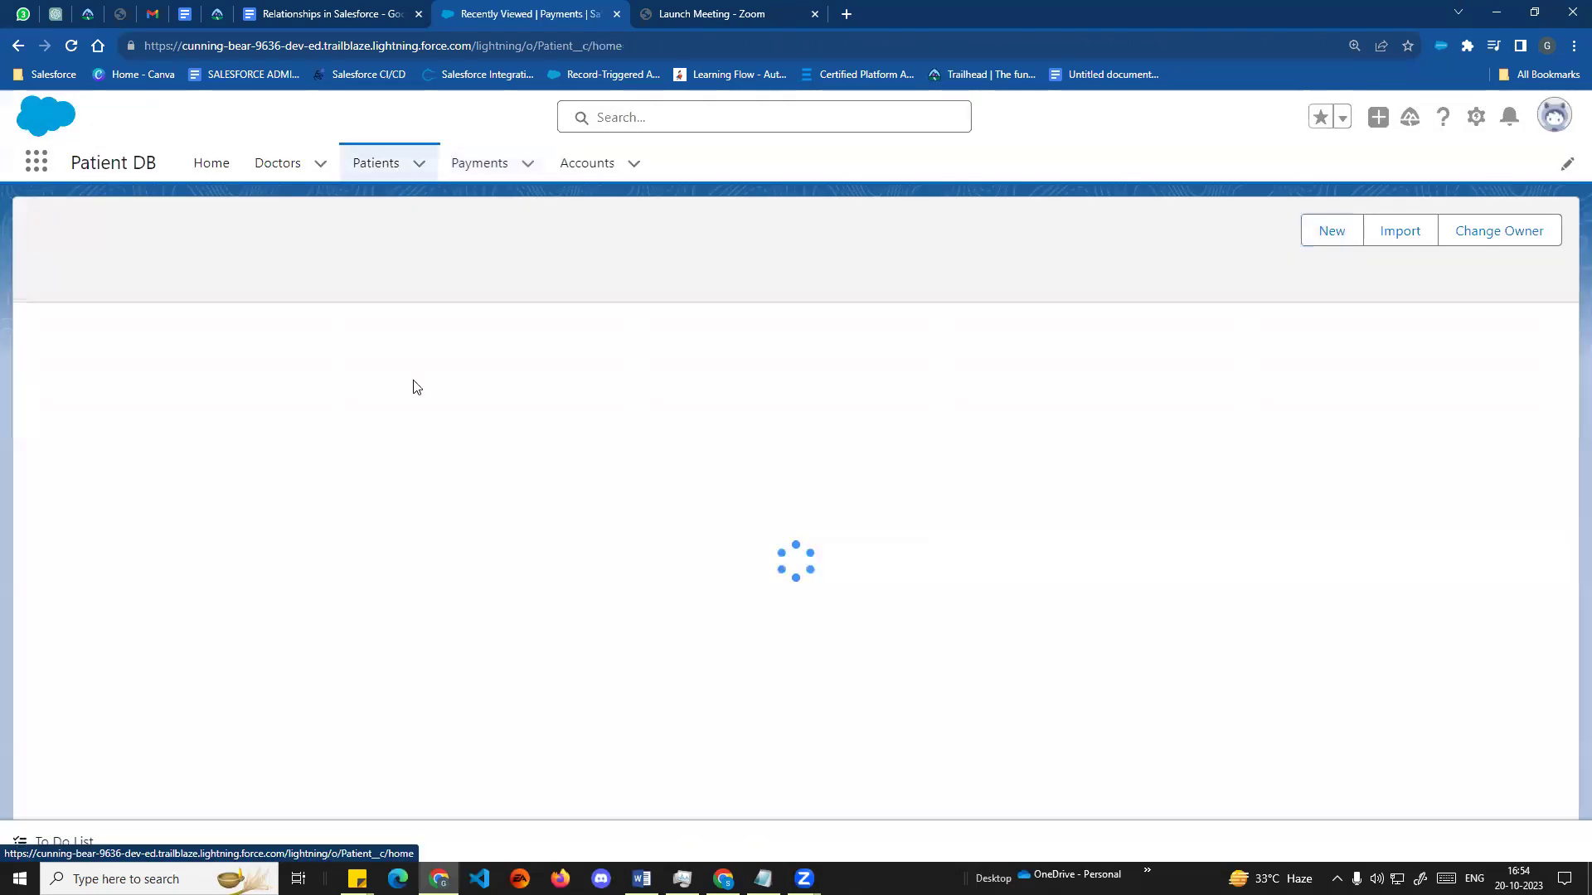
left_click(148, 352)
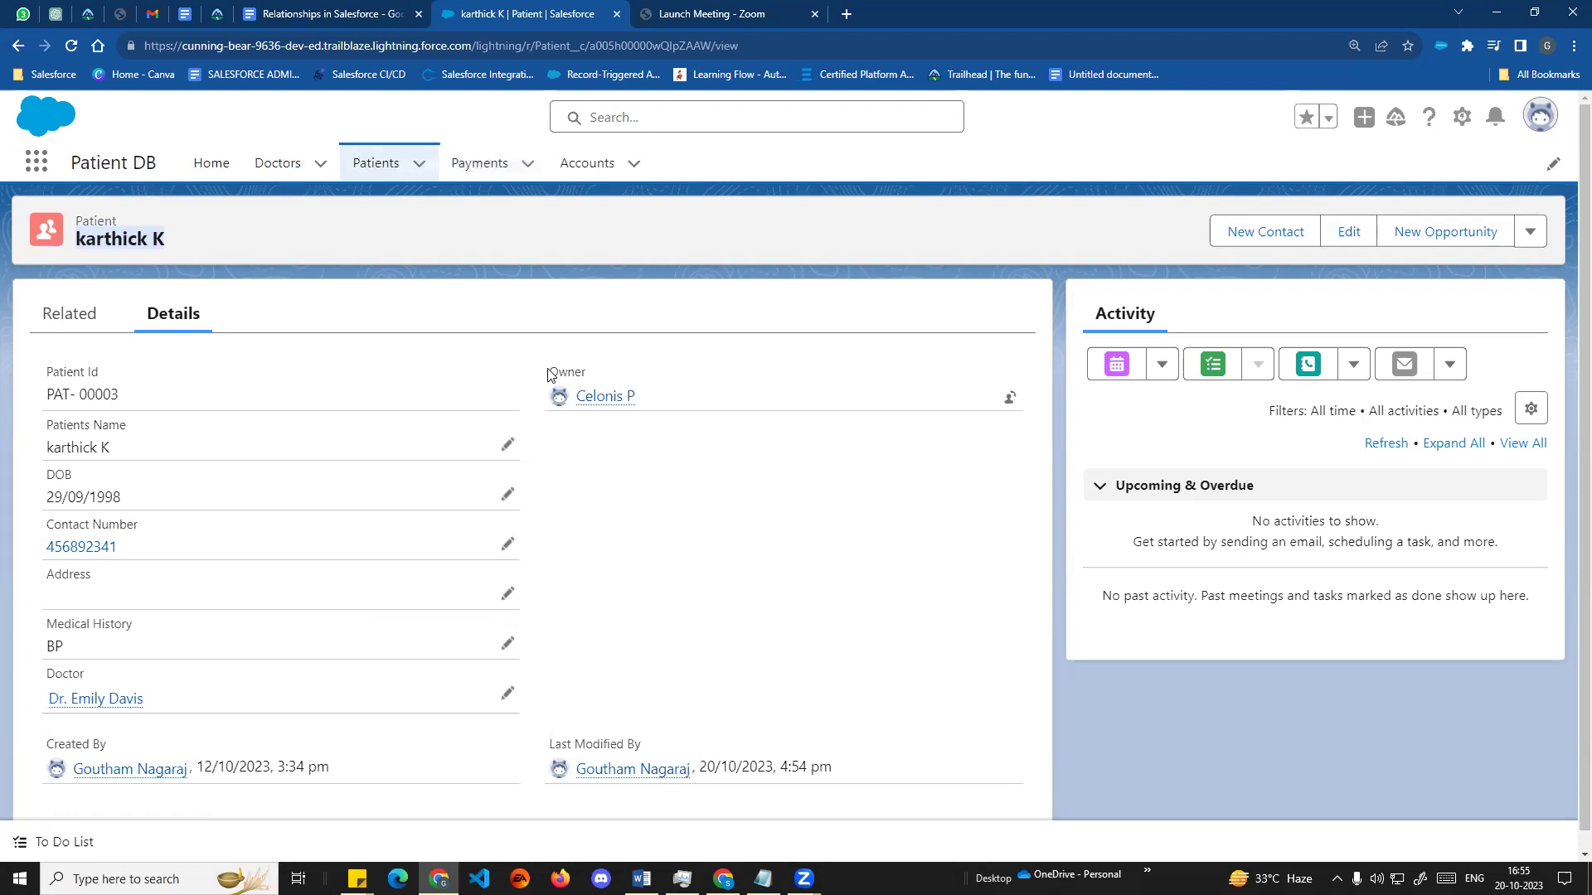
left_click(481, 168)
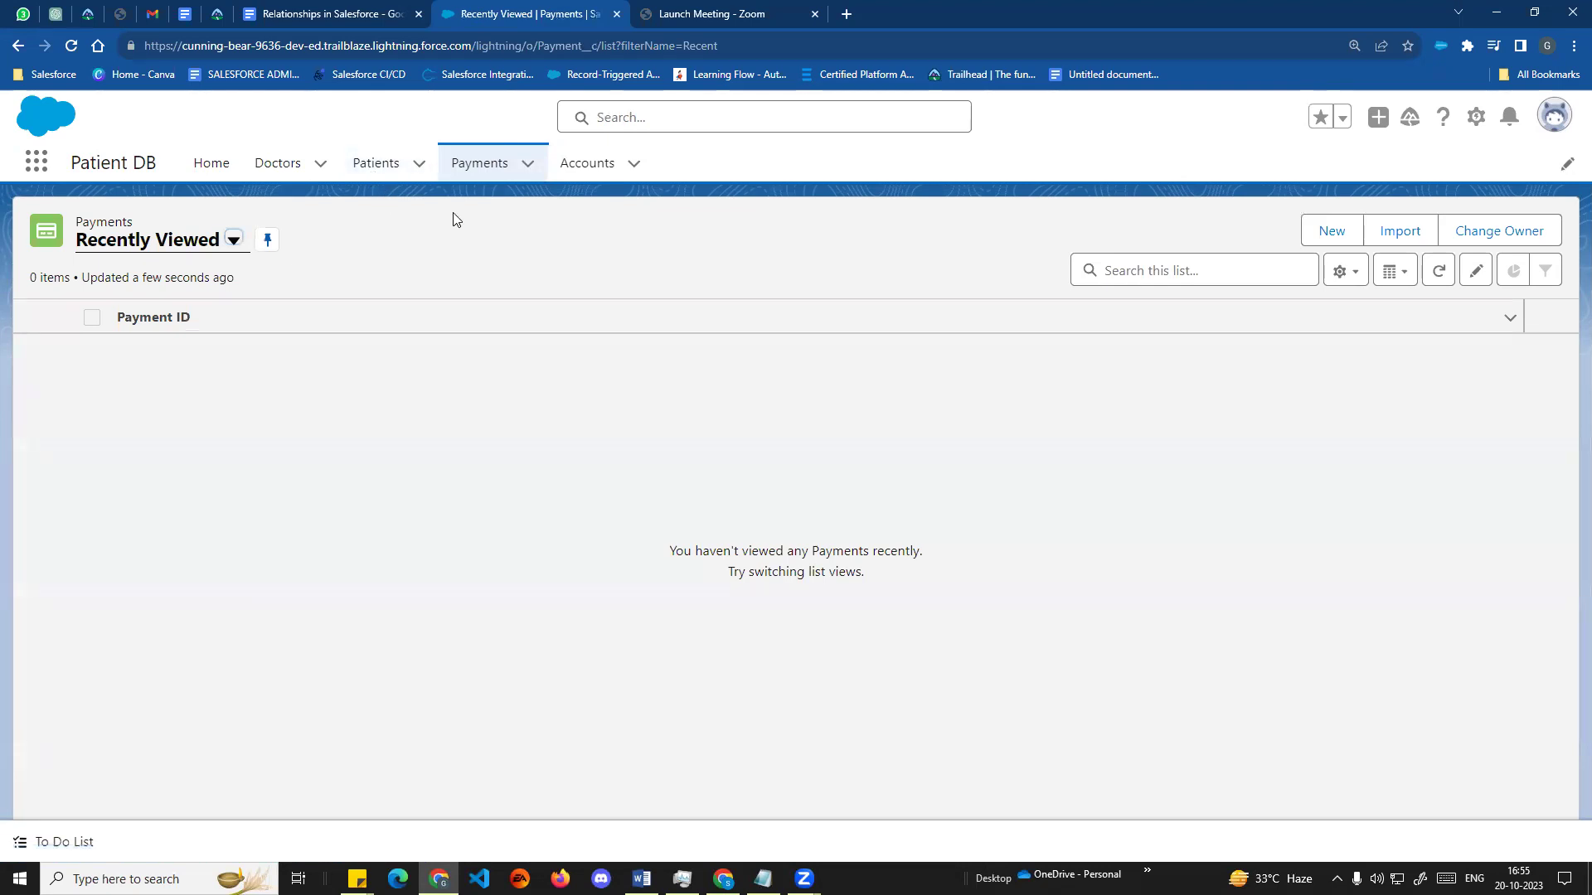
left_click(480, 166)
left_click(384, 164)
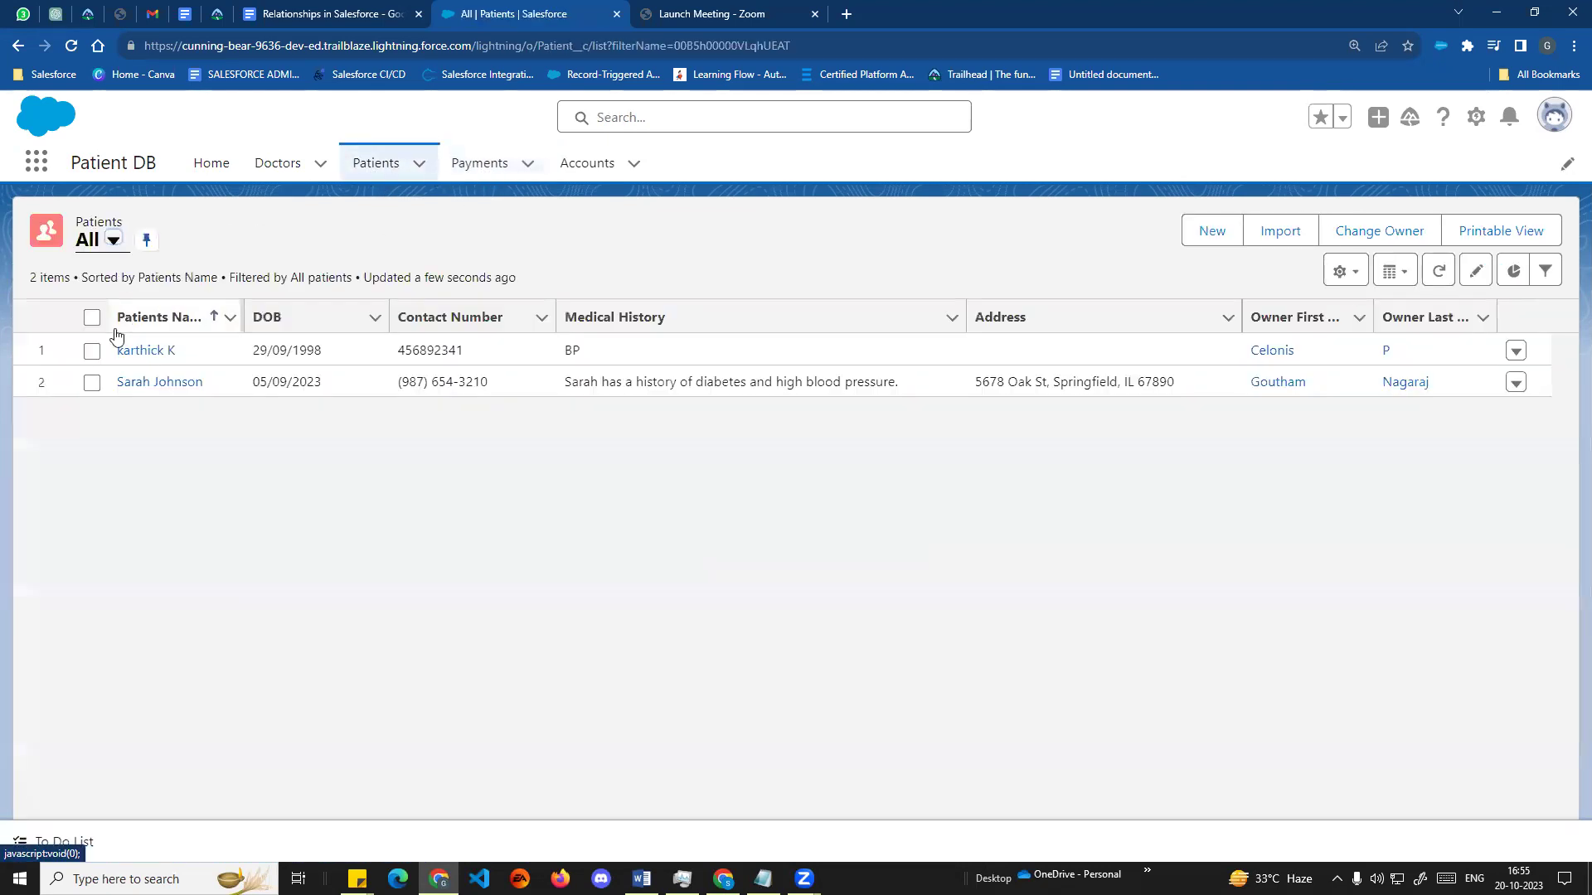
left_click(153, 355)
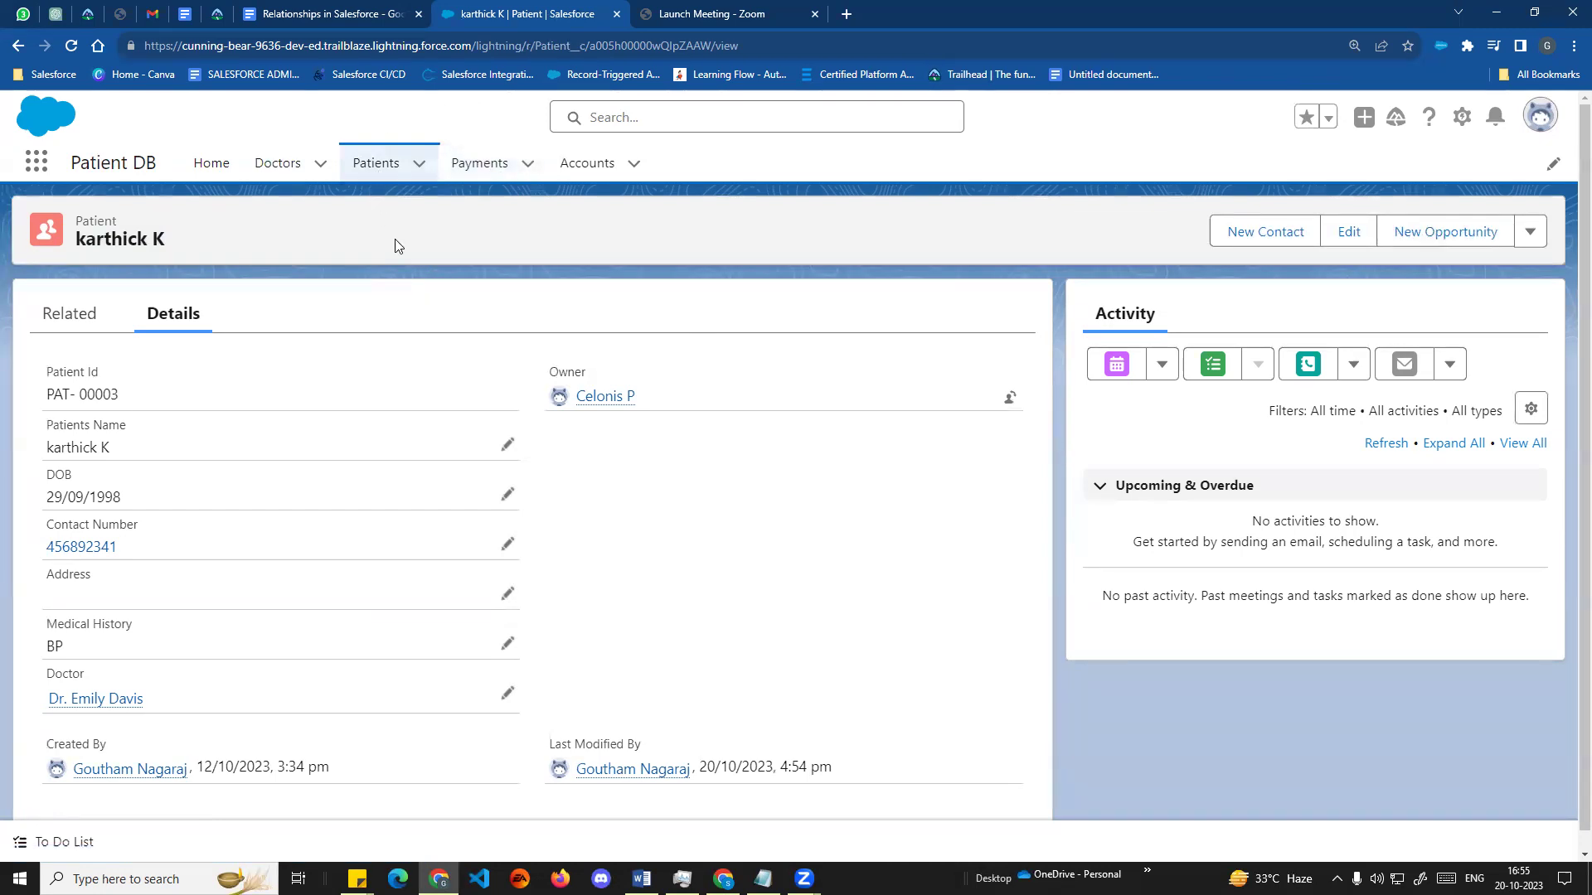
- Look over the blank New Payment form once more and dismiss it unsaved
left_click(497, 164)
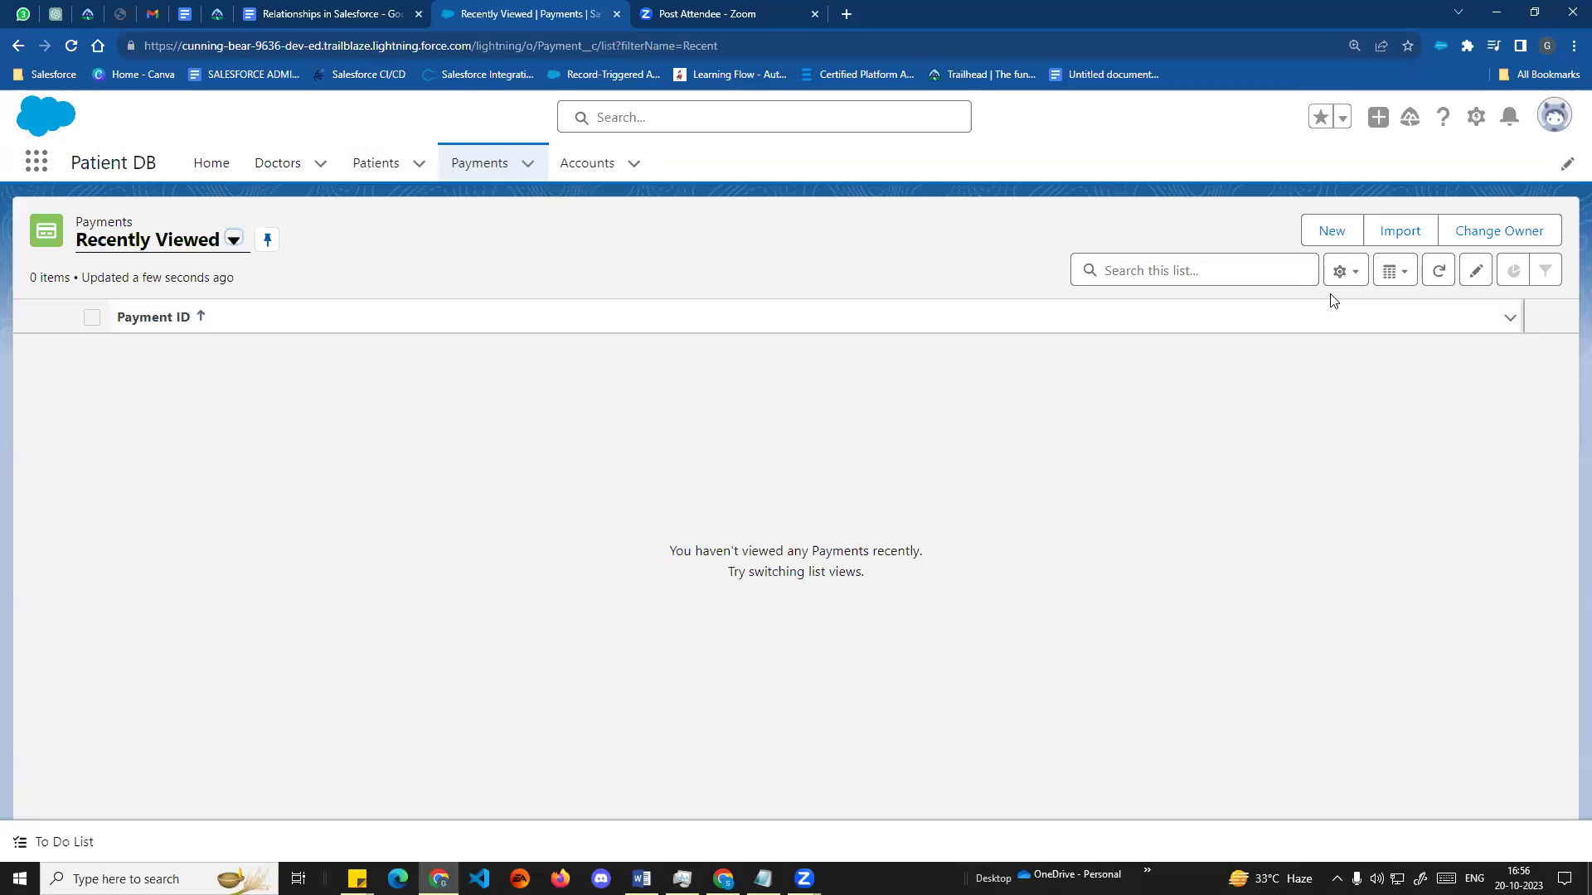
left_click(1327, 225)
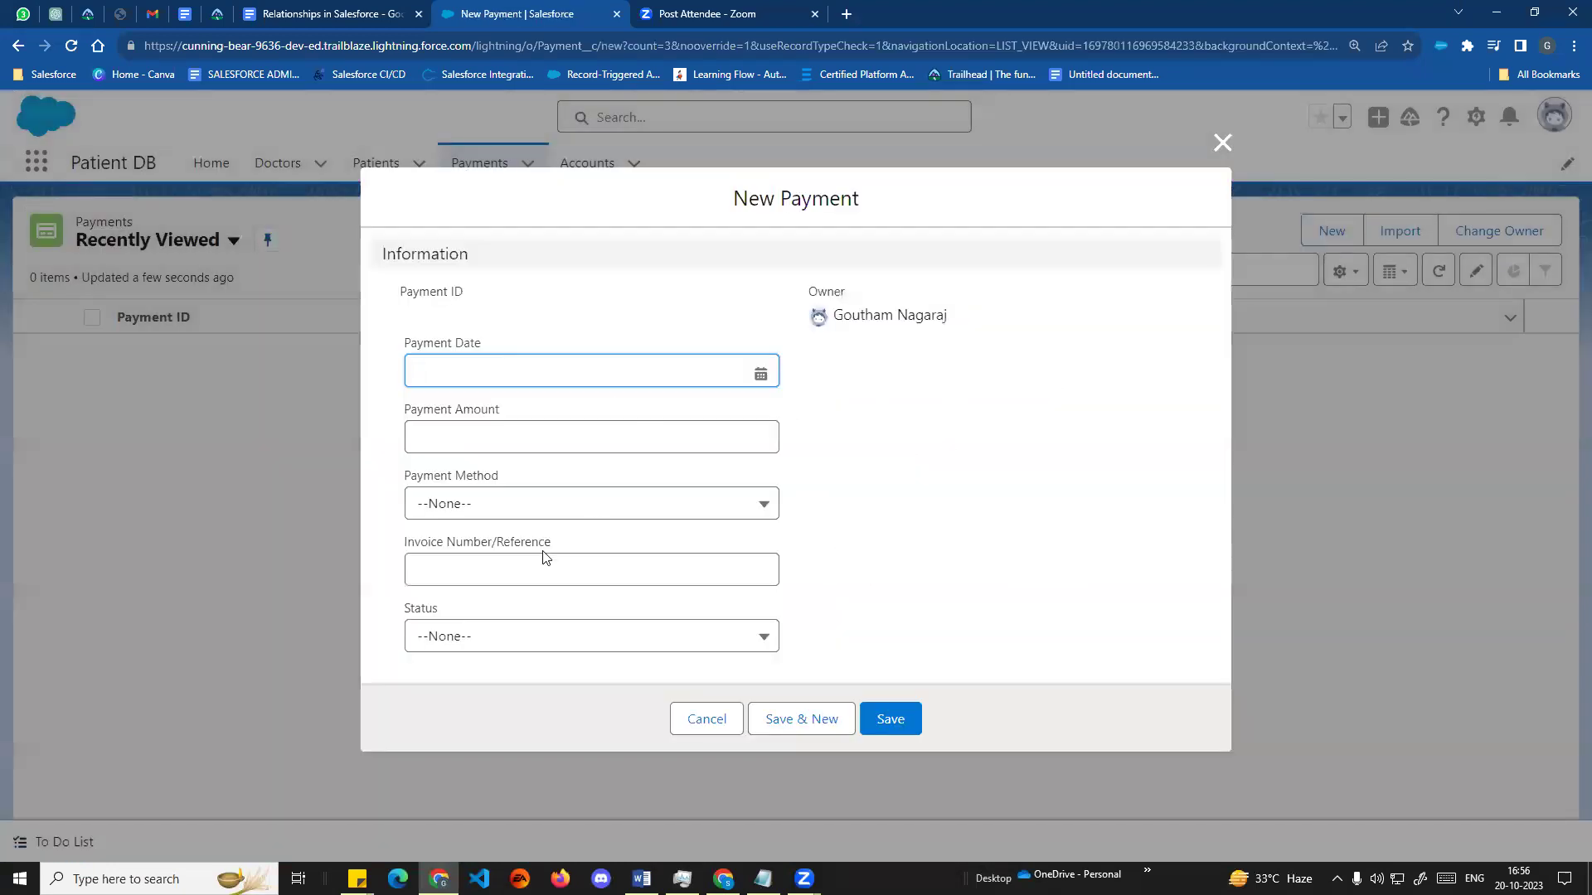
left_click_drag(731, 199, 866, 200)
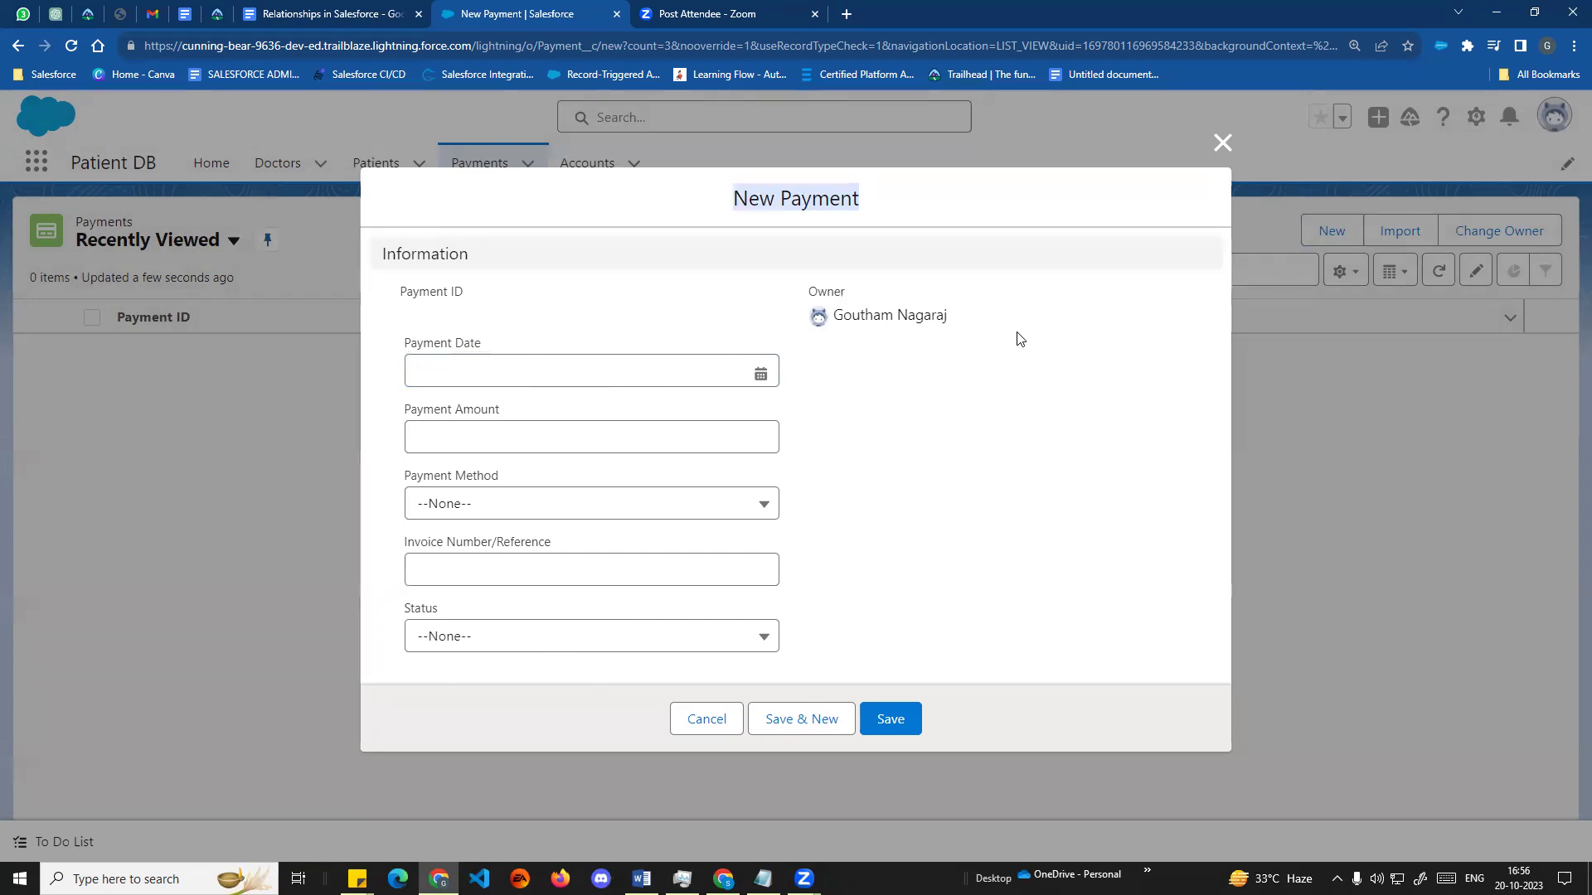
left_click(1222, 143)
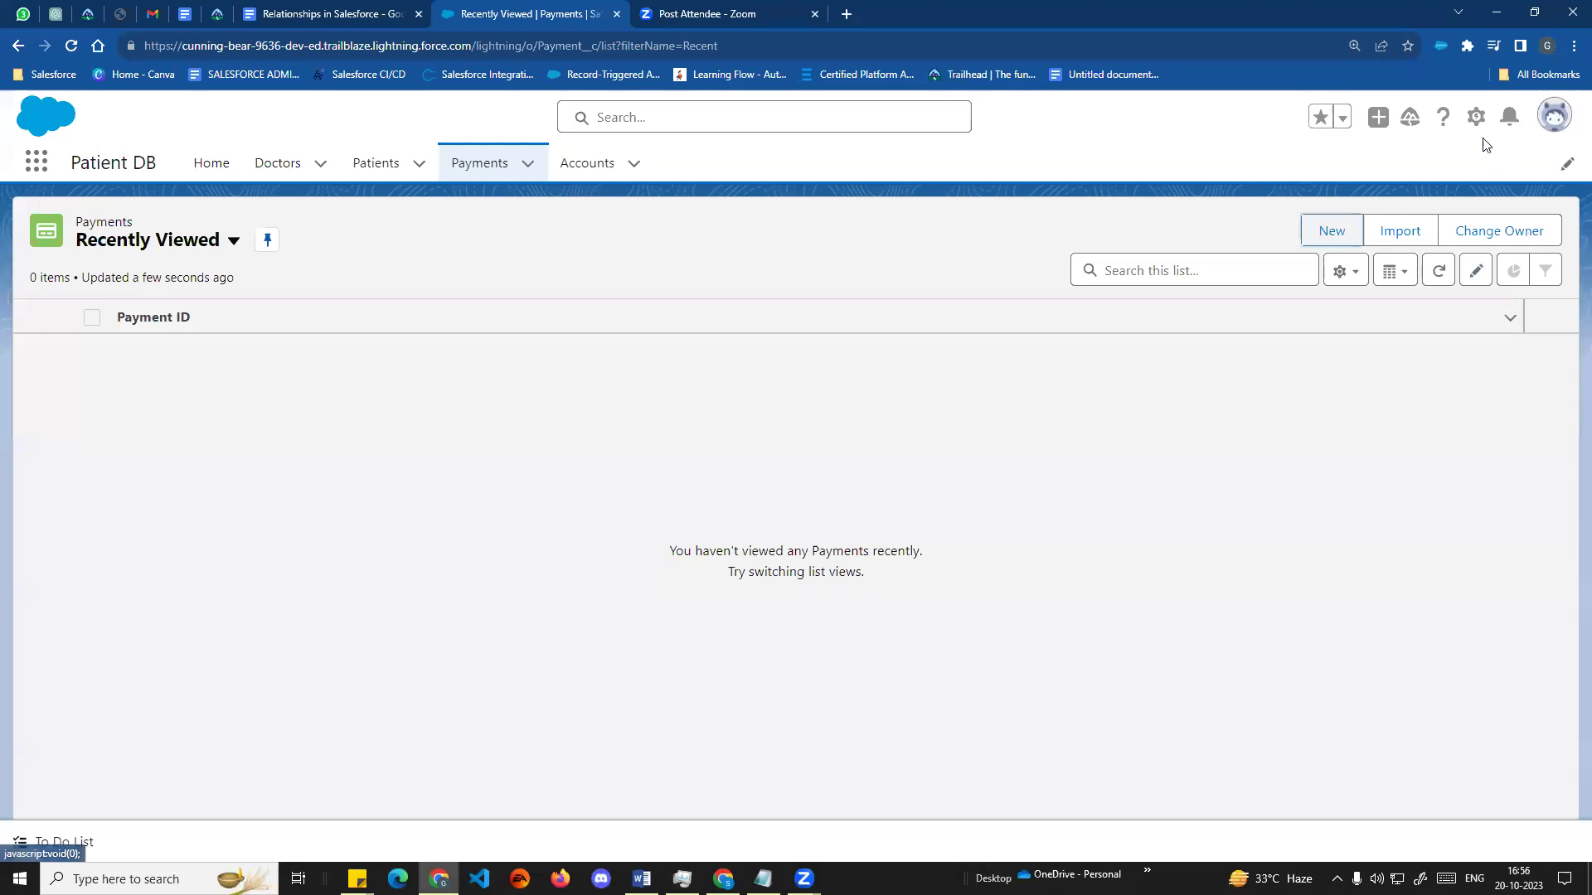
- Start a new custom field on the Payment object and choose Master-Detail Relationship as its data type
left_click(1476, 117)
left_click(1407, 358)
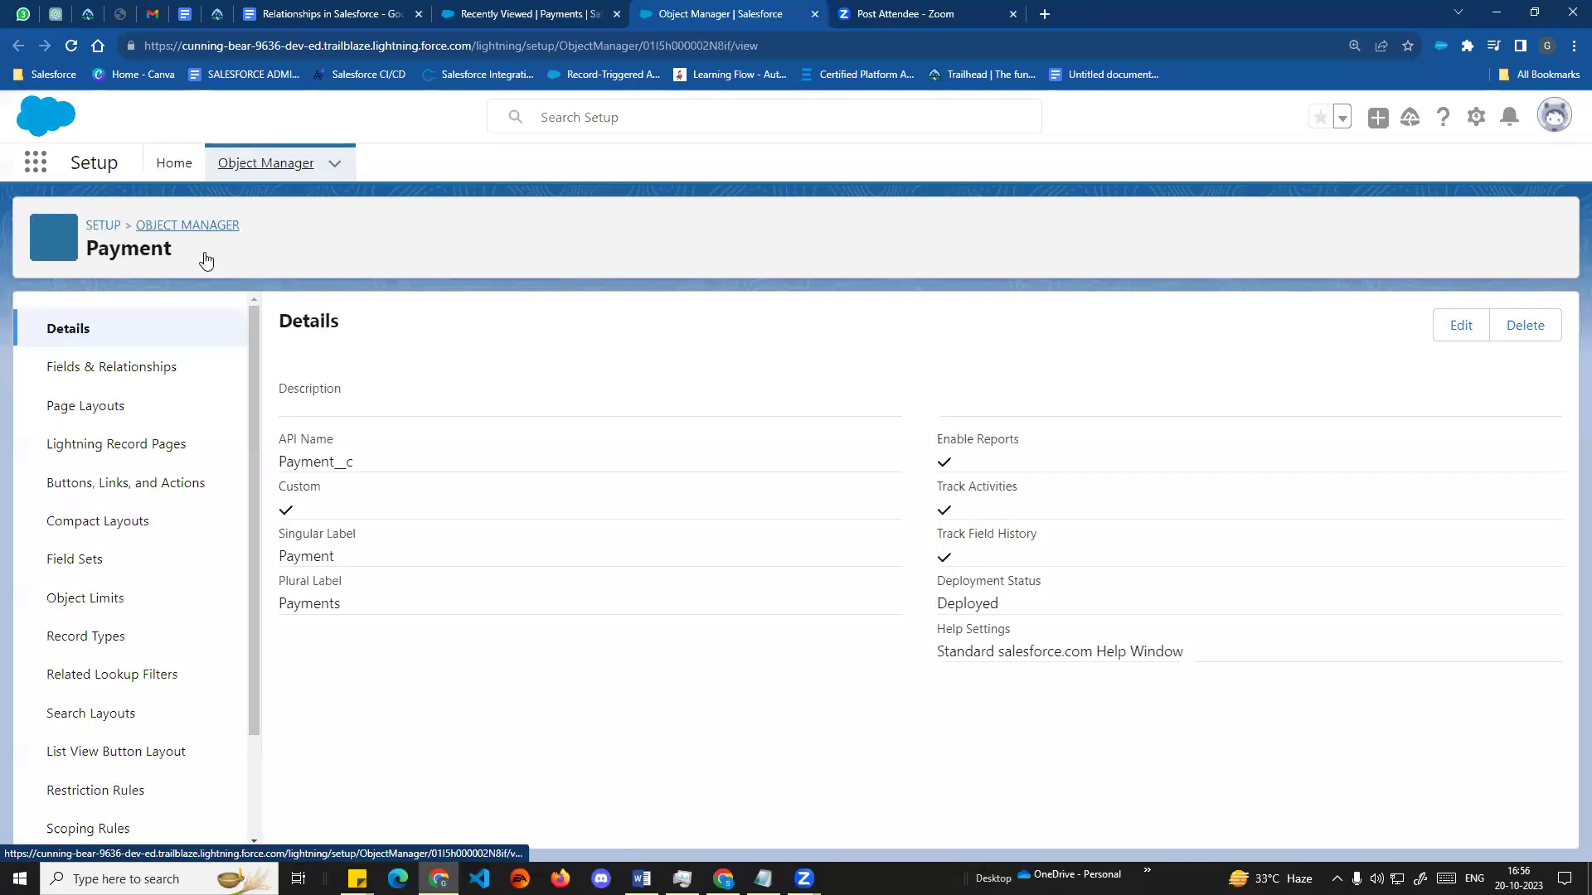
left_click(124, 373)
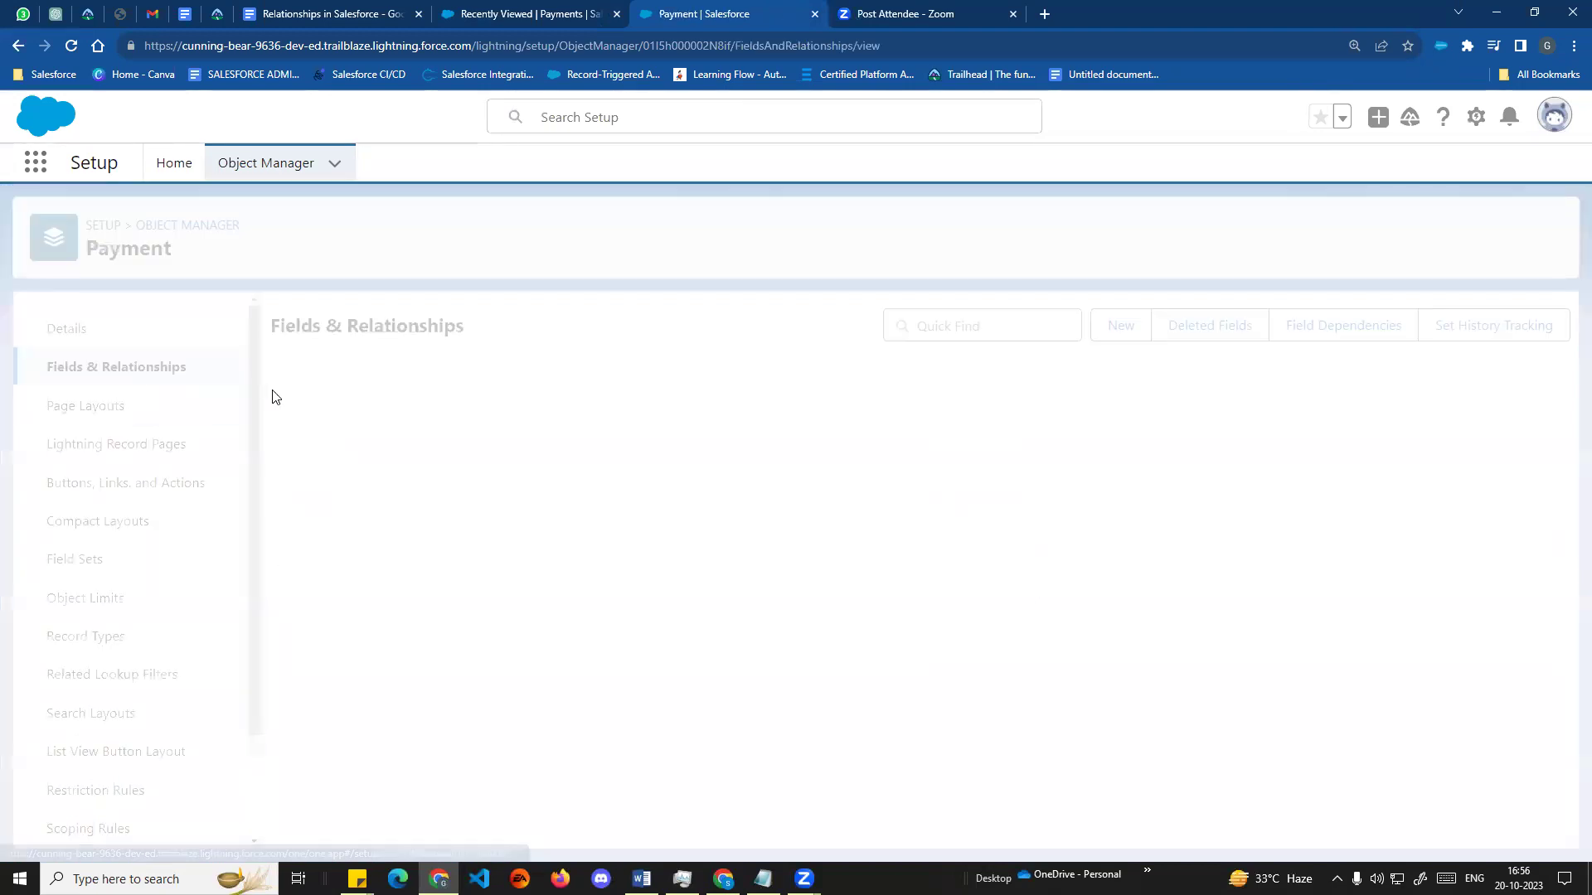
left_click(1124, 325)
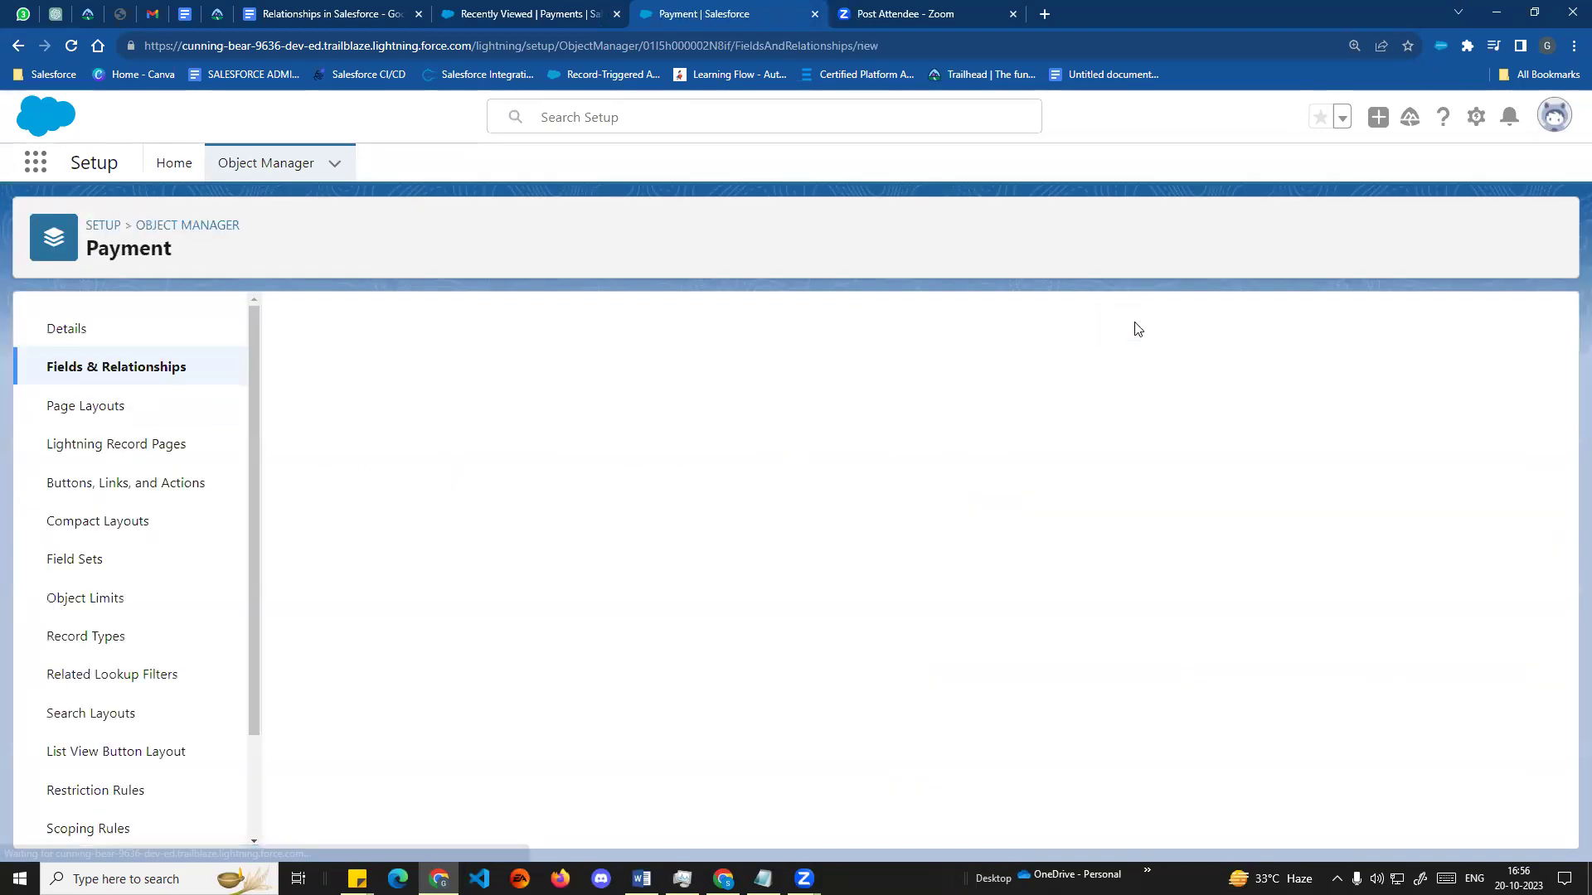
scroll(604, 357, "down", 3)
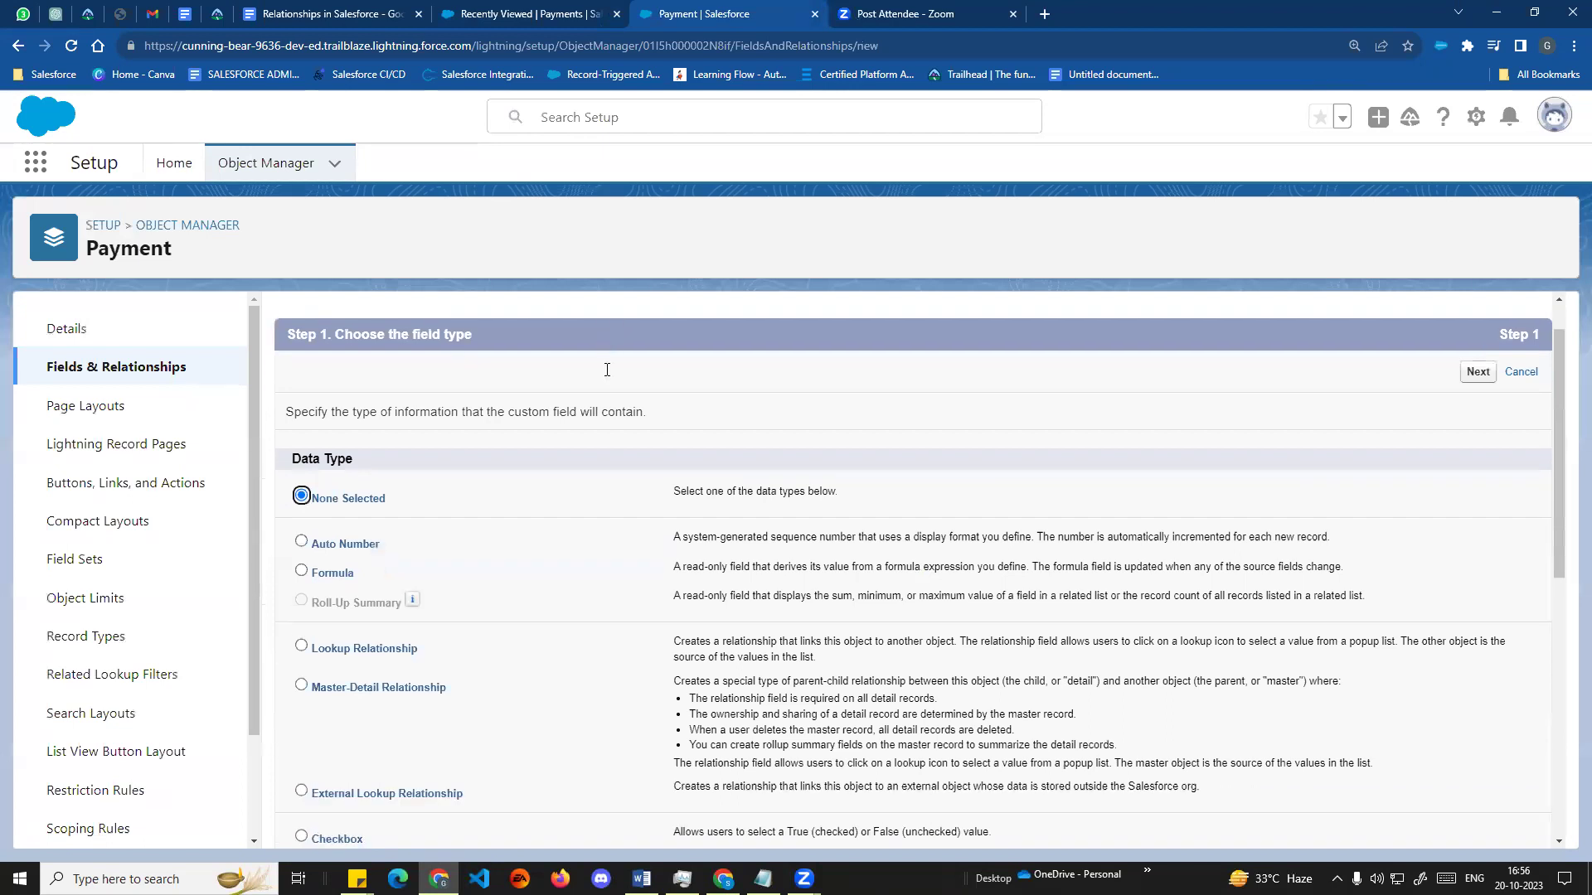
left_click(301, 410)
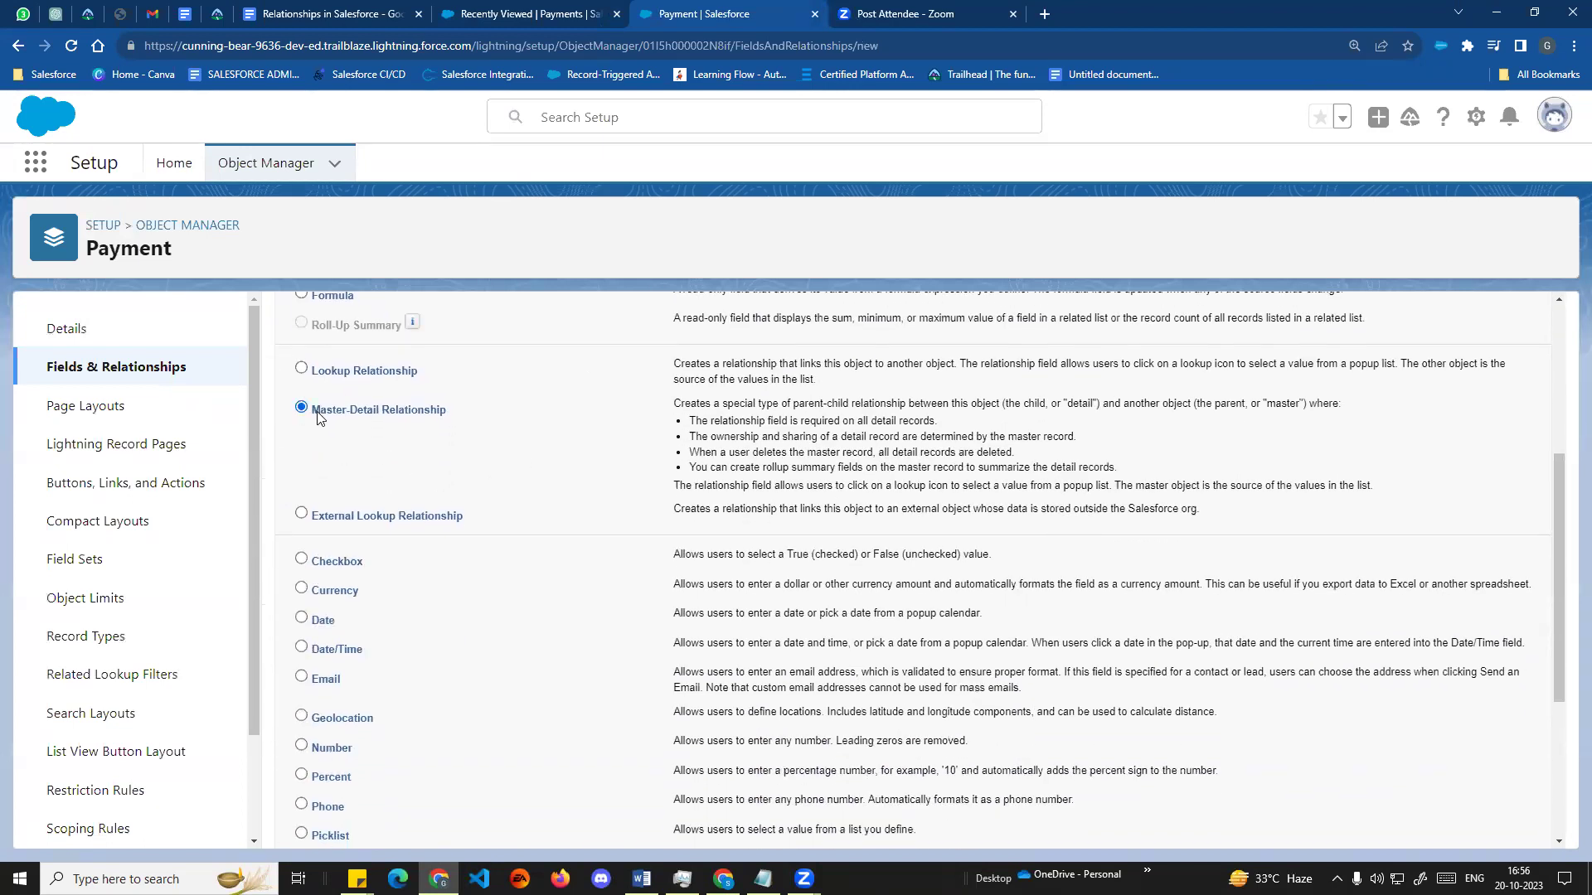
- Read the Master-Detail Relationship description, from the parent-child definition through the rules for detail records
left_click_drag(318, 417, 471, 415)
left_click_drag(676, 406, 835, 448)
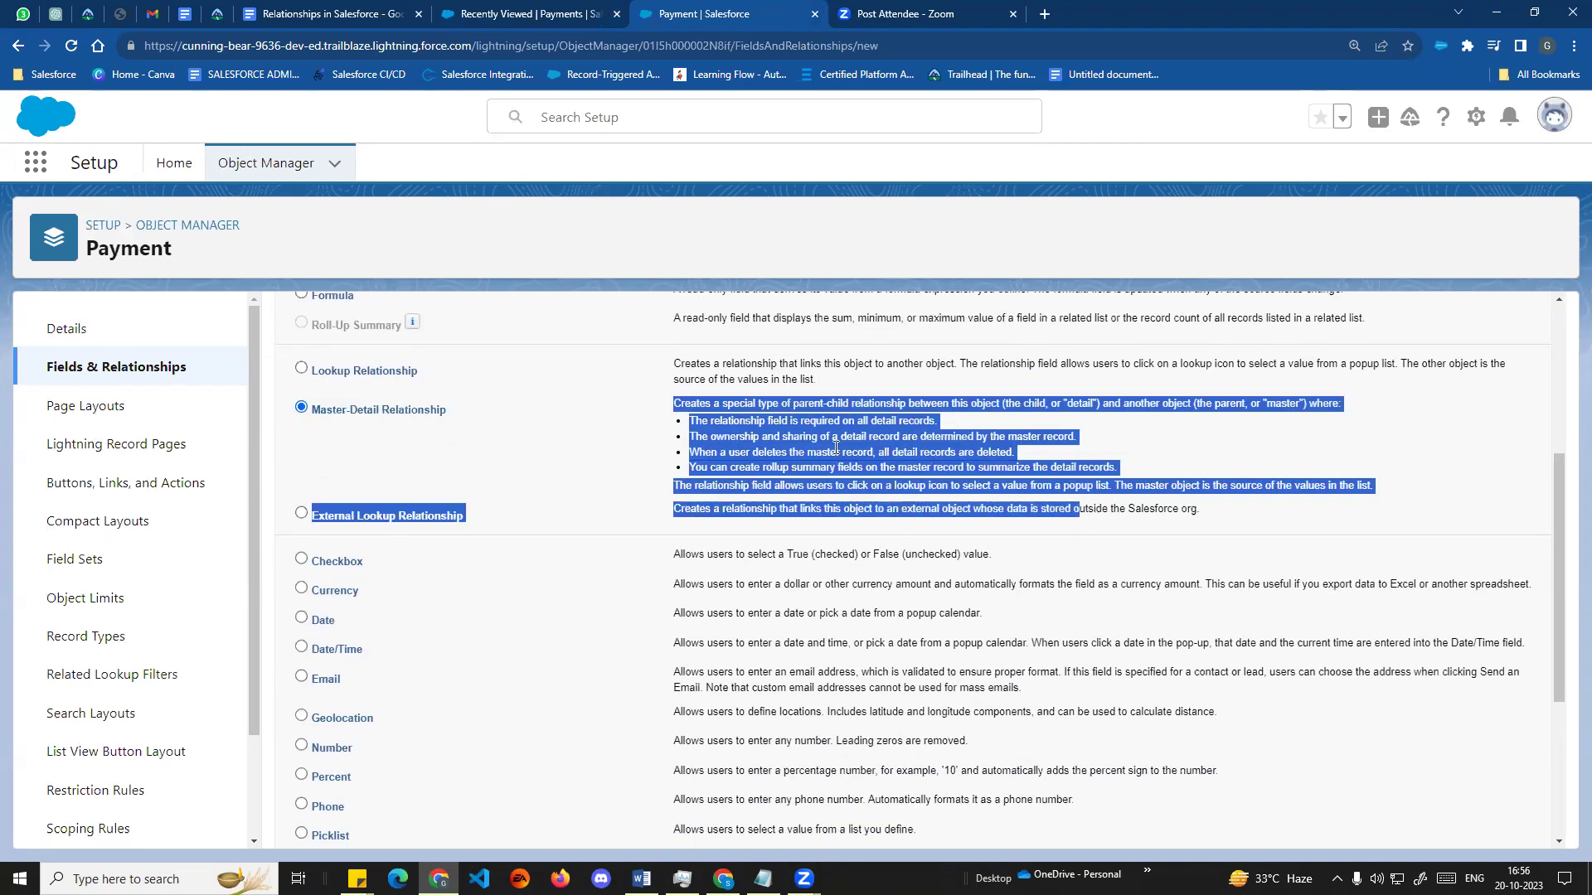
left_click(787, 406)
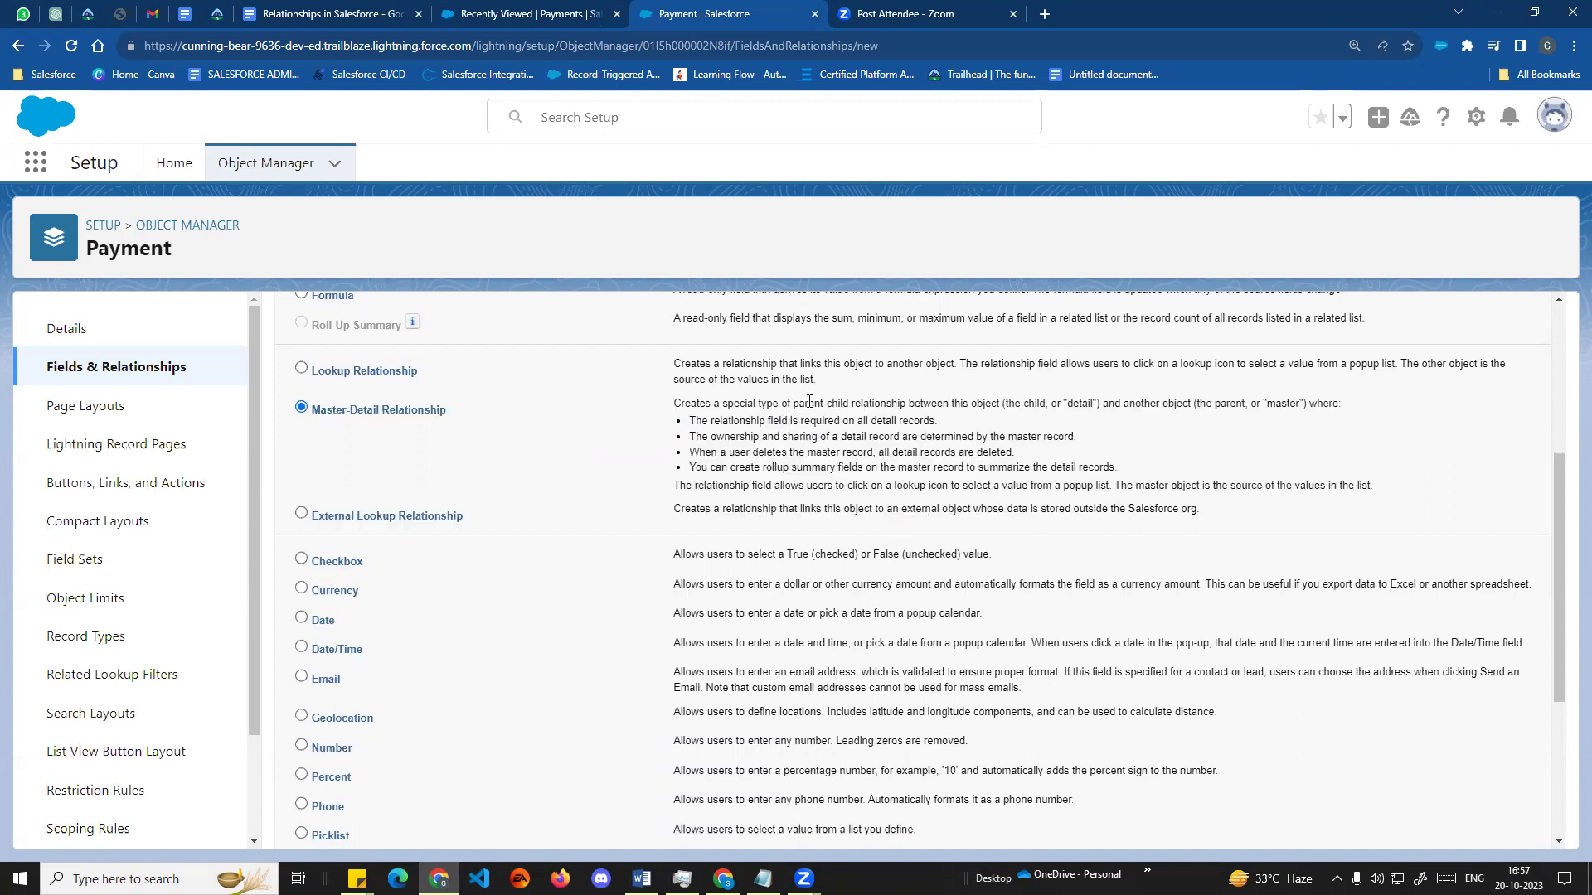
left_click_drag(794, 402, 924, 405)
left_click(1075, 432)
left_click_drag(685, 413, 1189, 461)
left_click(965, 454)
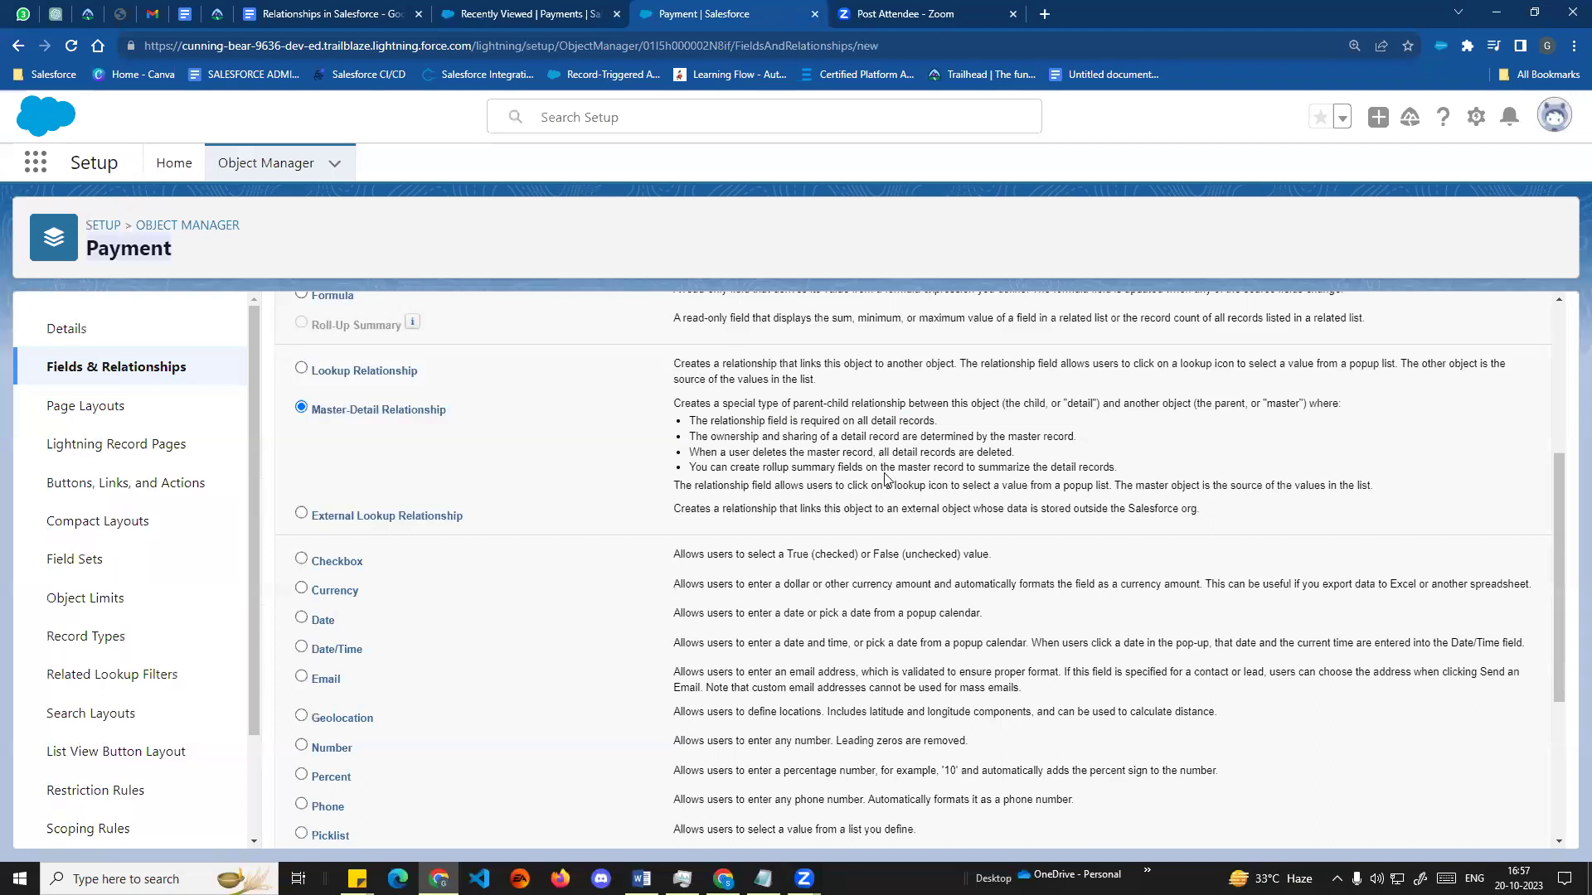
- Set Patient as the related object and give the relationship field the label and name Patient
scroll(1440, 636, "down", 4)
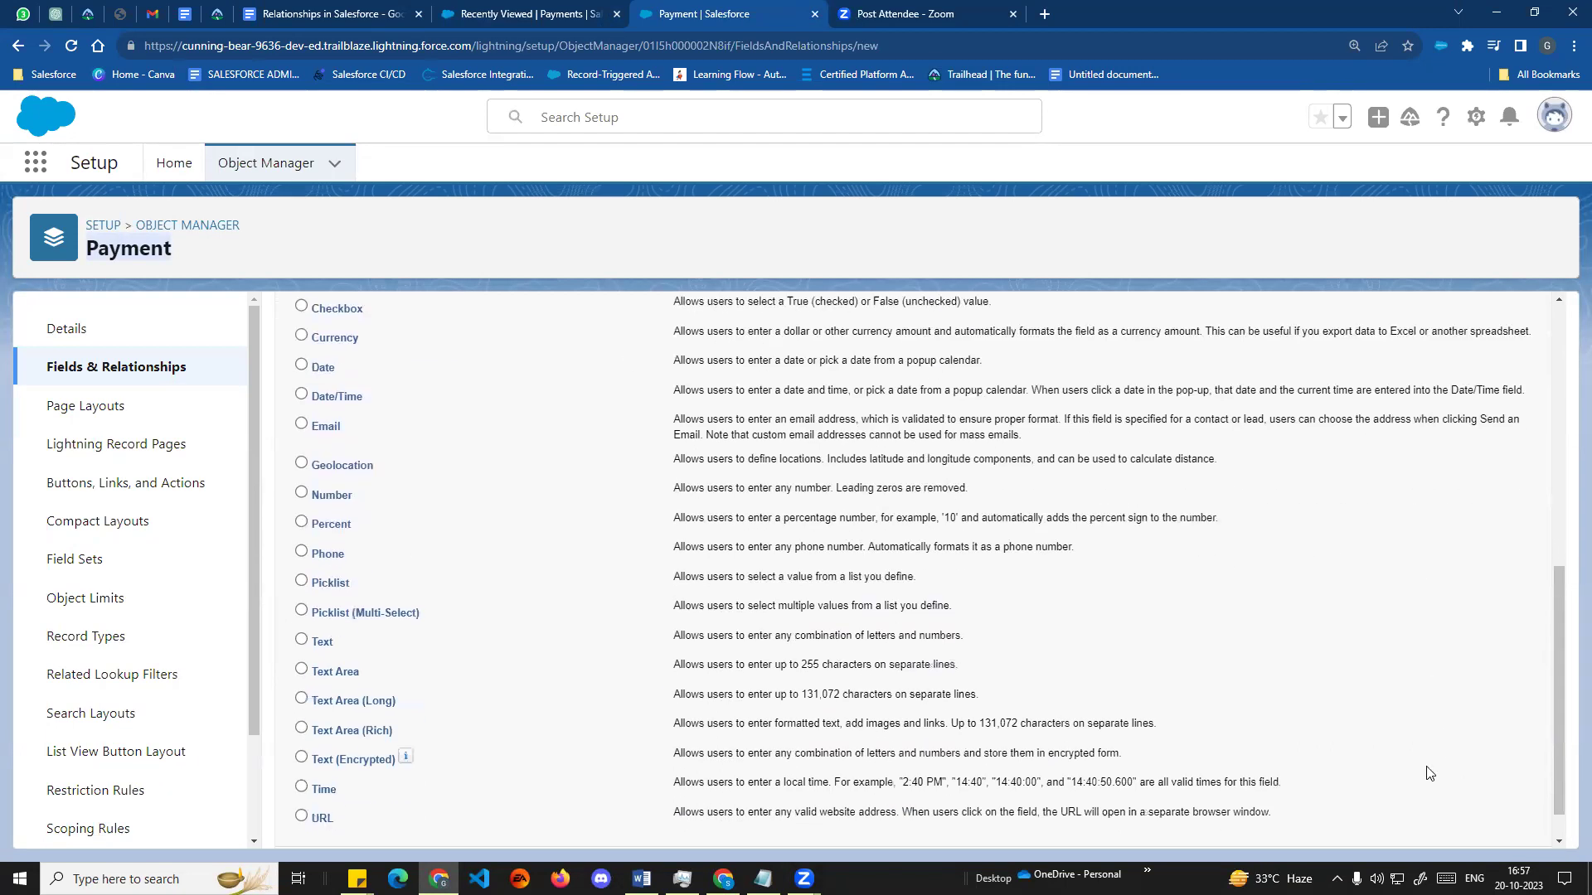
key("Return")
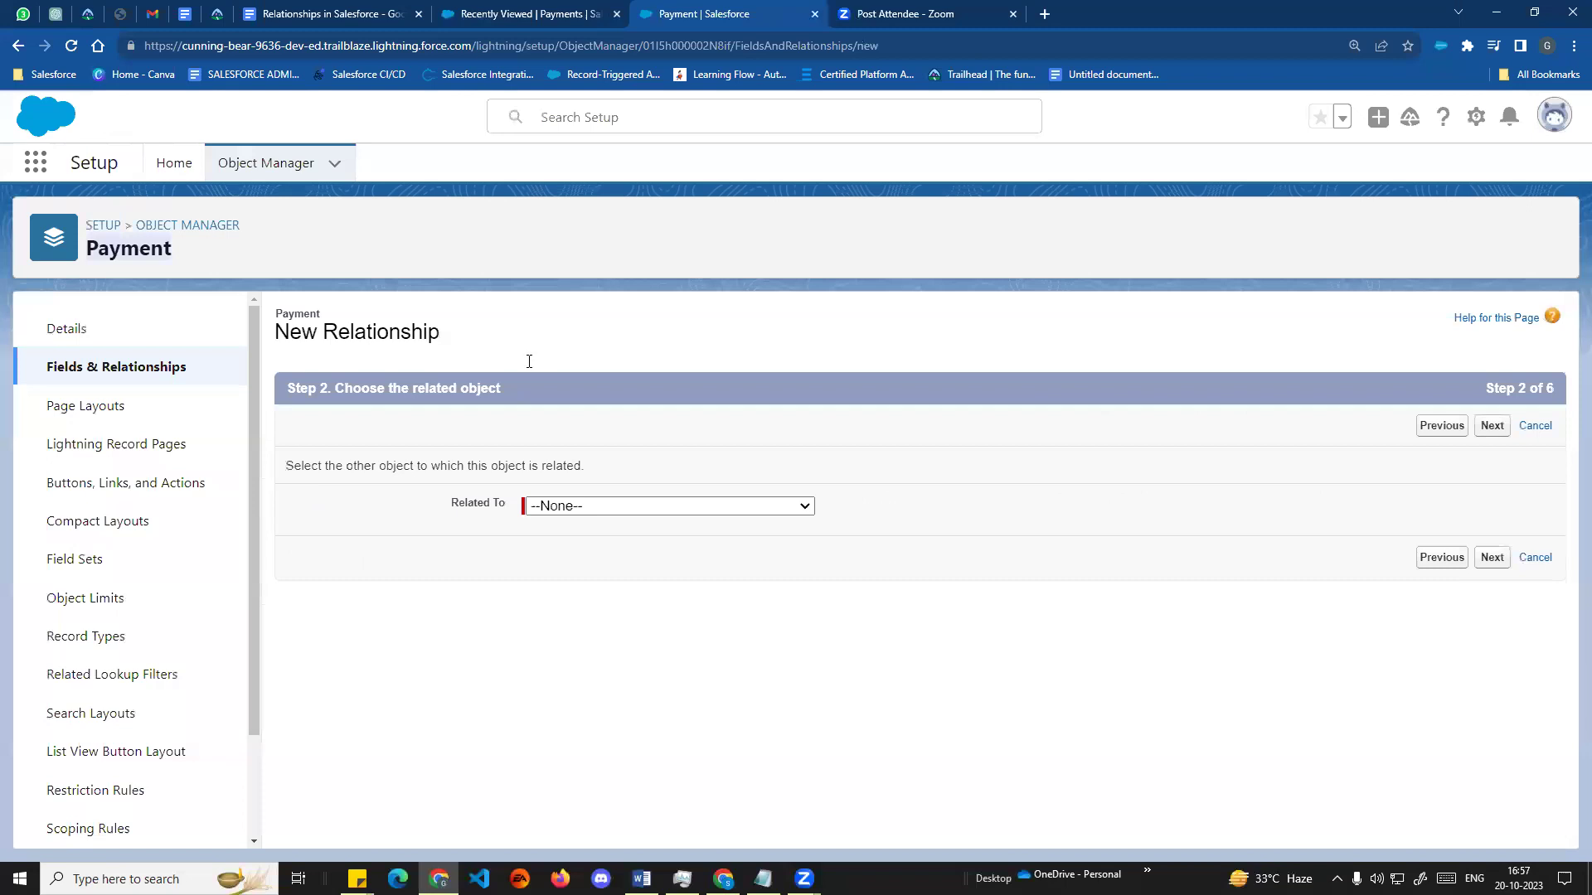
left_click(580, 508)
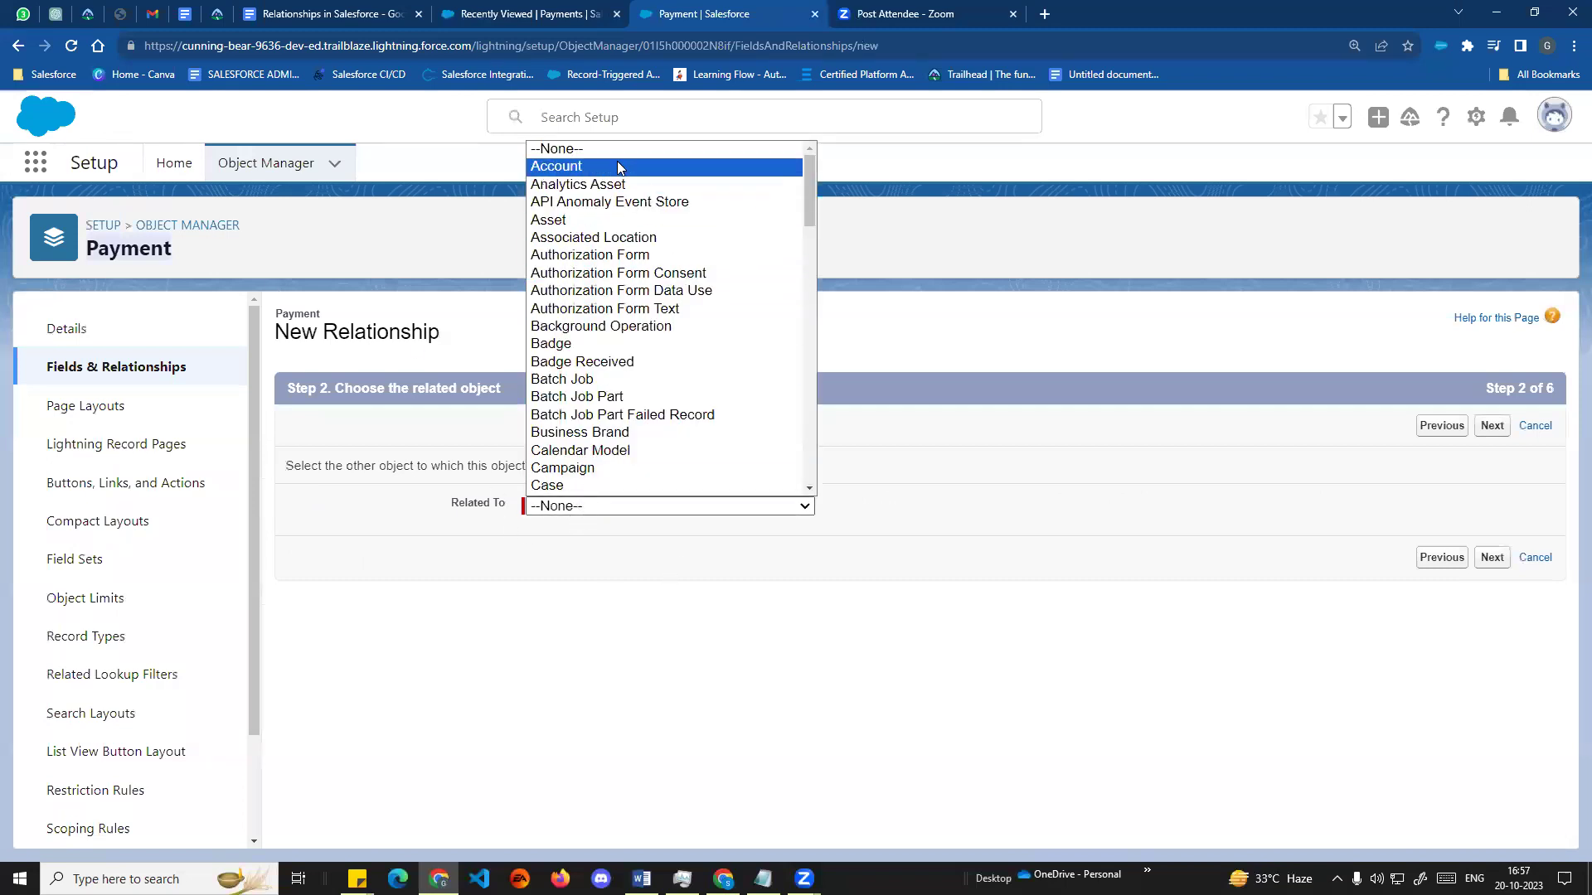
left_click(387, 543)
left_click_drag(289, 466, 597, 483)
left_click(610, 509)
scroll(630, 294, "down", 15)
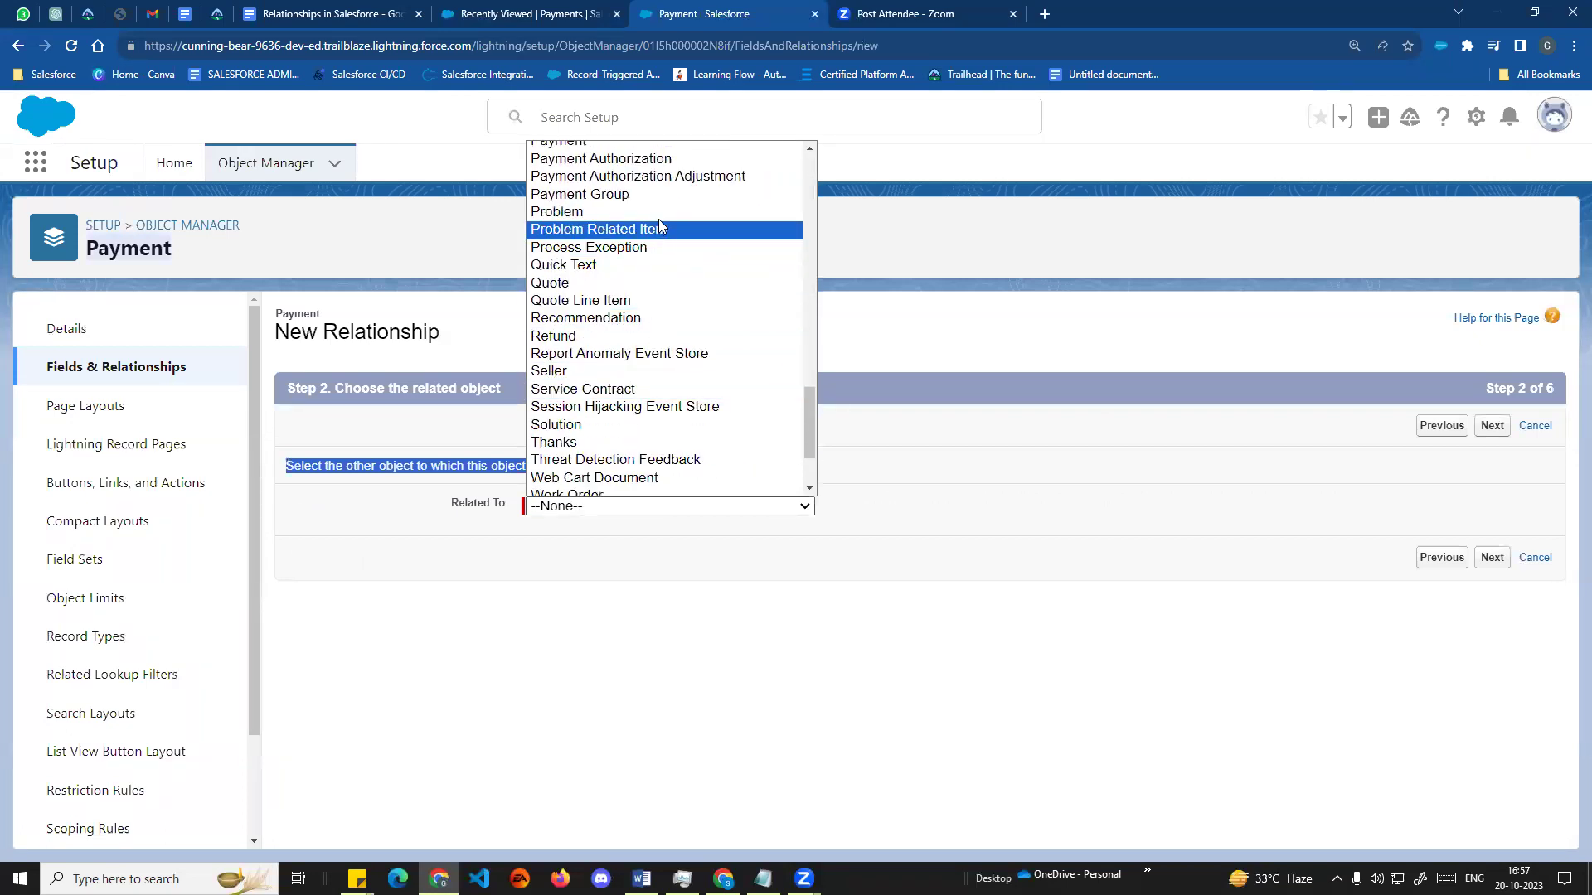
scroll(656, 223, "up", 3)
left_click(634, 289)
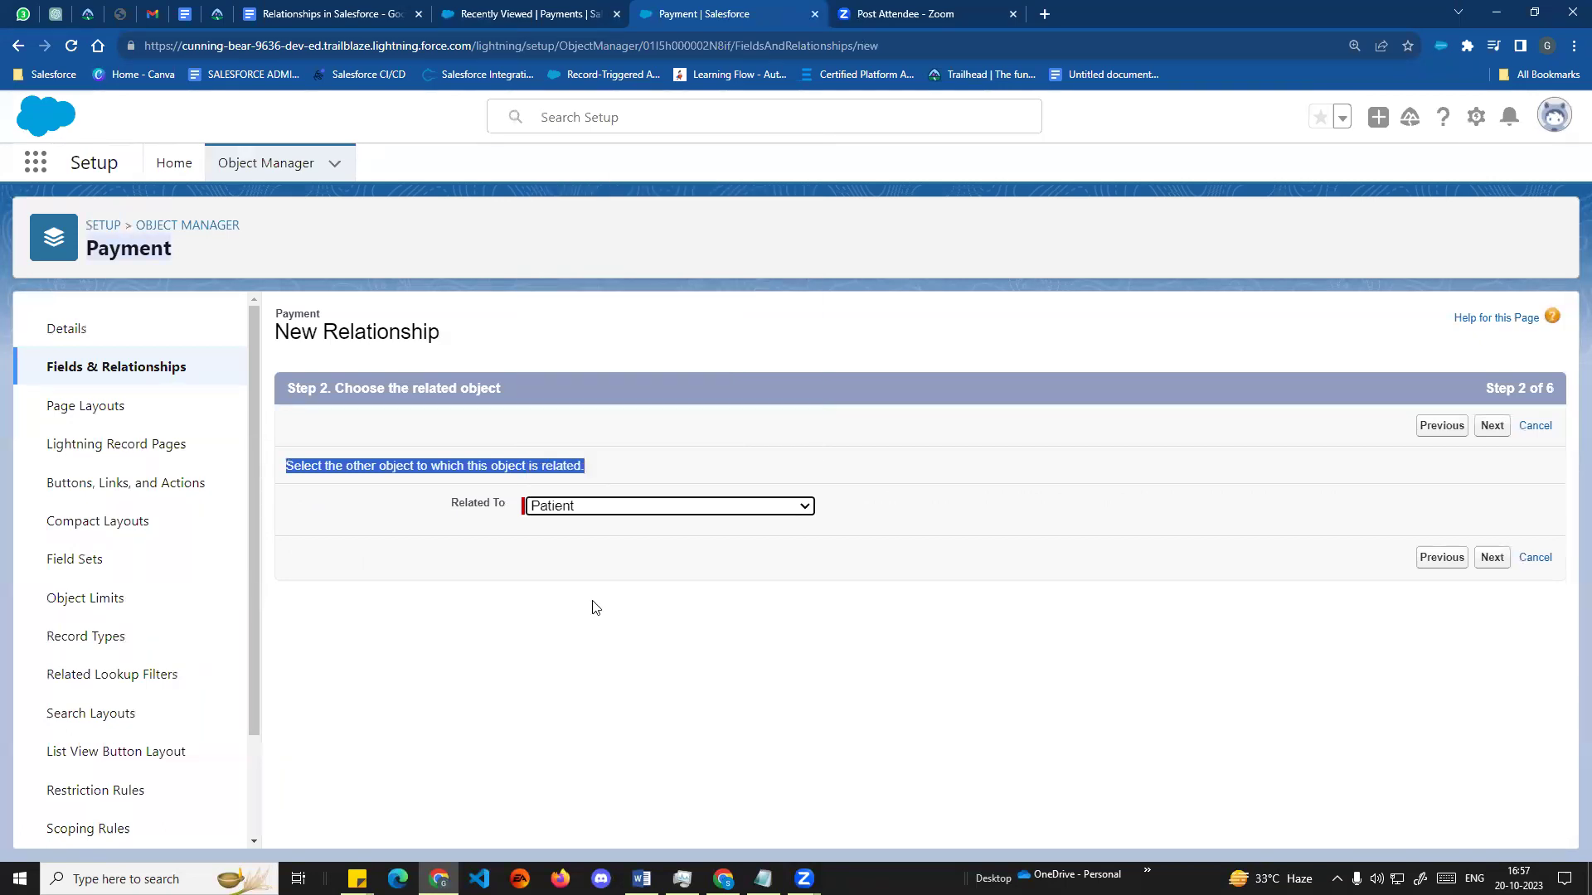
left_click(1489, 576)
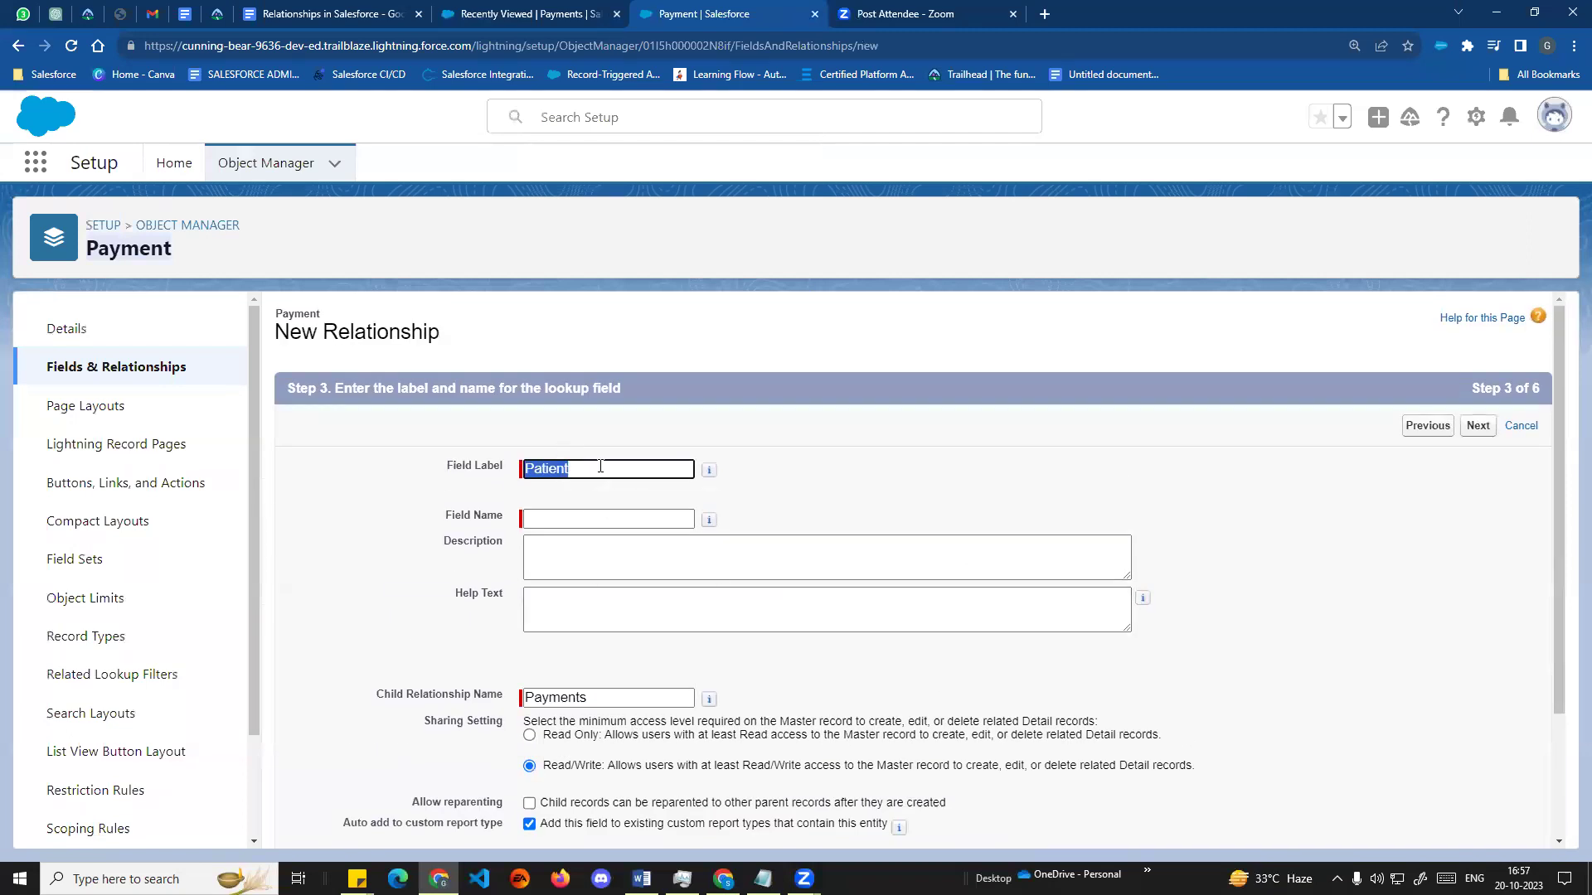
left_click(921, 615)
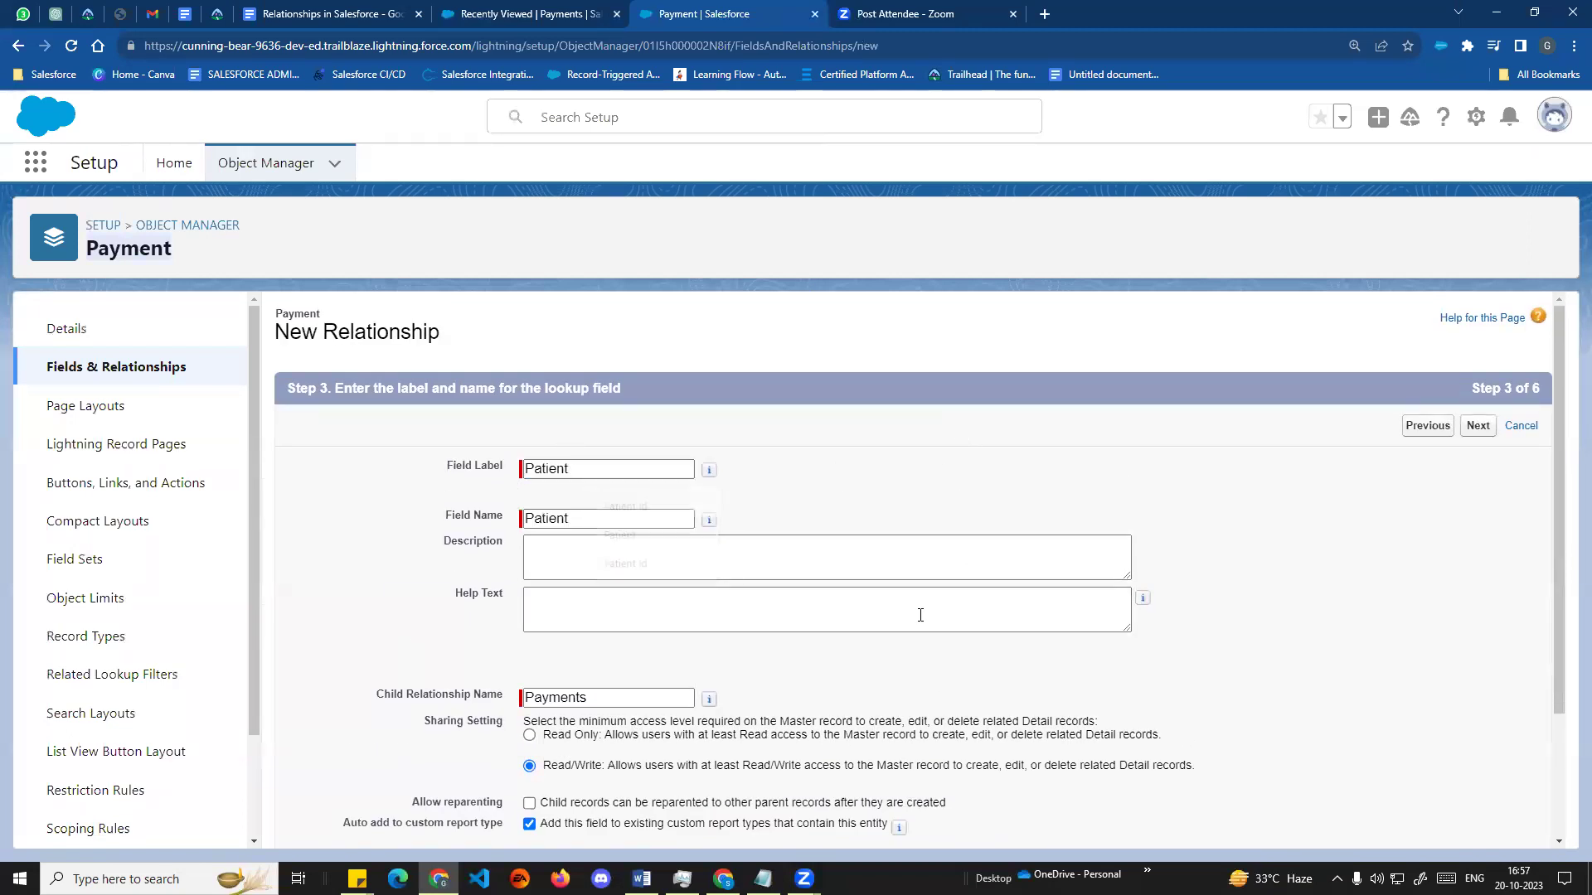
- Examine the relationship's child relationship name, sharing setting, reparenting option and custom report type option
scroll(558, 534, "down", 2)
left_click_drag(377, 531, 507, 537)
left_click(605, 534)
double_click(605, 534)
left_click(884, 521)
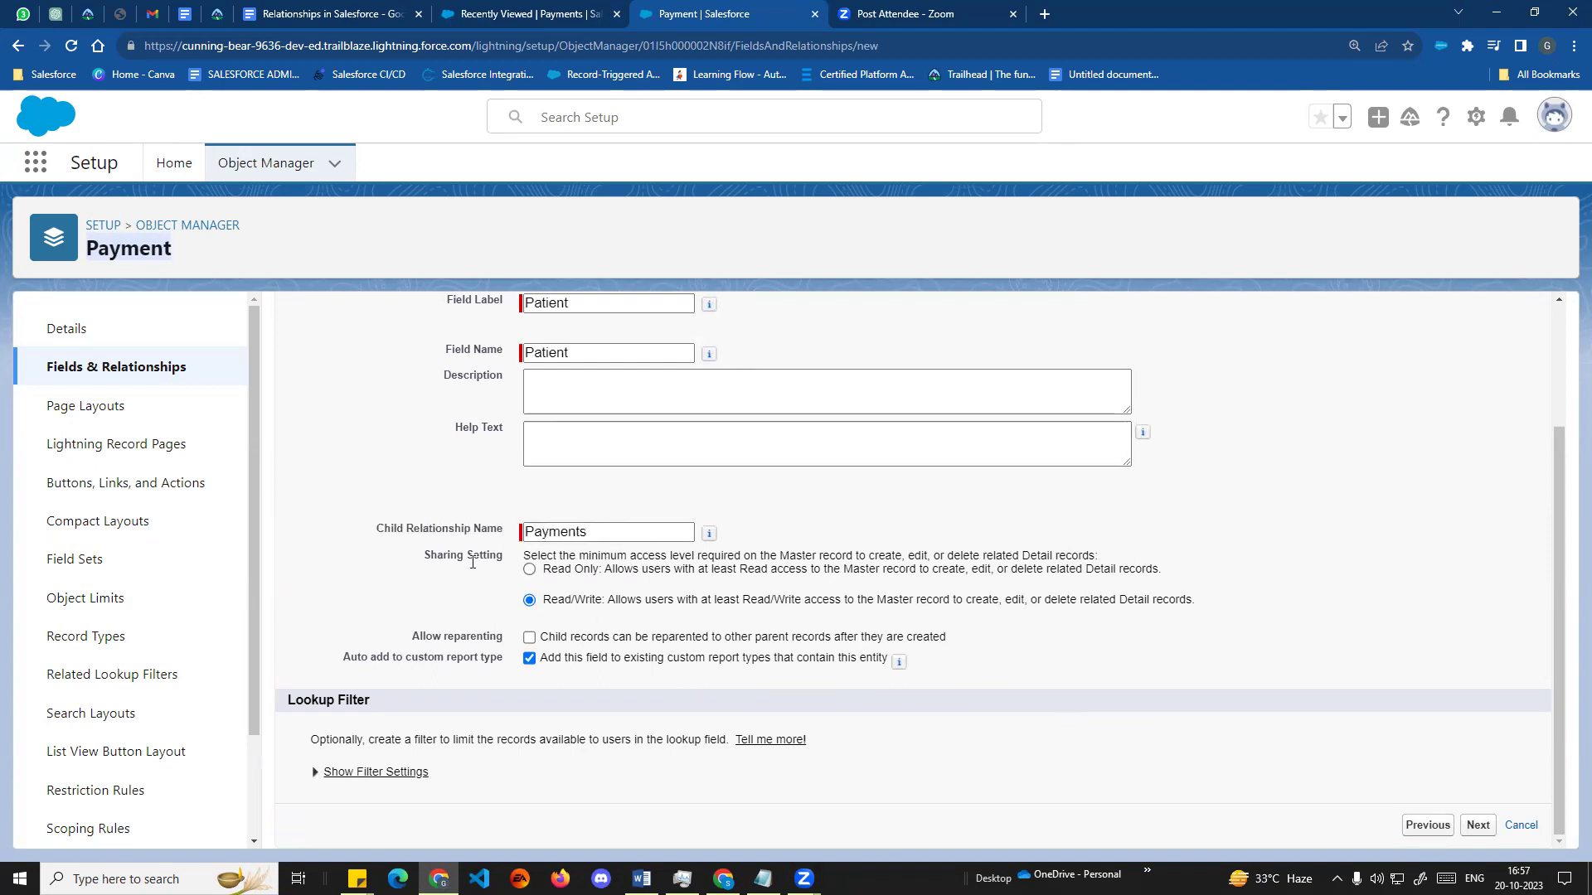
left_click_drag(426, 559, 507, 559)
left_click_drag(413, 636, 503, 635)
left_click_drag(344, 658, 497, 659)
left_click(1075, 686)
- Expand the Lookup Filter settings, look over the criteria and filter type options, and collapse them again unchanged
left_click_drag(286, 700, 406, 714)
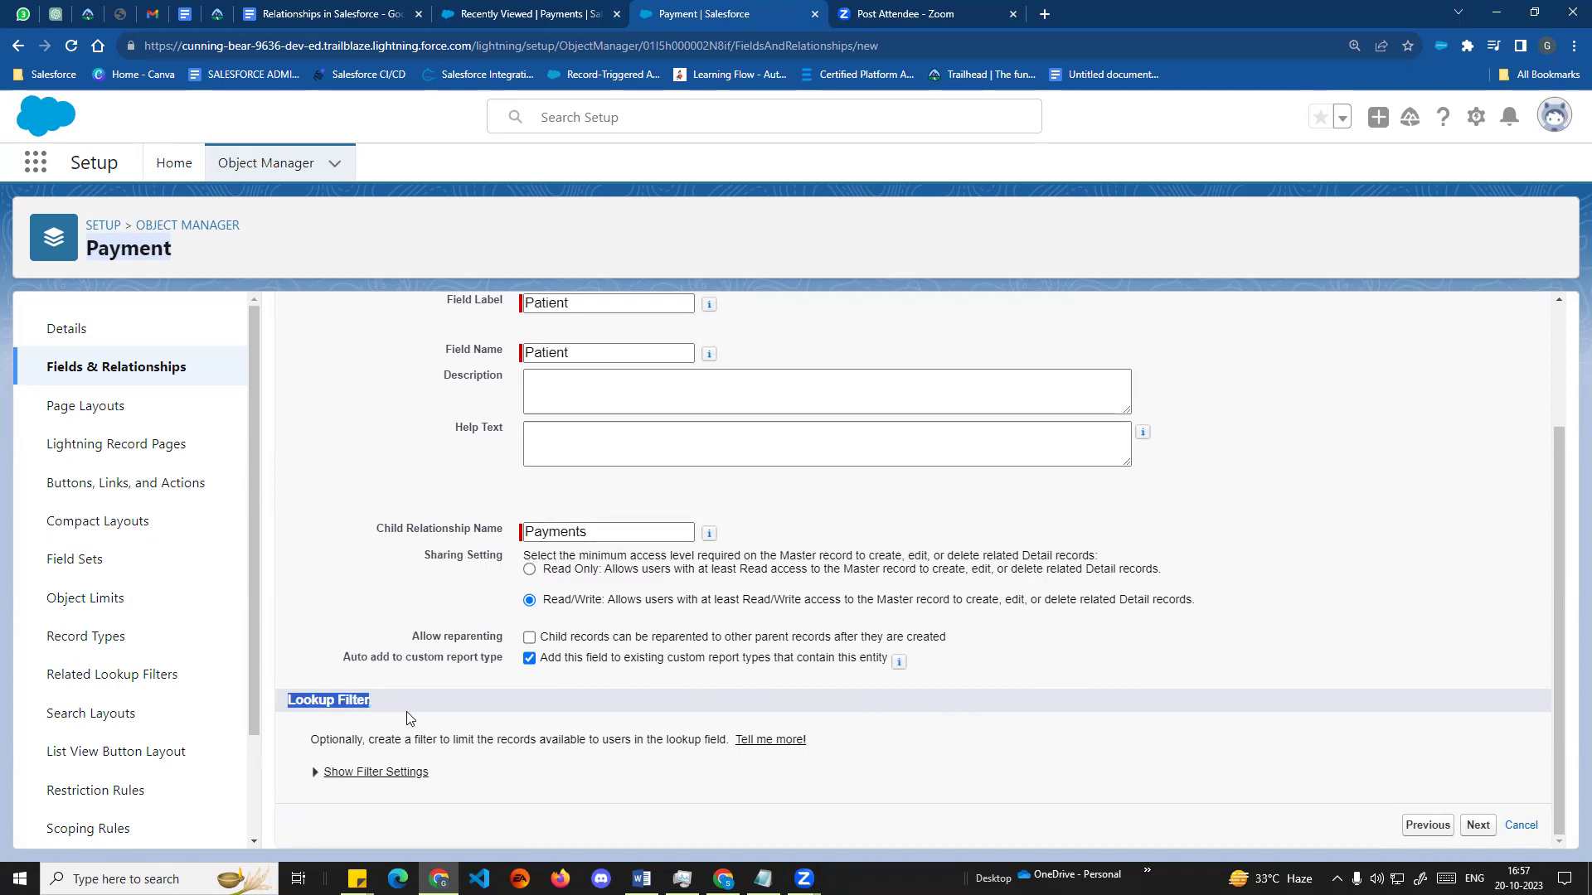
left_click(375, 772)
scroll(426, 481, "down", 3)
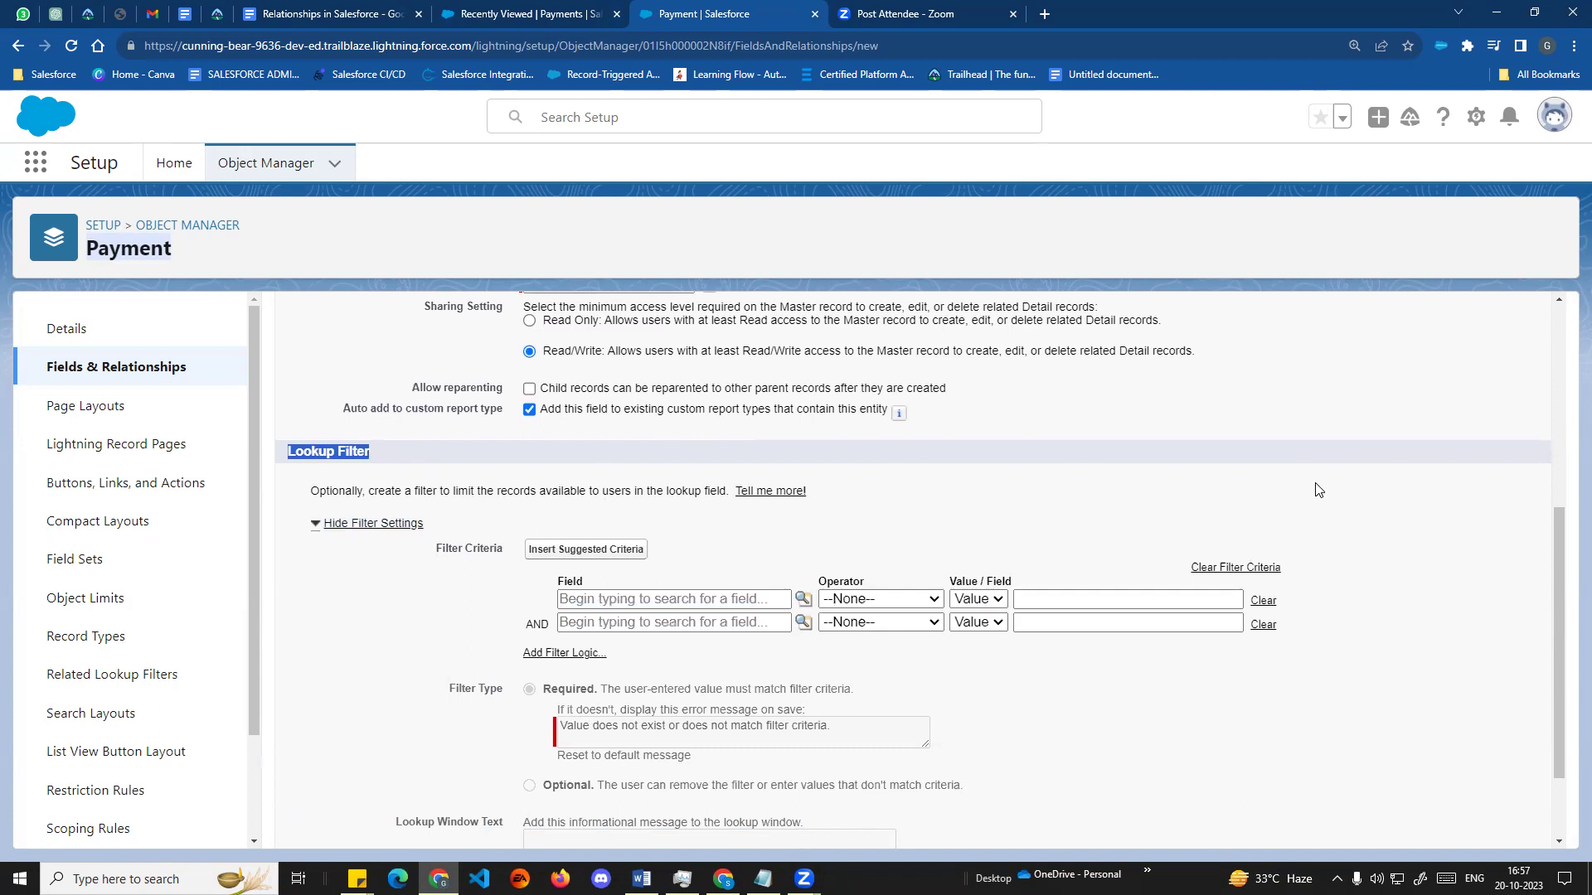
scroll(1313, 490, "down", 1)
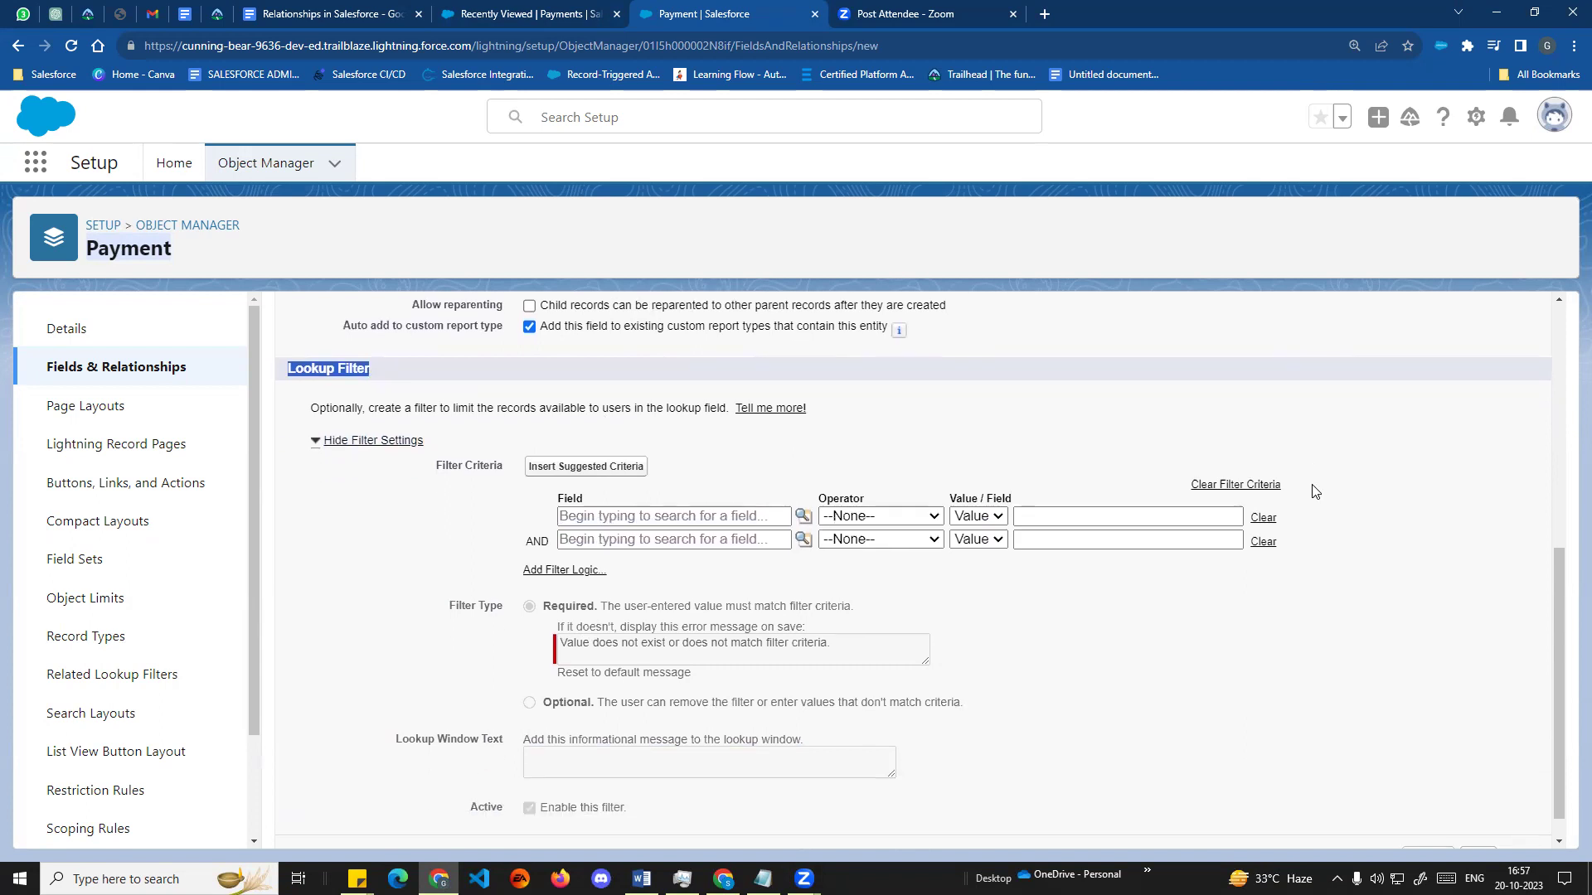
left_click(320, 443)
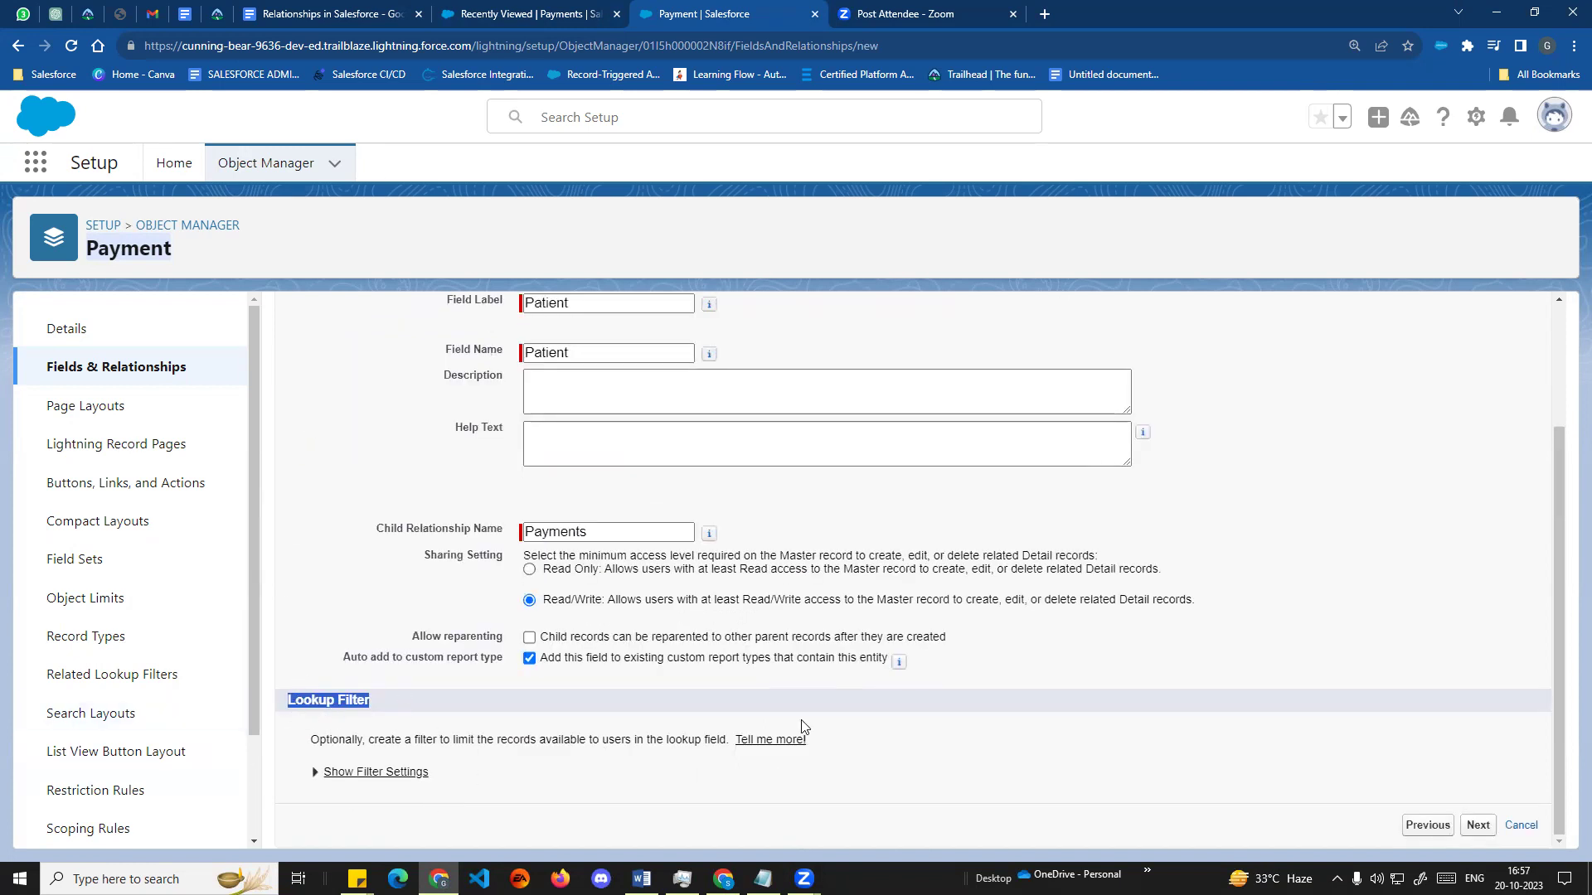
- Accept the remaining defaults, including the Payment Layout and the Payments related list on the Patient Layout, and save the relationship field
left_click(1479, 825)
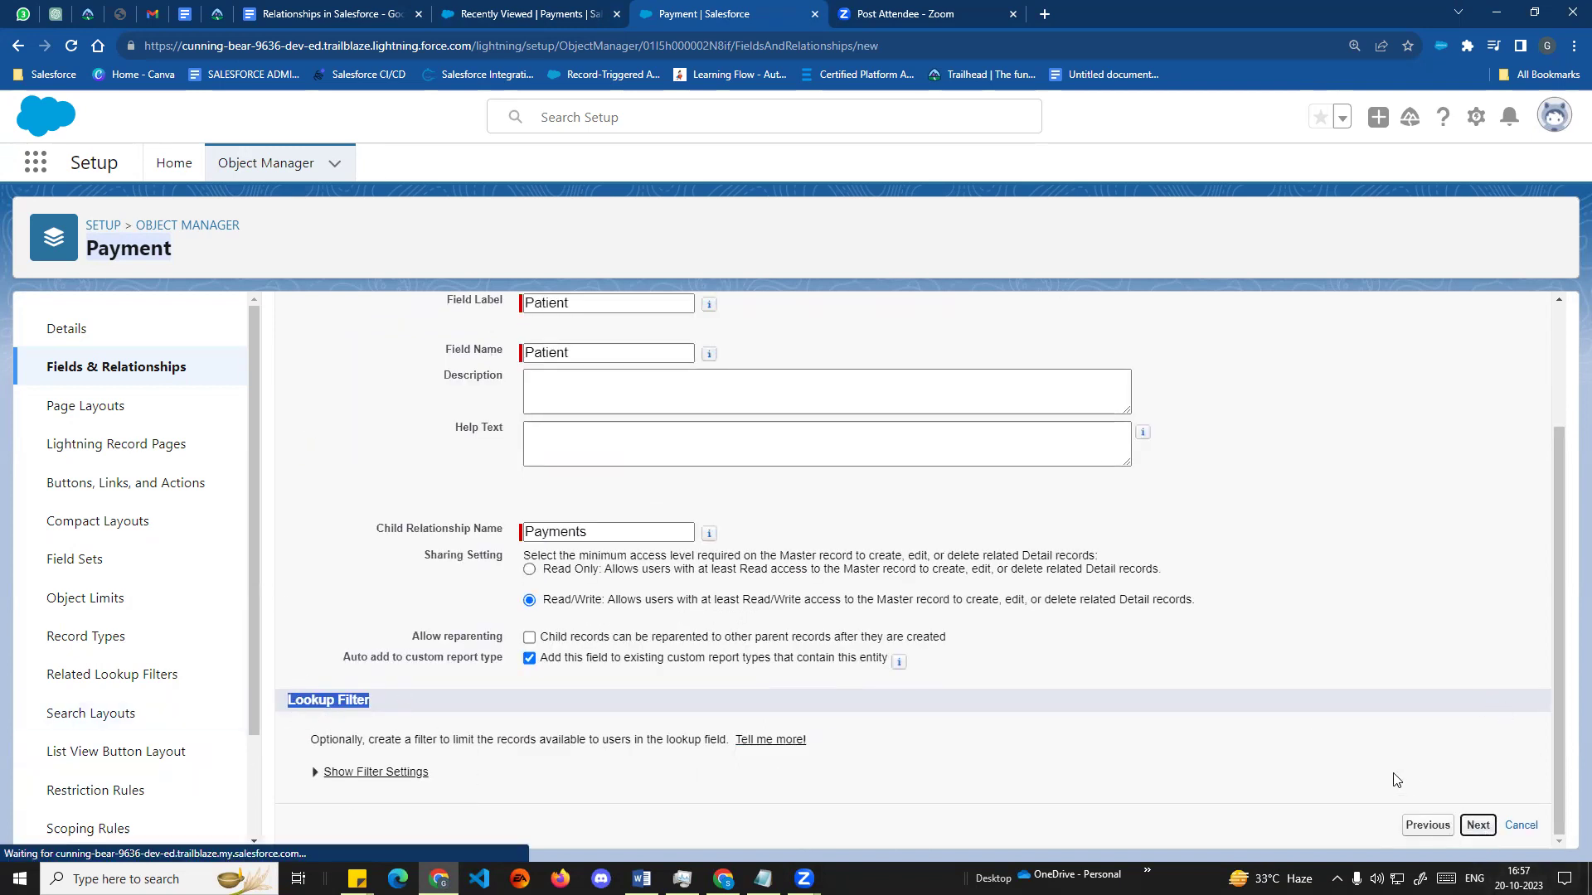
scroll(1367, 612, "down", 6)
scroll(1366, 612, "down", 3)
left_click(1478, 827)
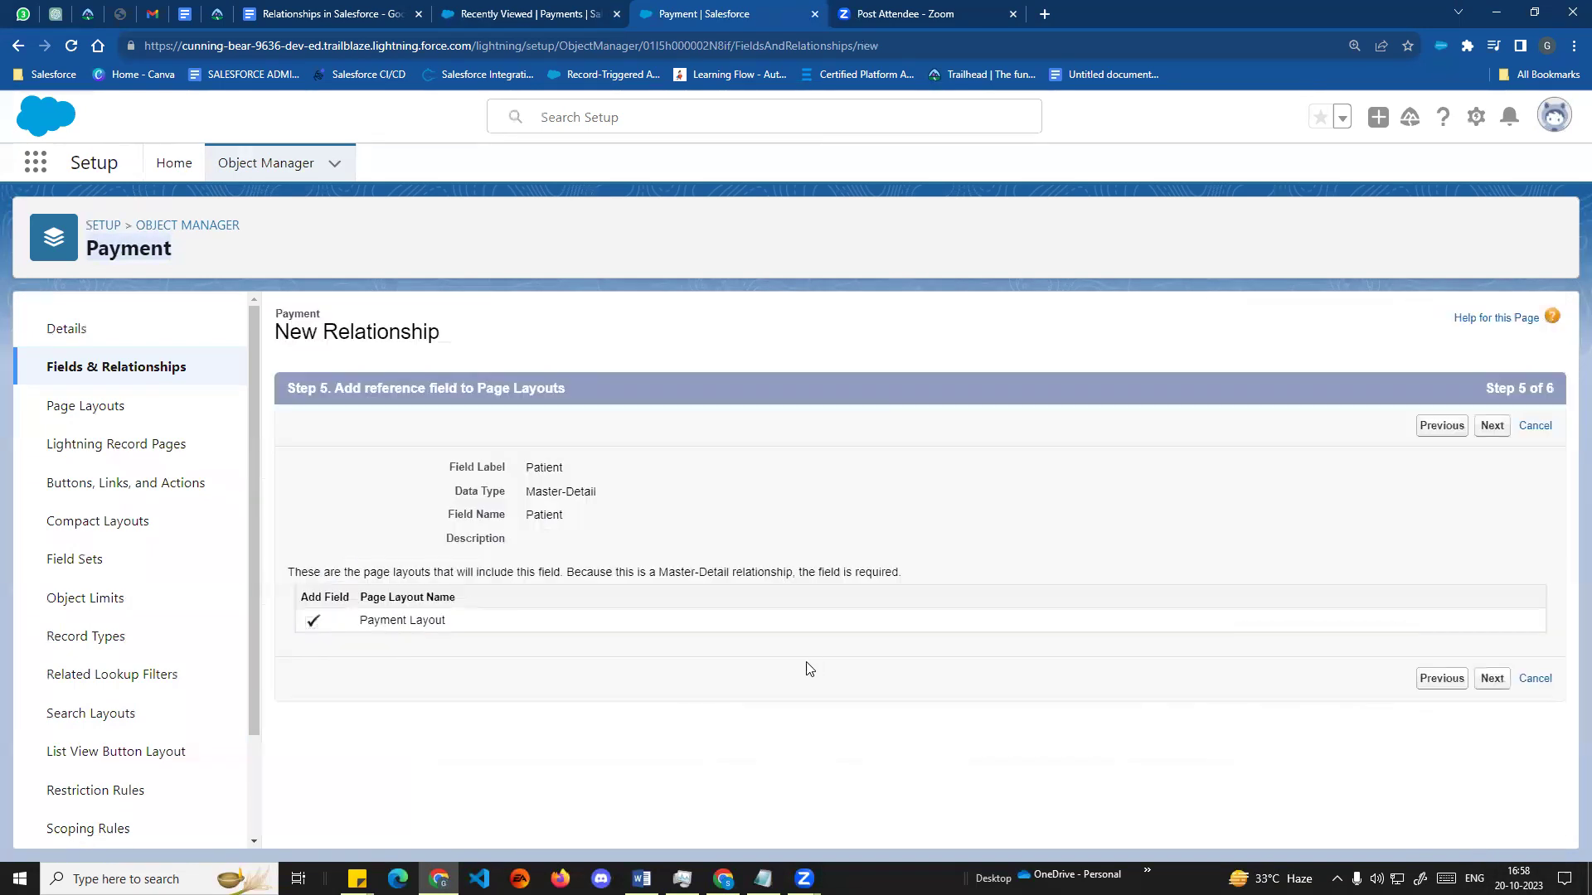
left_click(1485, 682)
left_click(775, 592)
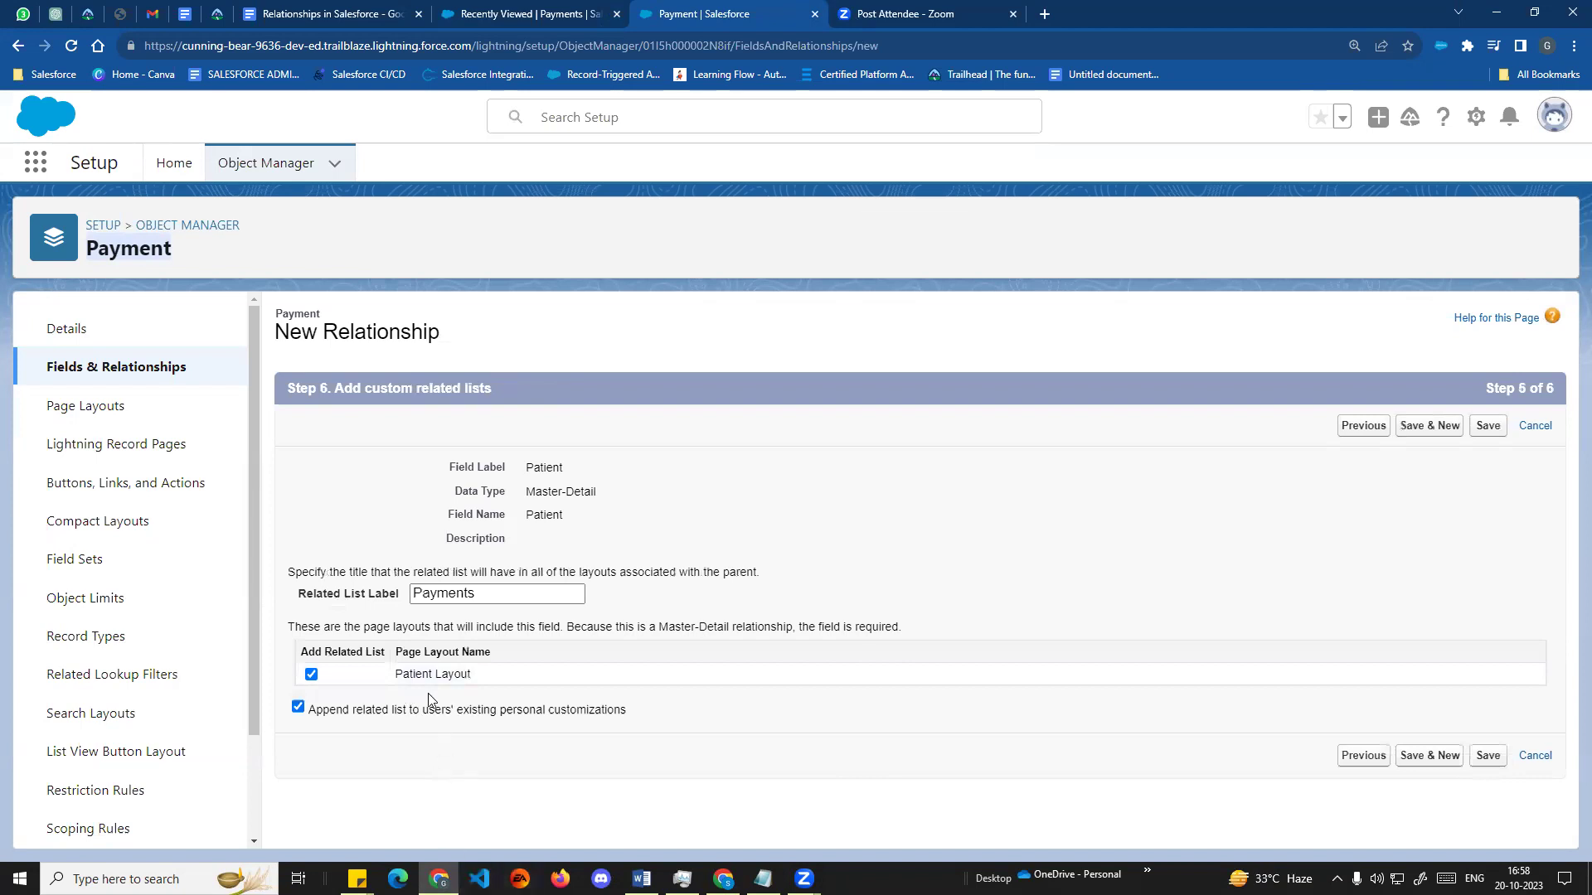
left_click(1484, 758)
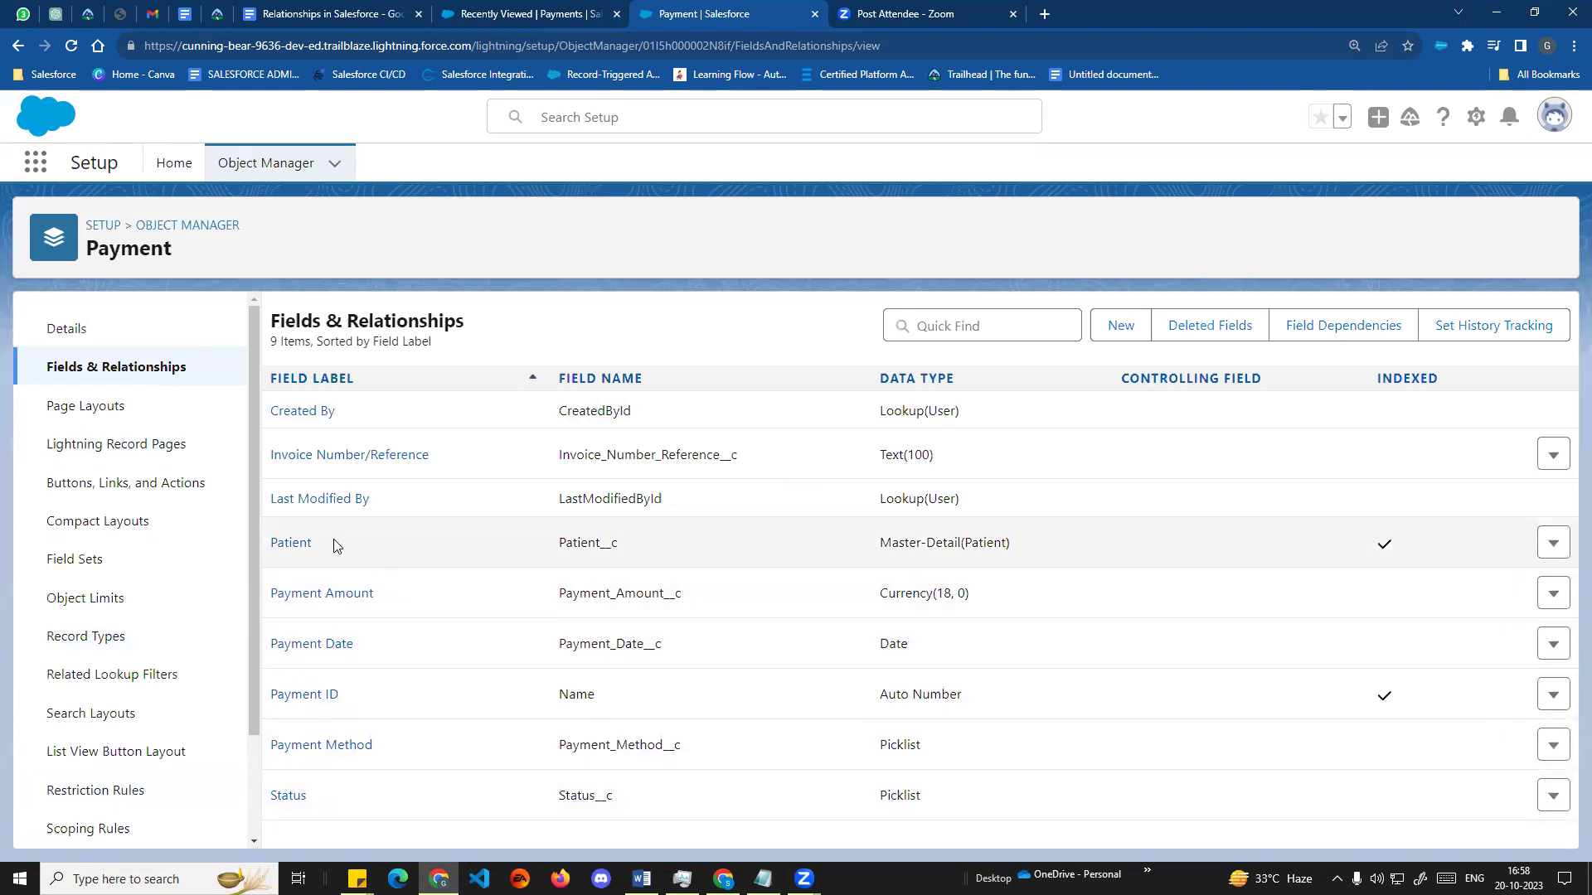
- Check the new Patient field's name and data type in the Payment object's field list
left_click_drag(256, 541, 624, 557)
left_click_drag(877, 543, 1018, 550)
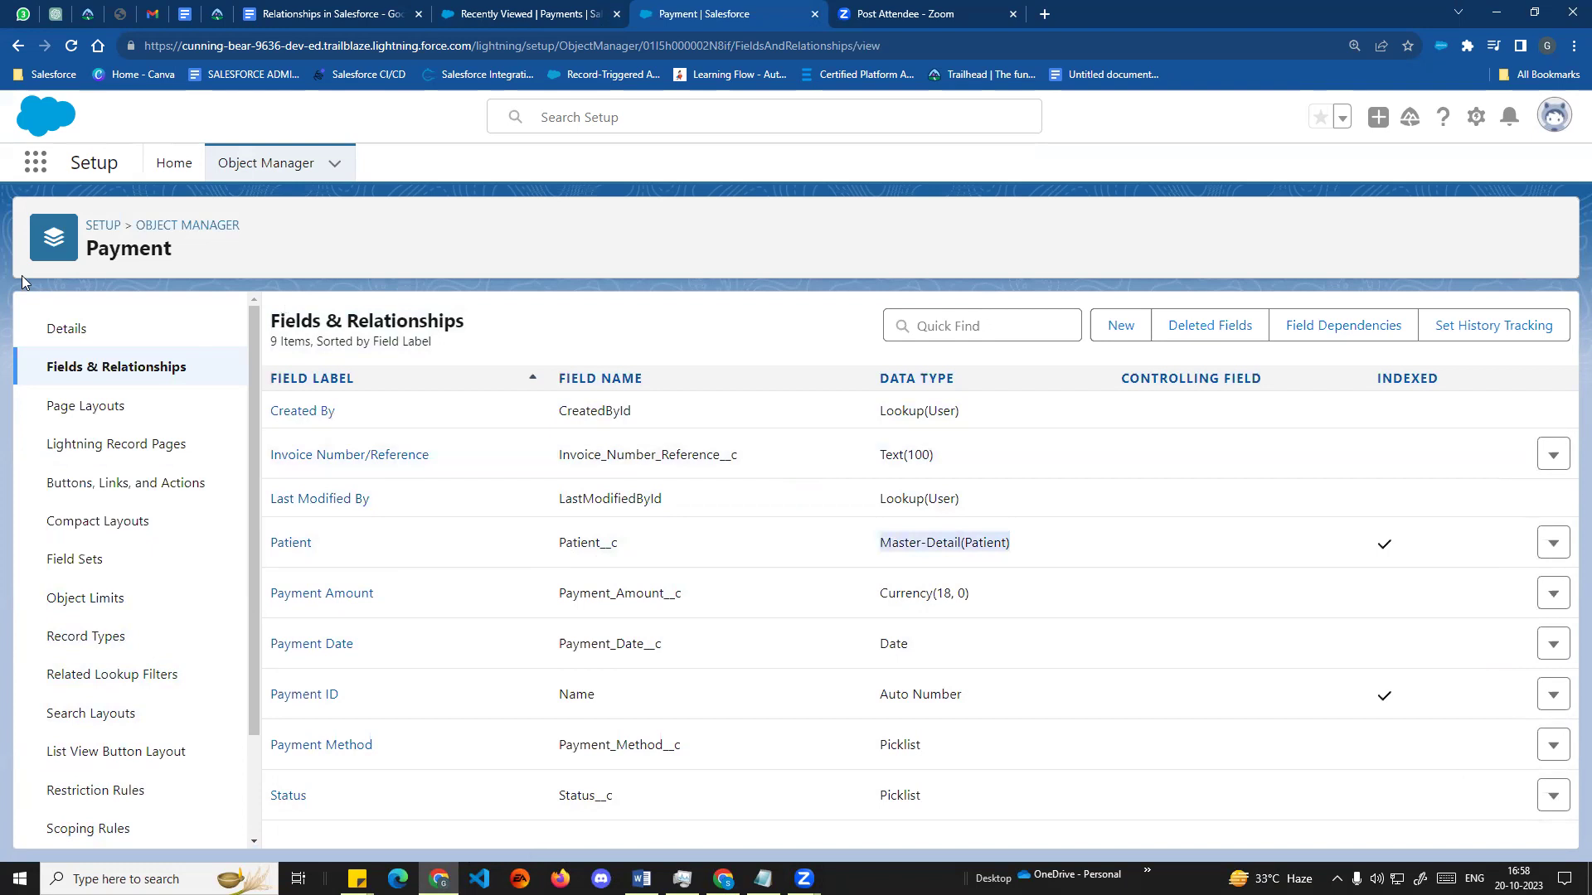
left_click(99, 253)
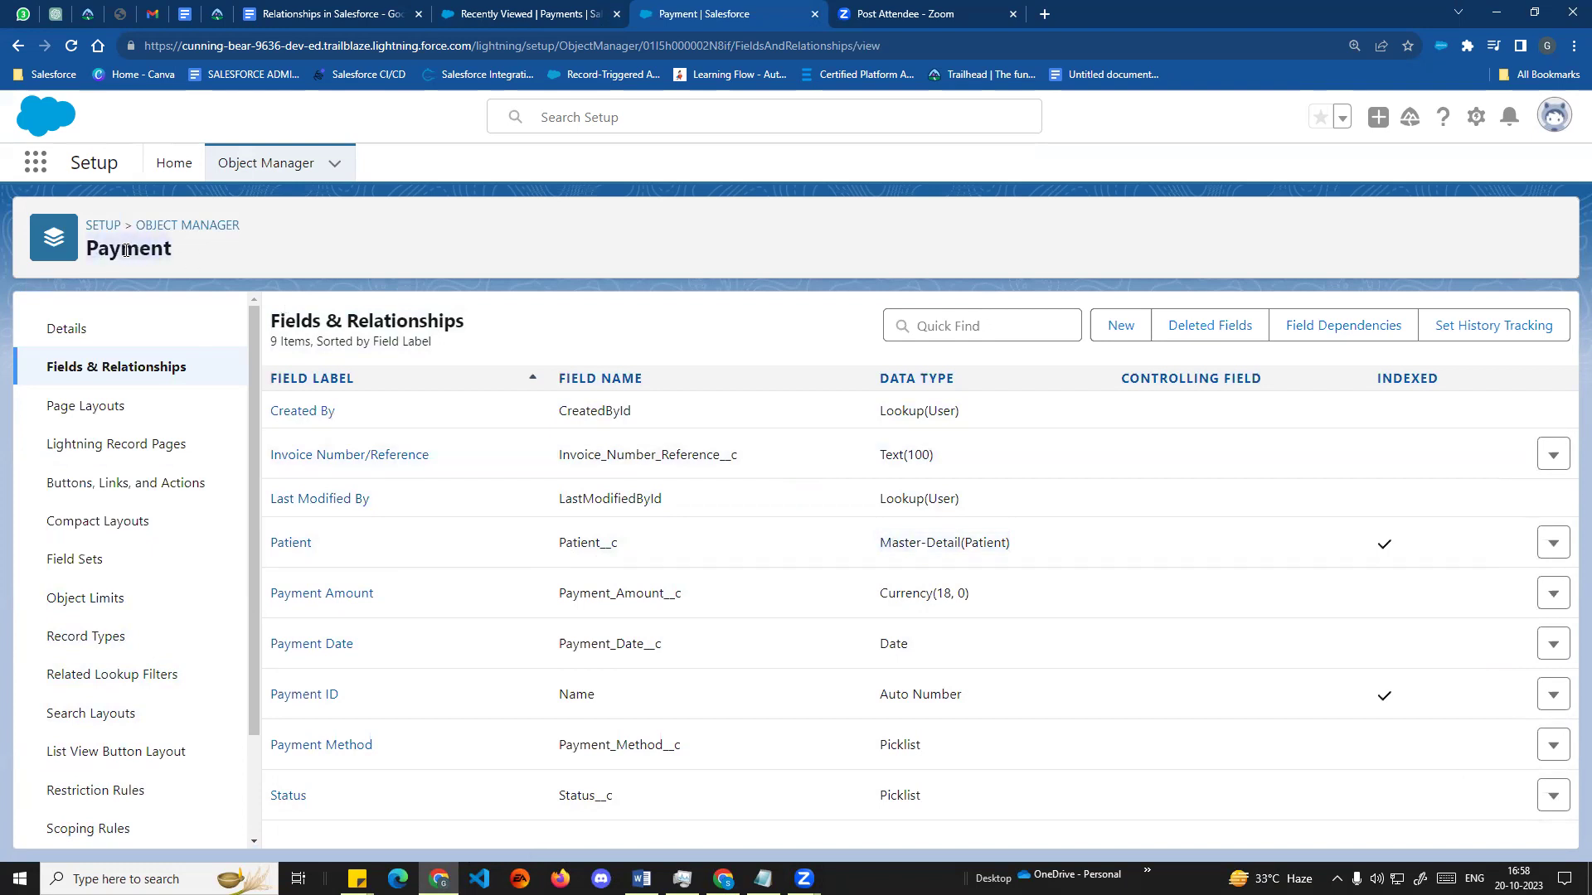
left_click_drag(846, 561, 1056, 548)
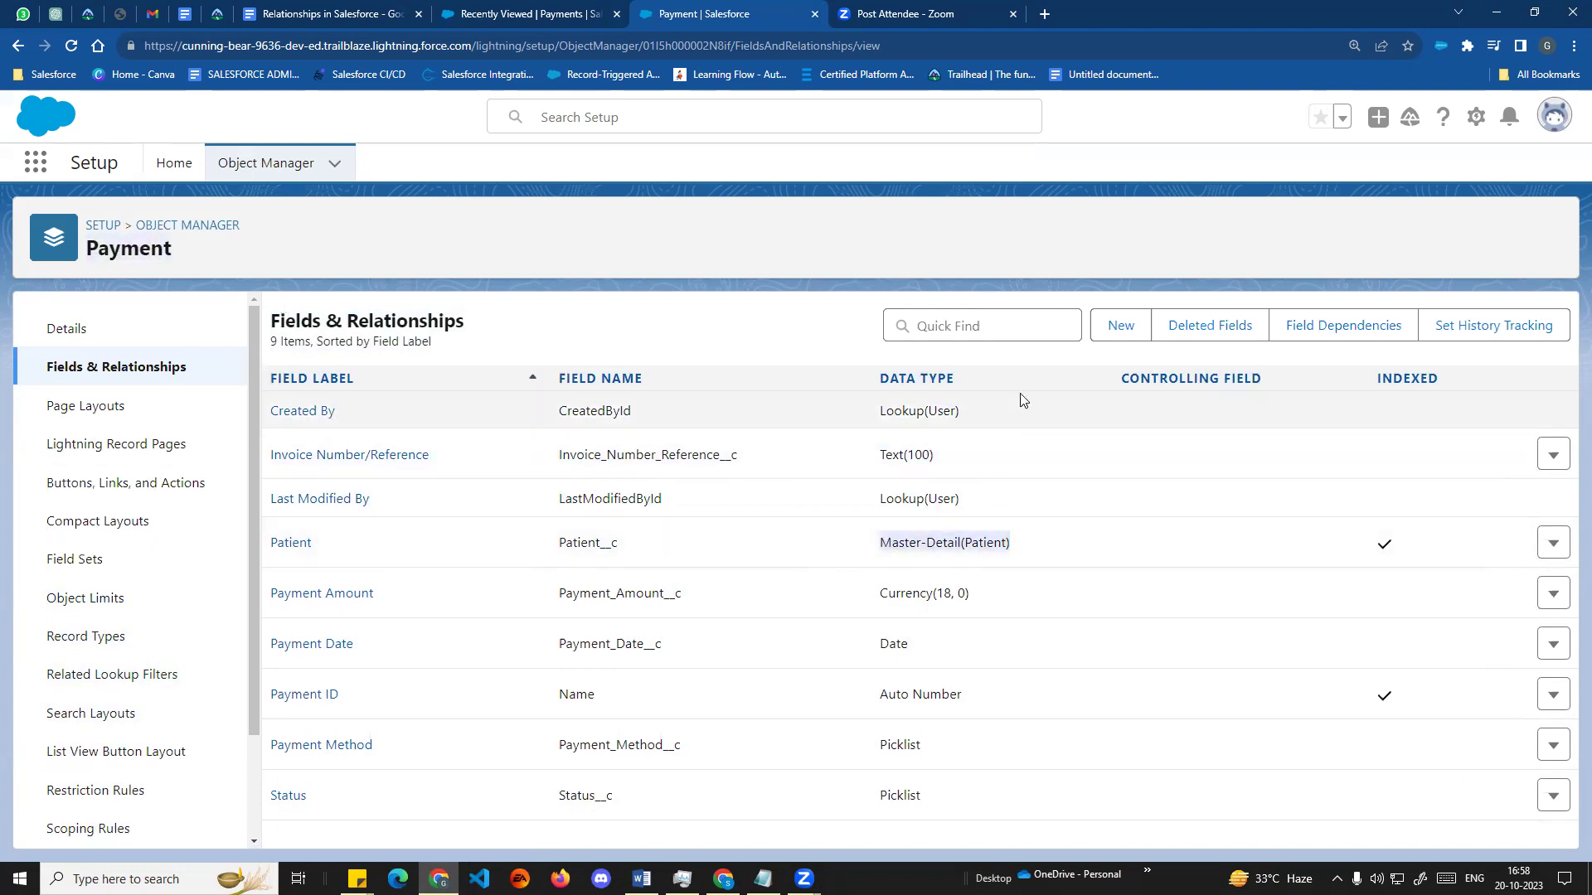
- Return to the Patient DB app's Payments list, change the display density to Compact and refresh the page
left_click(530, 13)
left_click(470, 163)
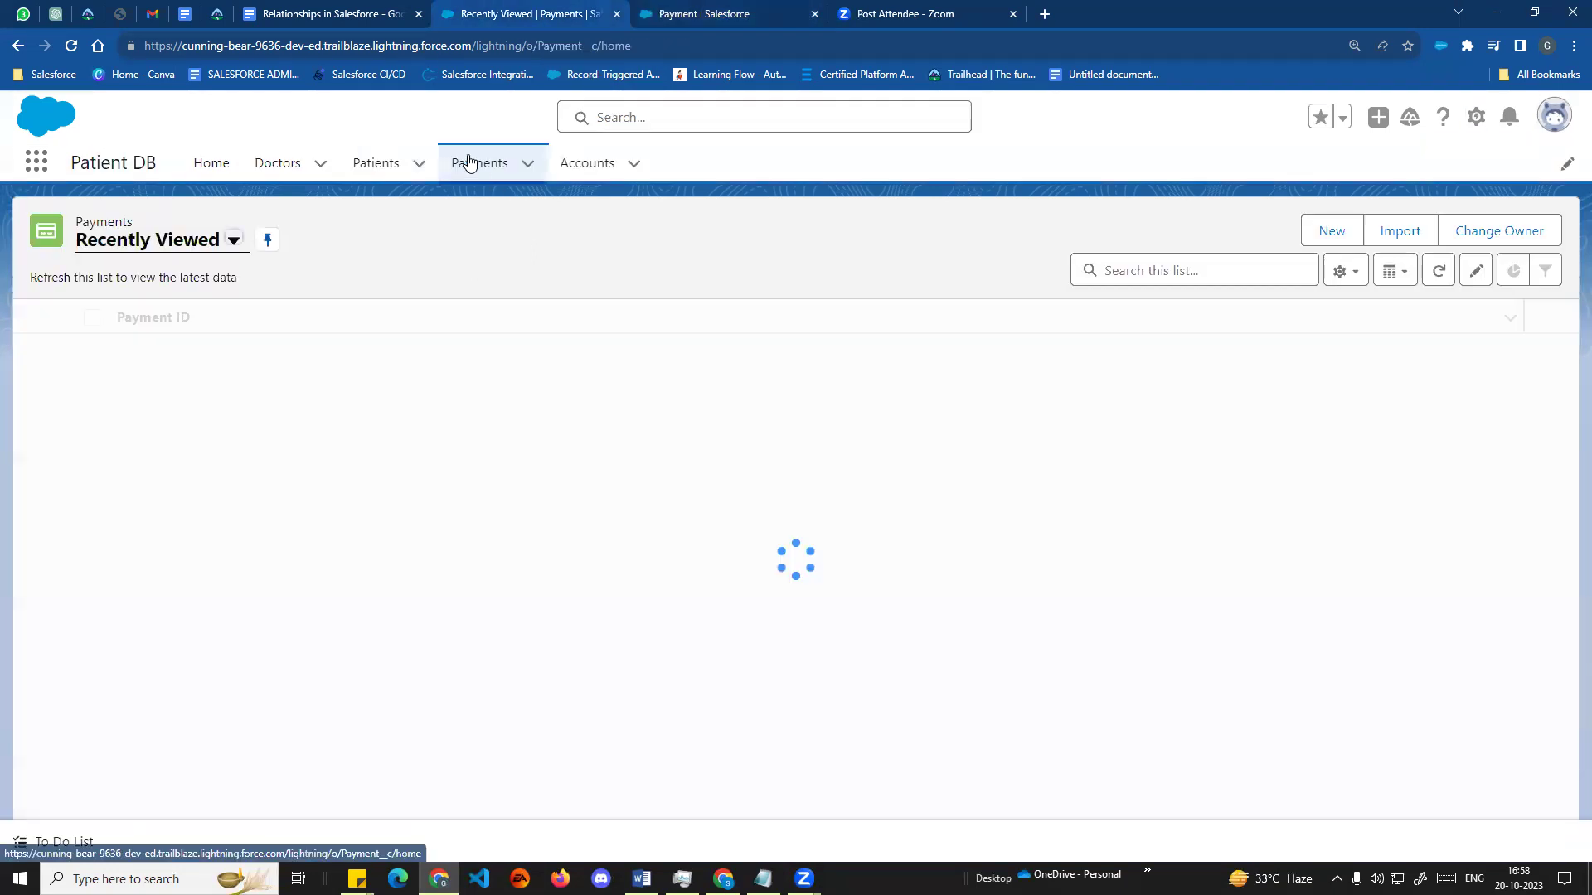
left_click(1553, 114)
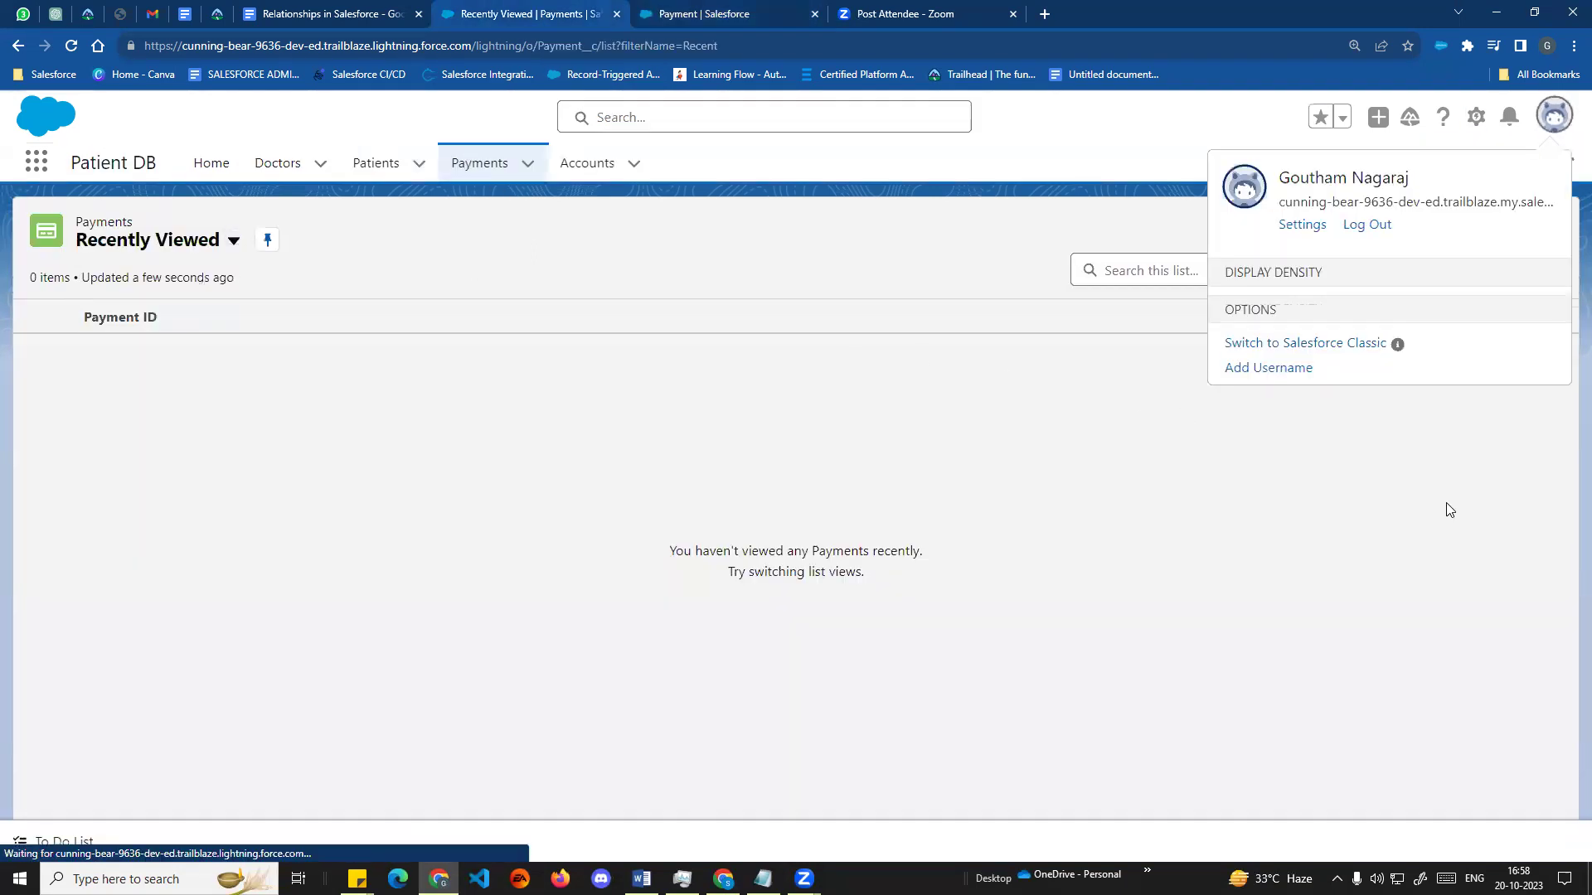
left_click(1298, 656)
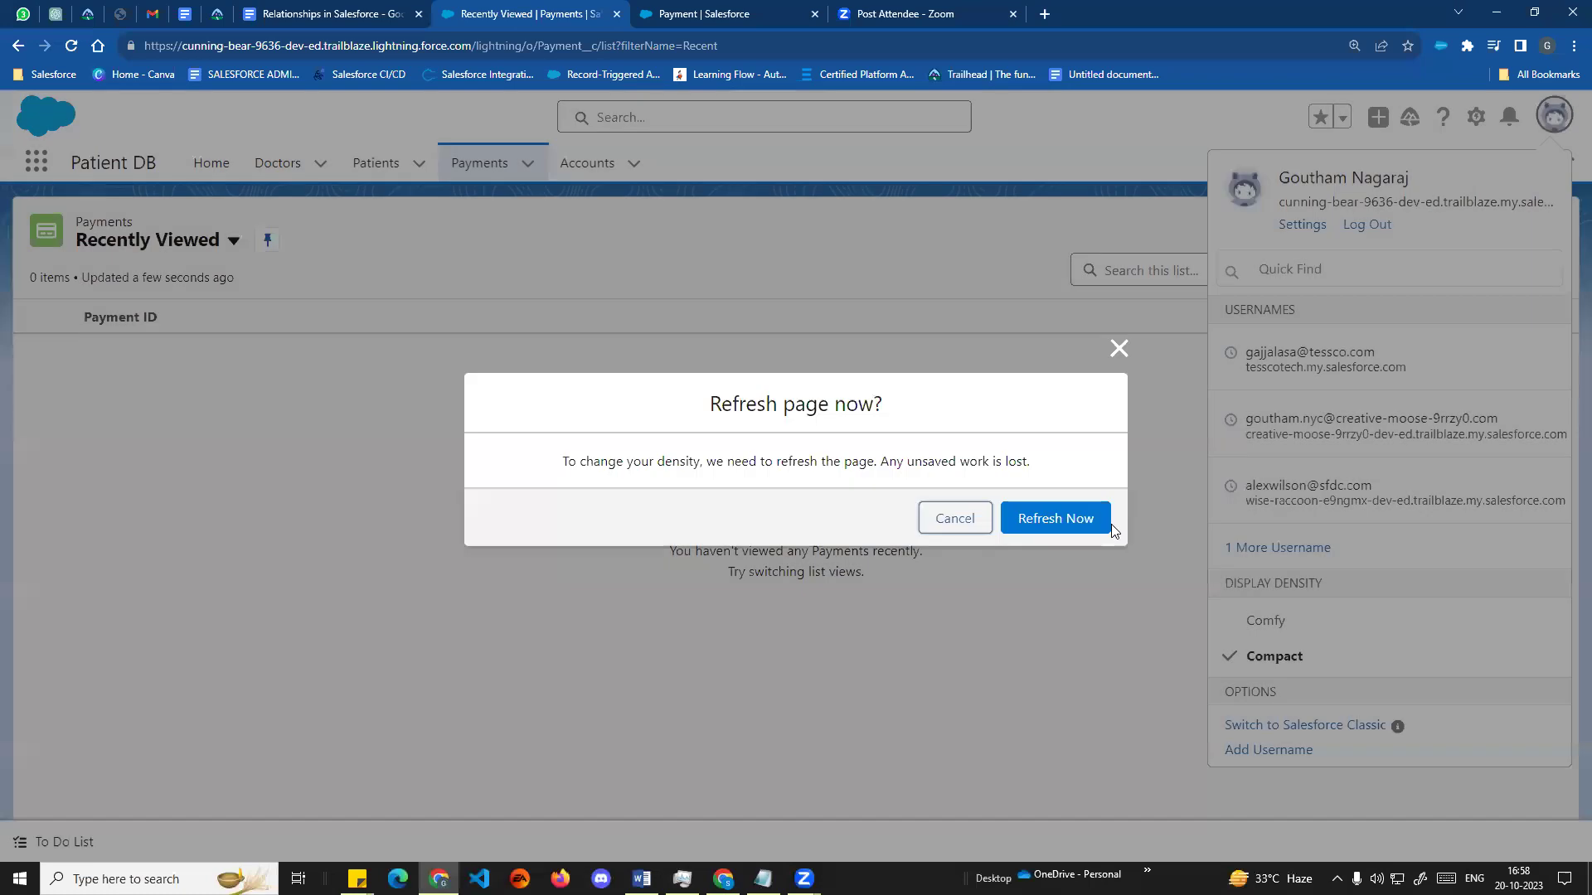
left_click(1069, 533)
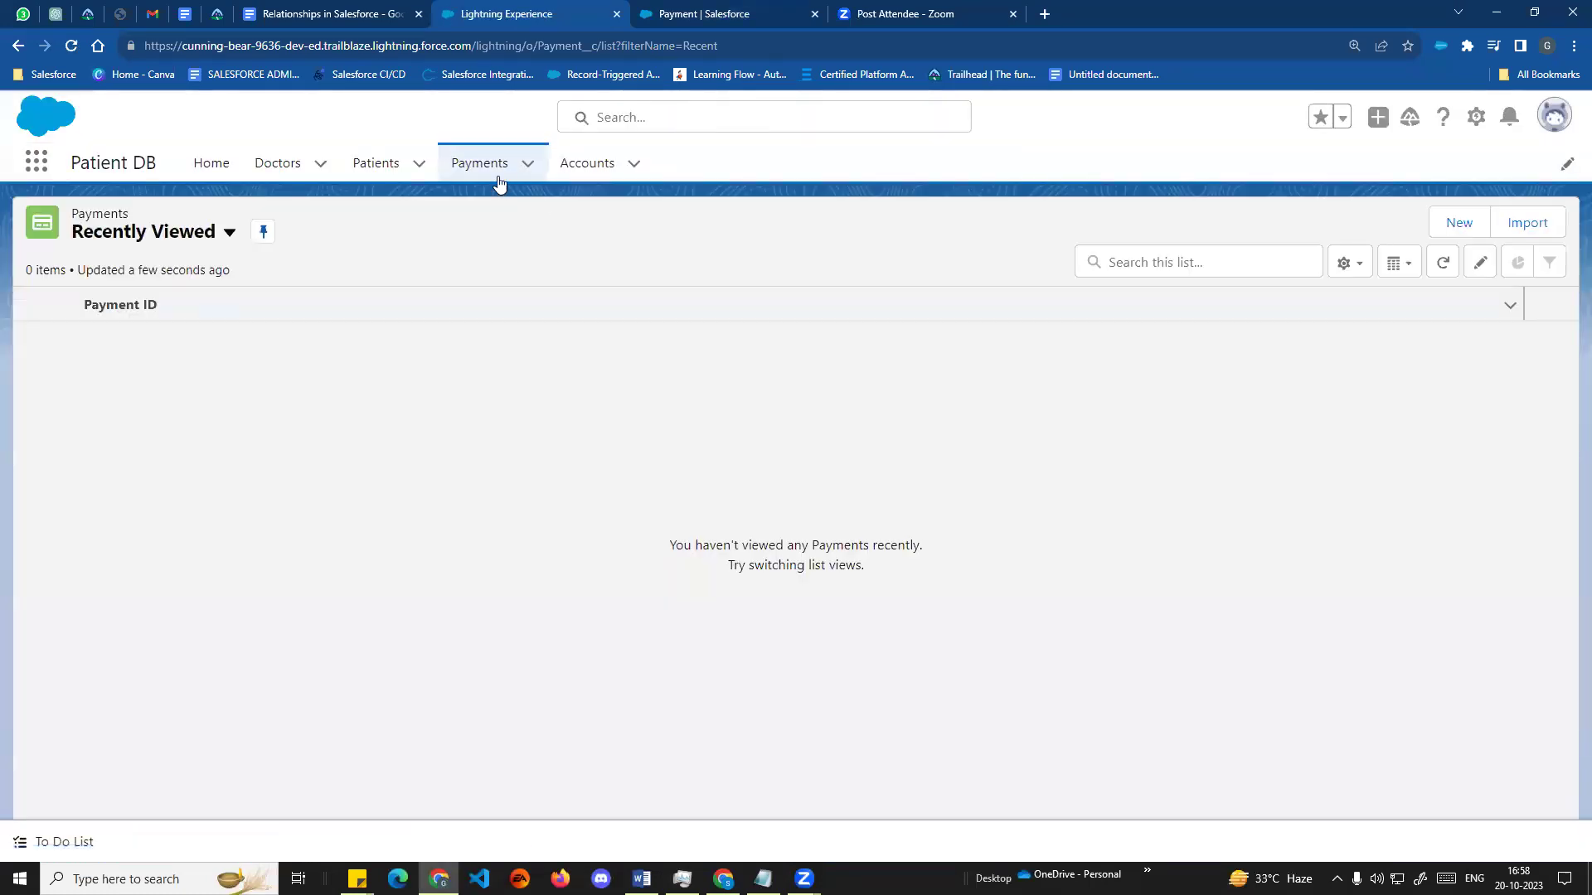
- Start a new Payment record, check its required Patient field, and set the Payment Date to 04/10/2023
left_click(1458, 224)
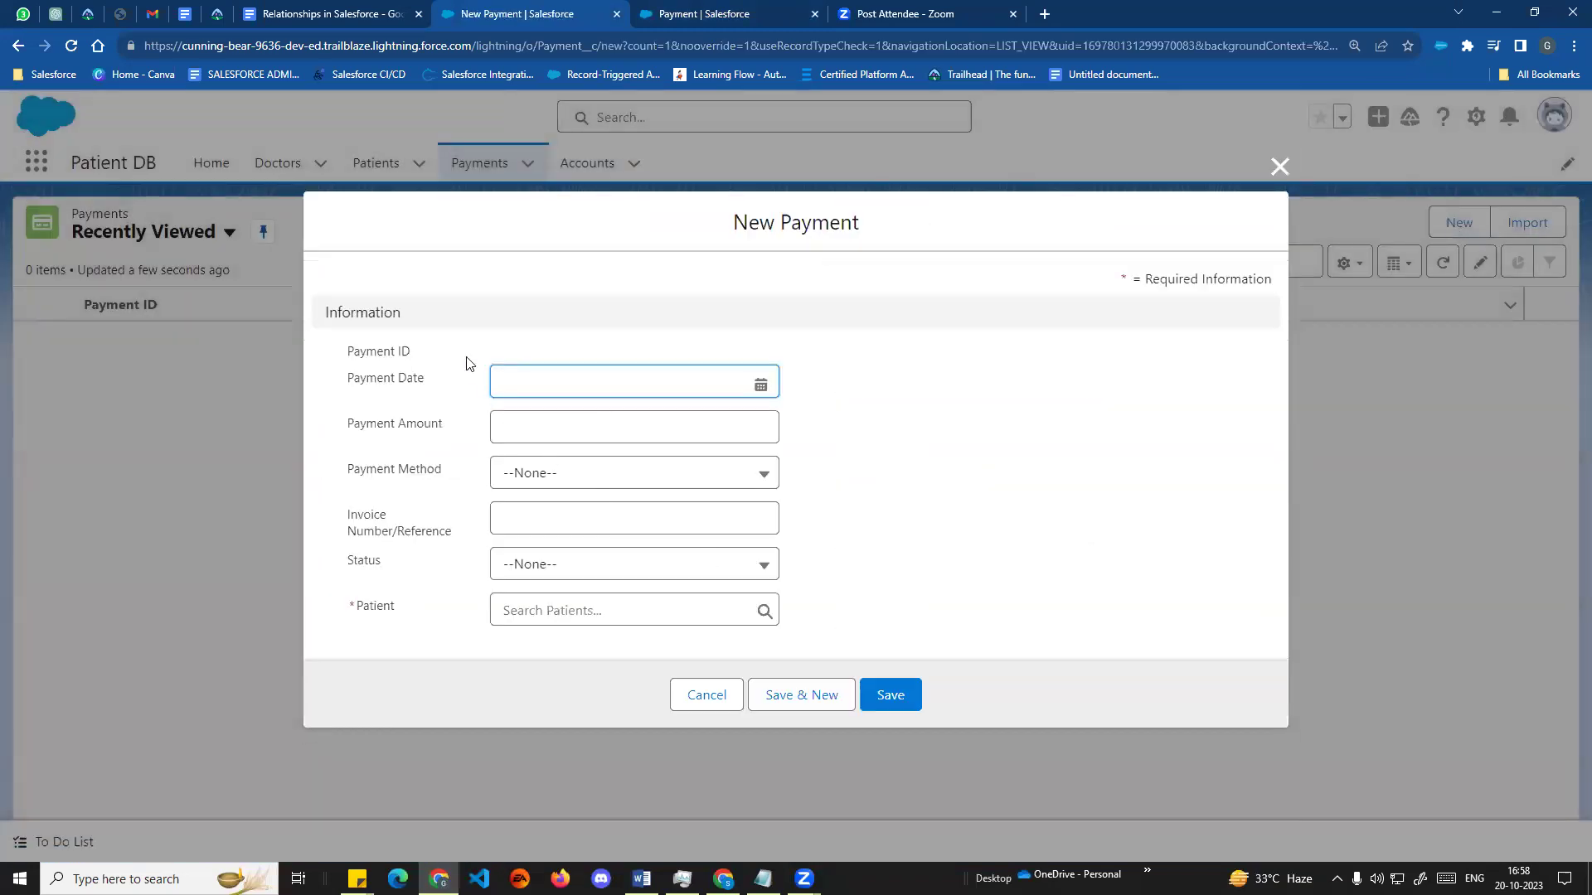
left_click_drag(401, 612, 372, 615)
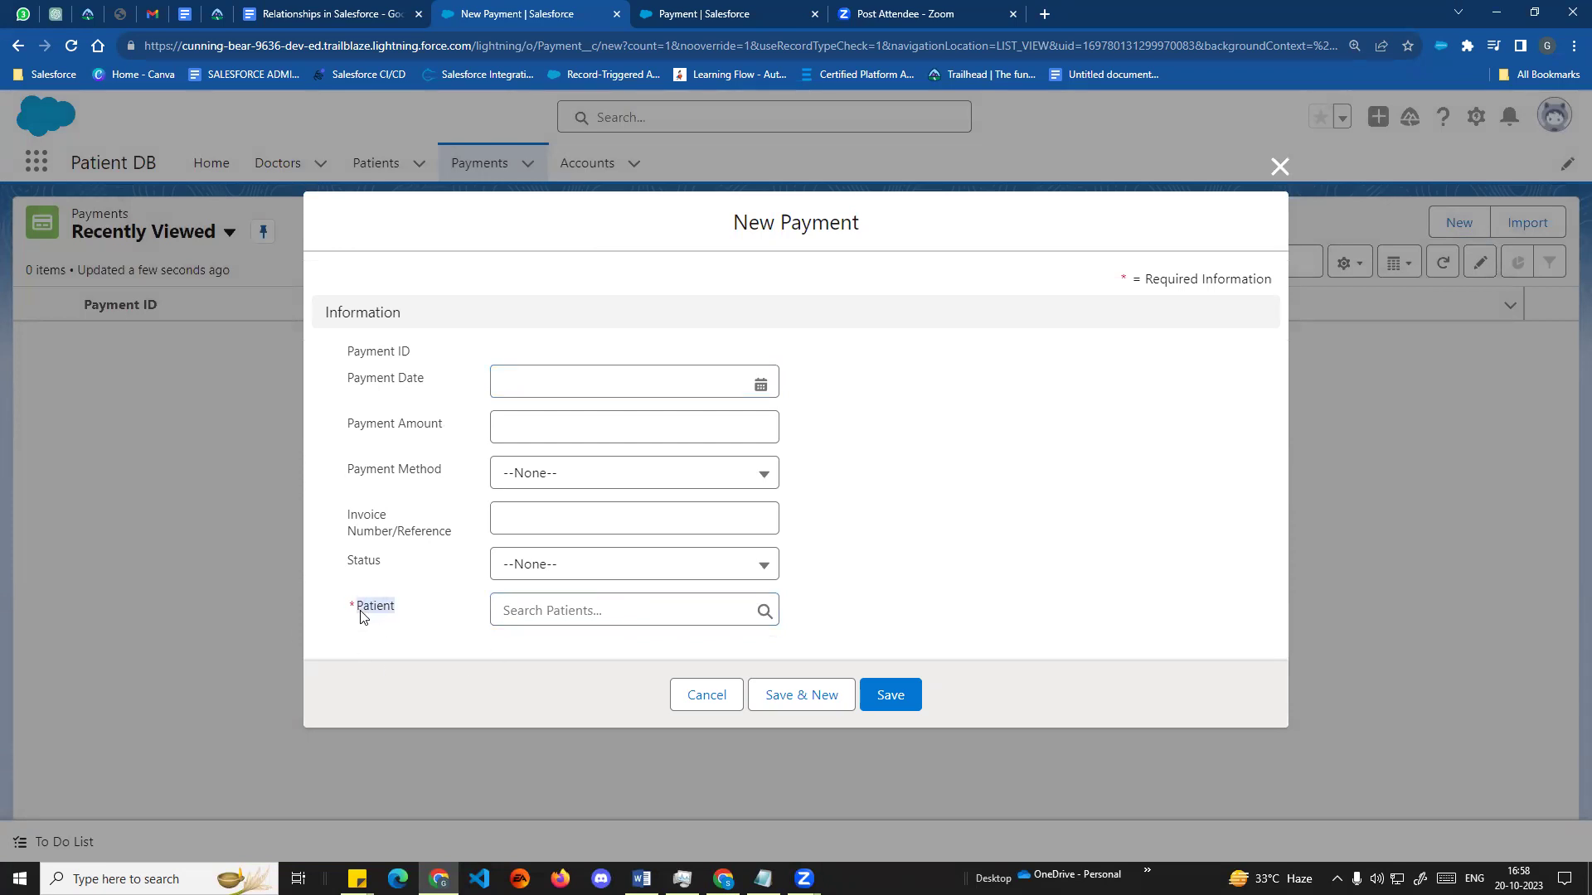
left_click(768, 389)
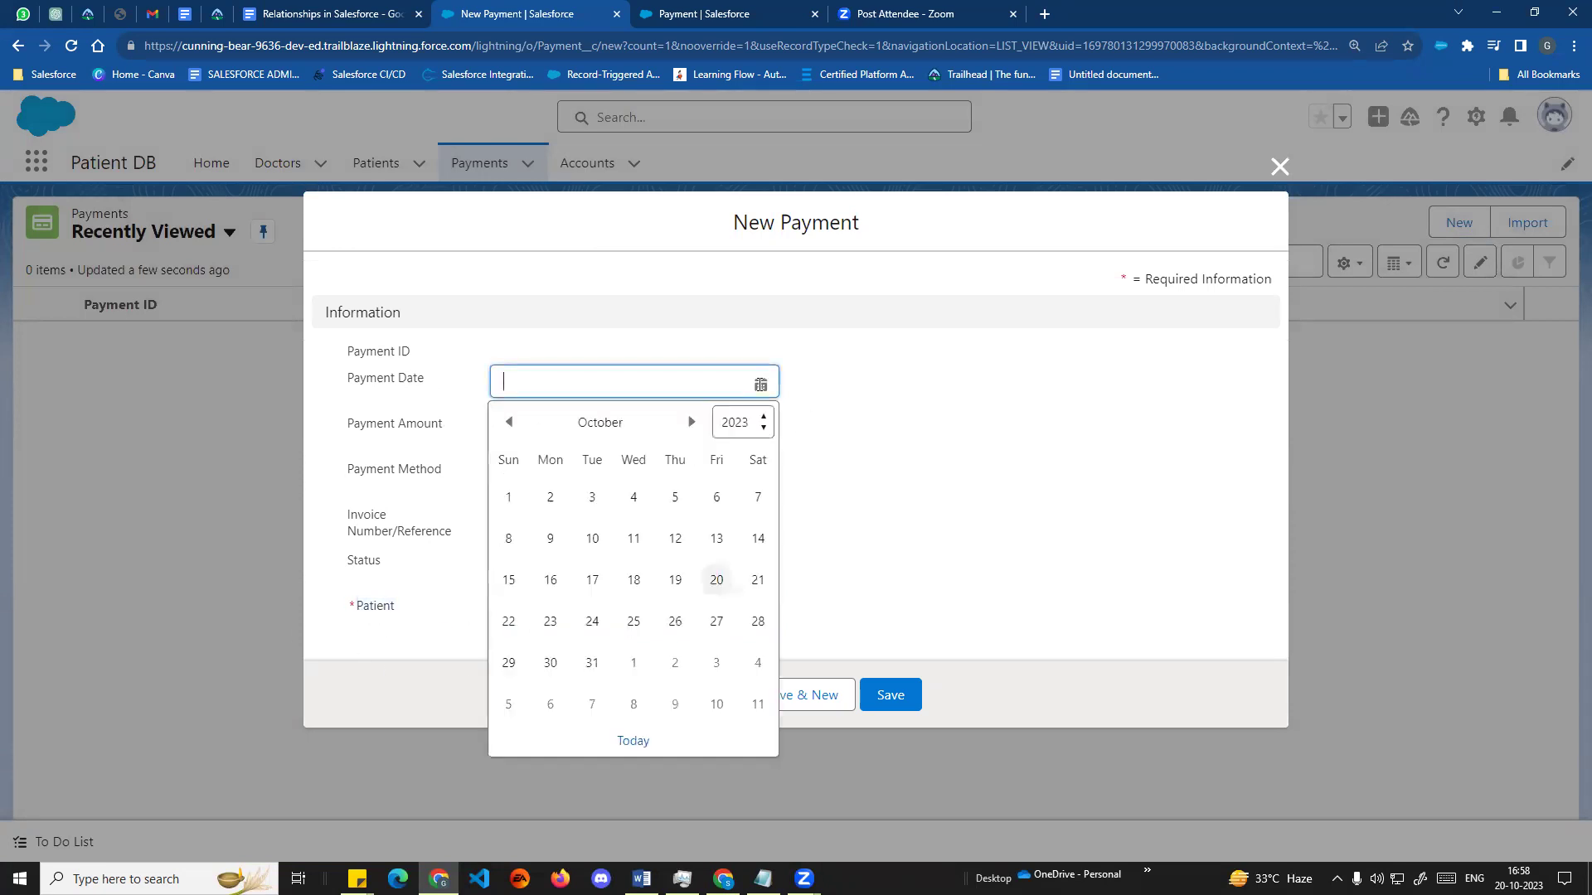
left_click(715, 622)
left_click(760, 396)
left_click(638, 516)
- Set the Payment Amount to 5,000, Payment Method to Bank Transfer and Status to Pending, and enter the invoice reference number
left_click(566, 448)
type("5")
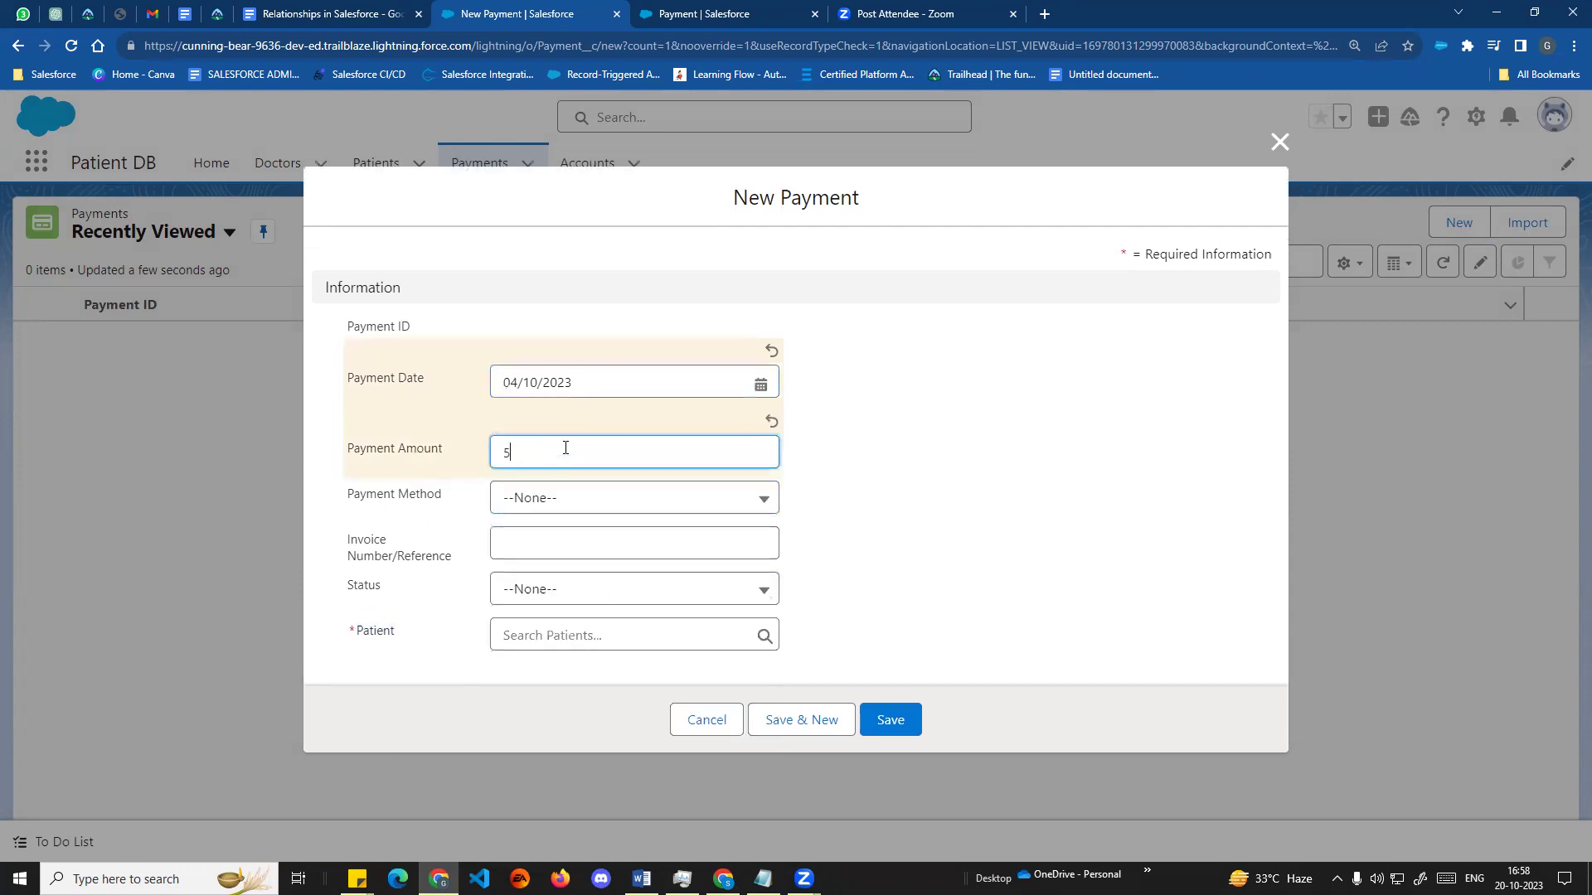
left_click(551, 508)
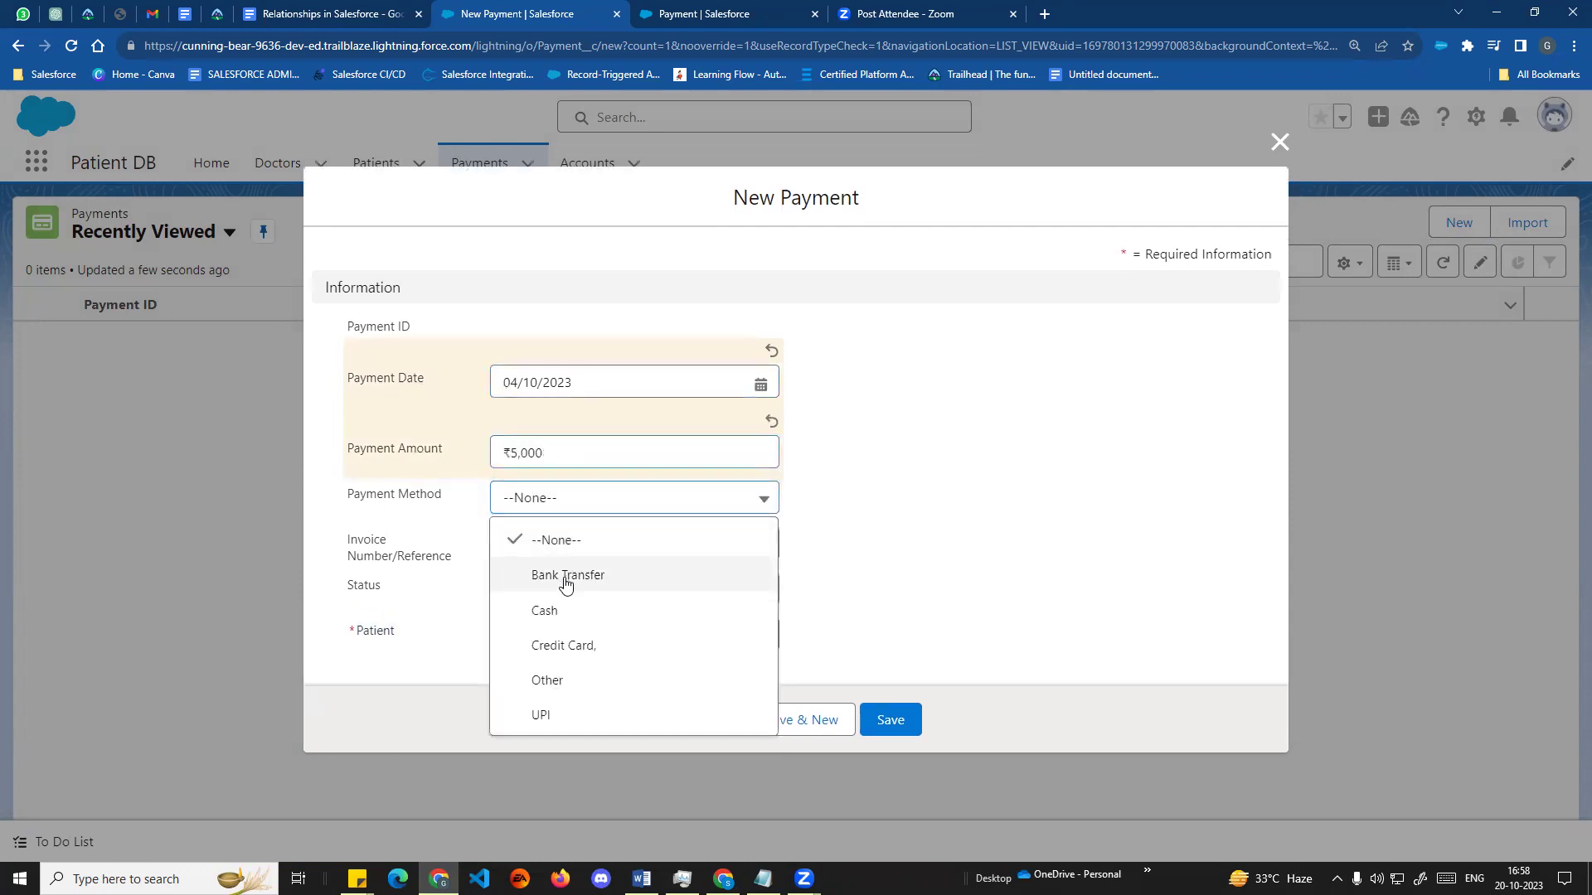
left_click(565, 579)
left_click(572, 562)
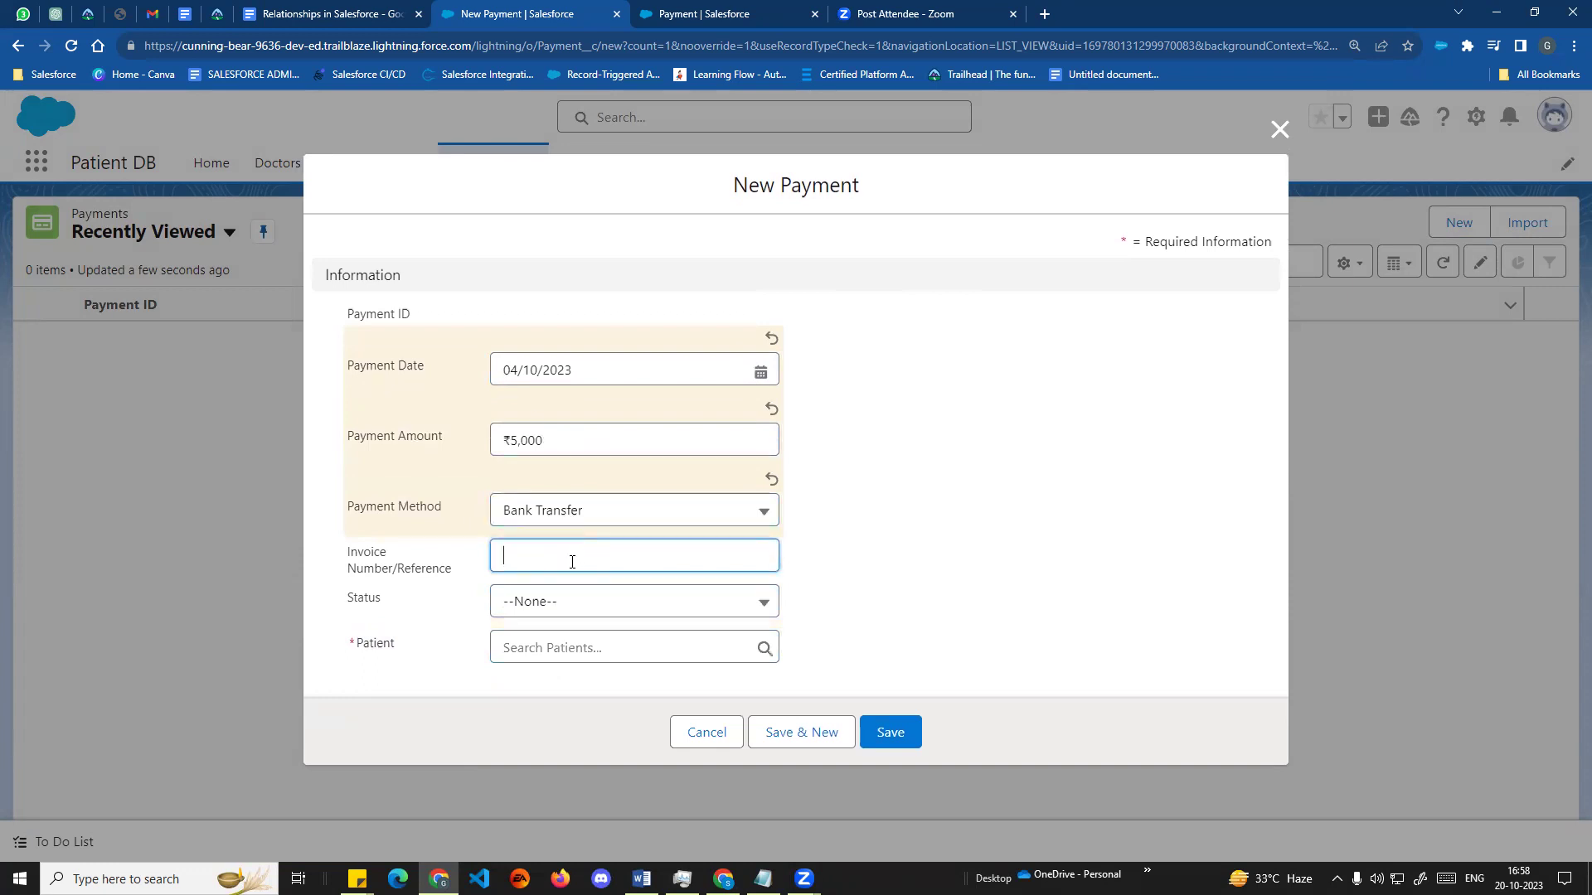
type("INR12341245")
left_click(668, 614)
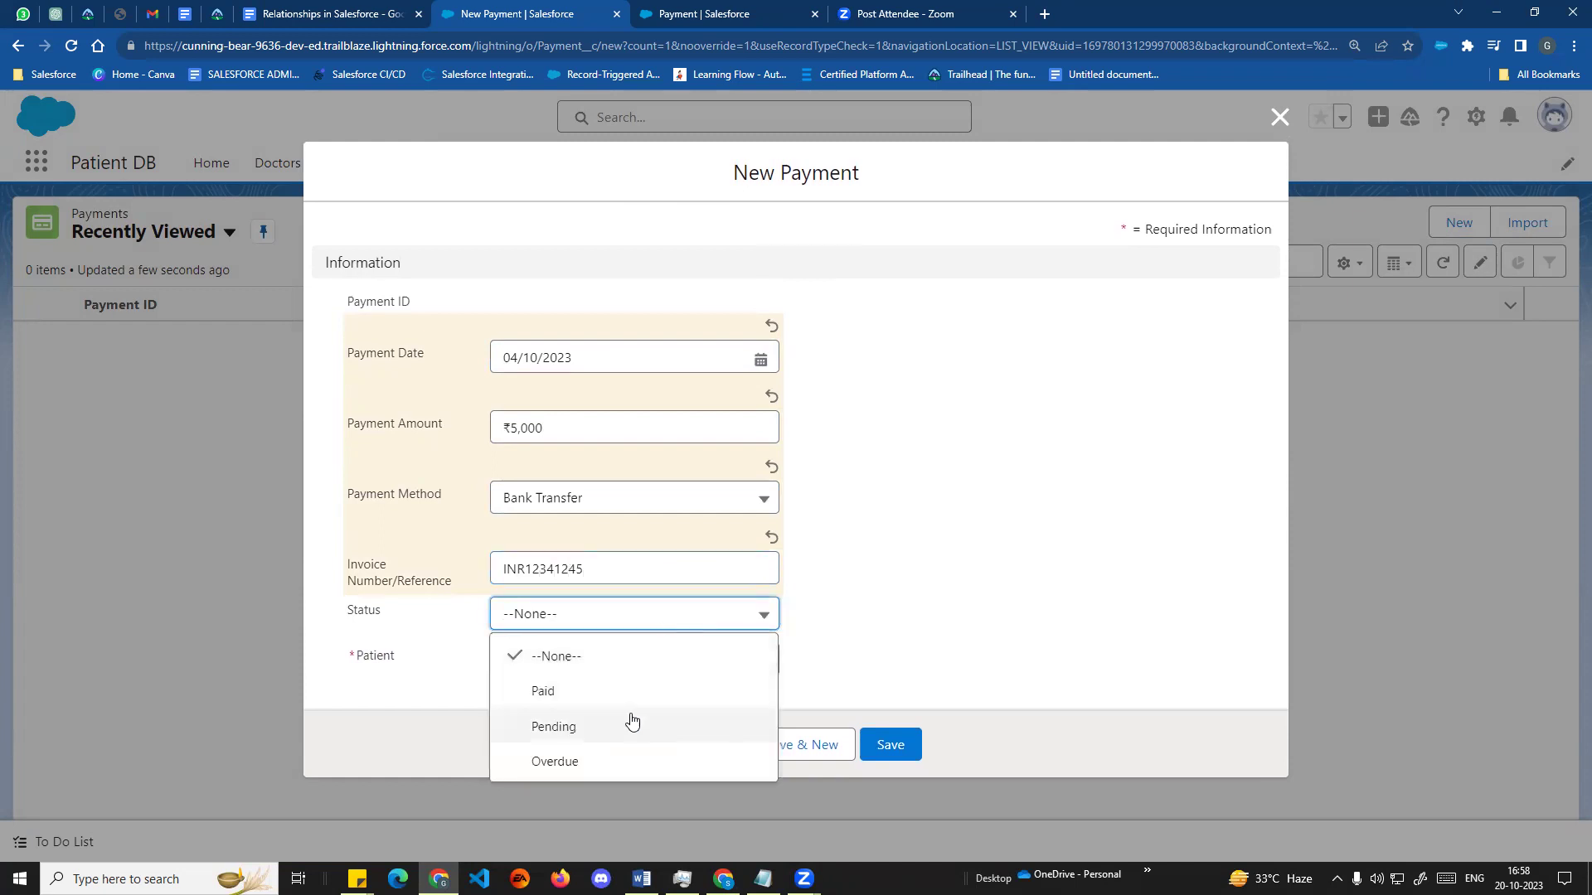
left_click(632, 718)
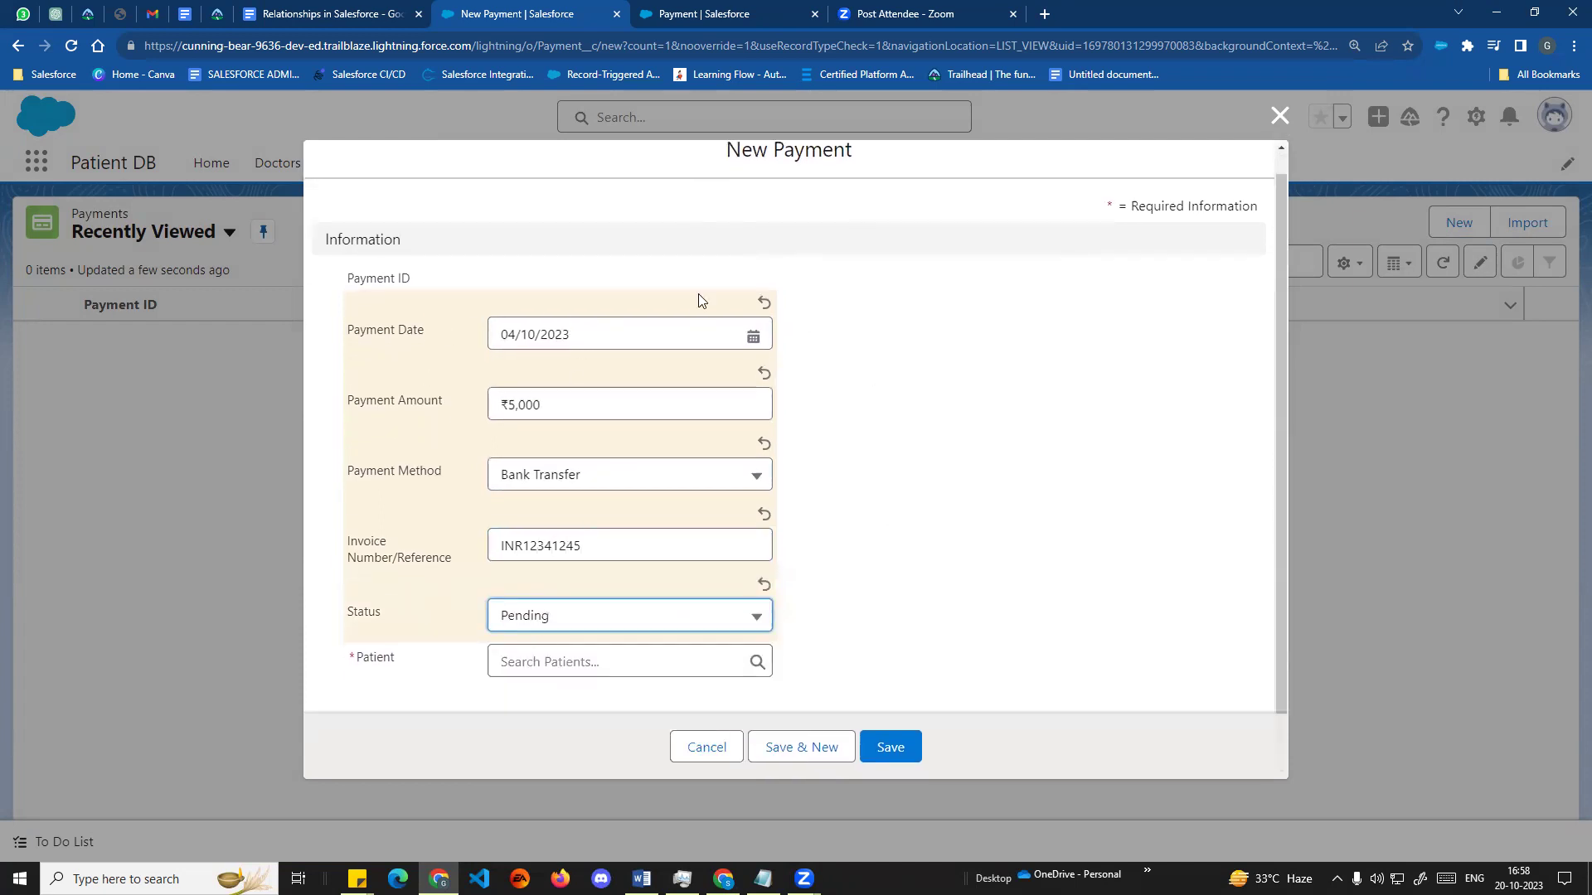
- Try to save the new payment with the required Patient field left empty, and dismiss the error message
left_click_drag(726, 160, 885, 166)
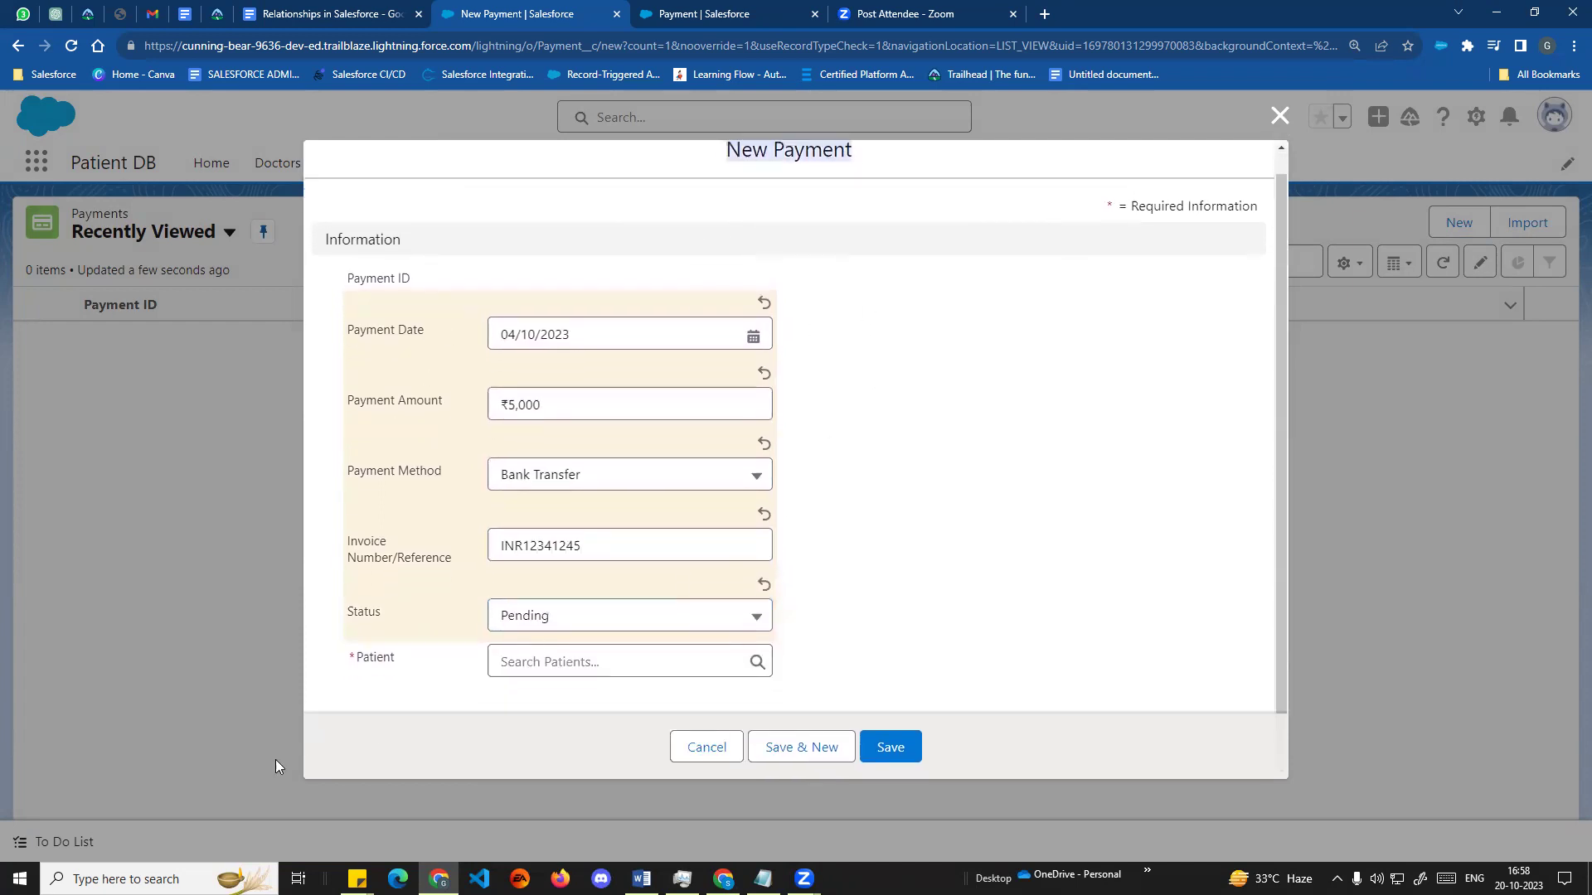
left_click(396, 672)
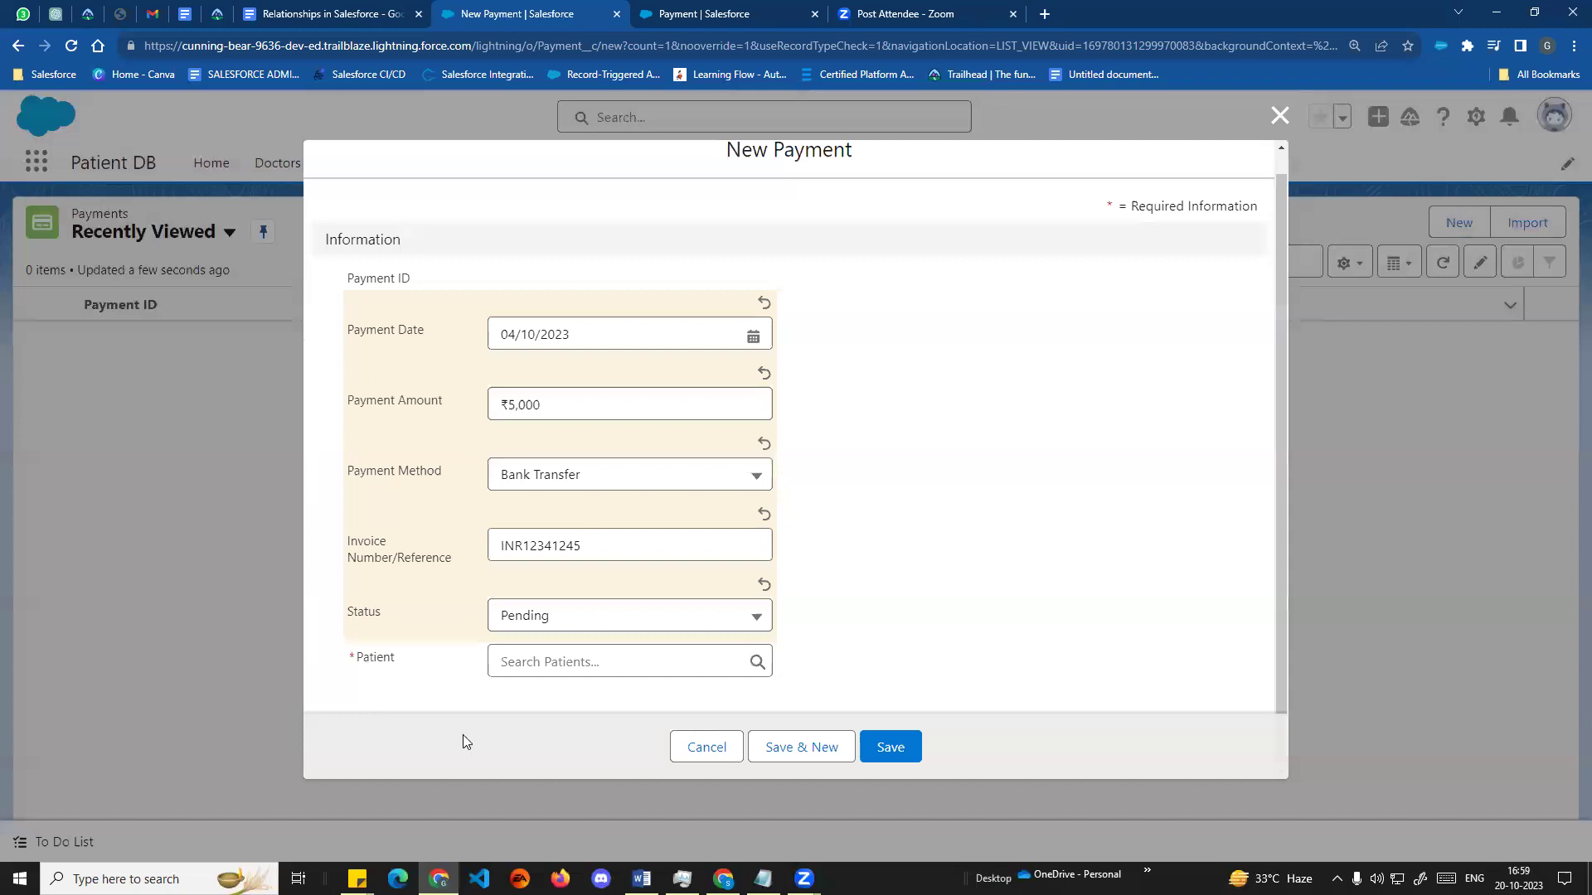
left_click(905, 759)
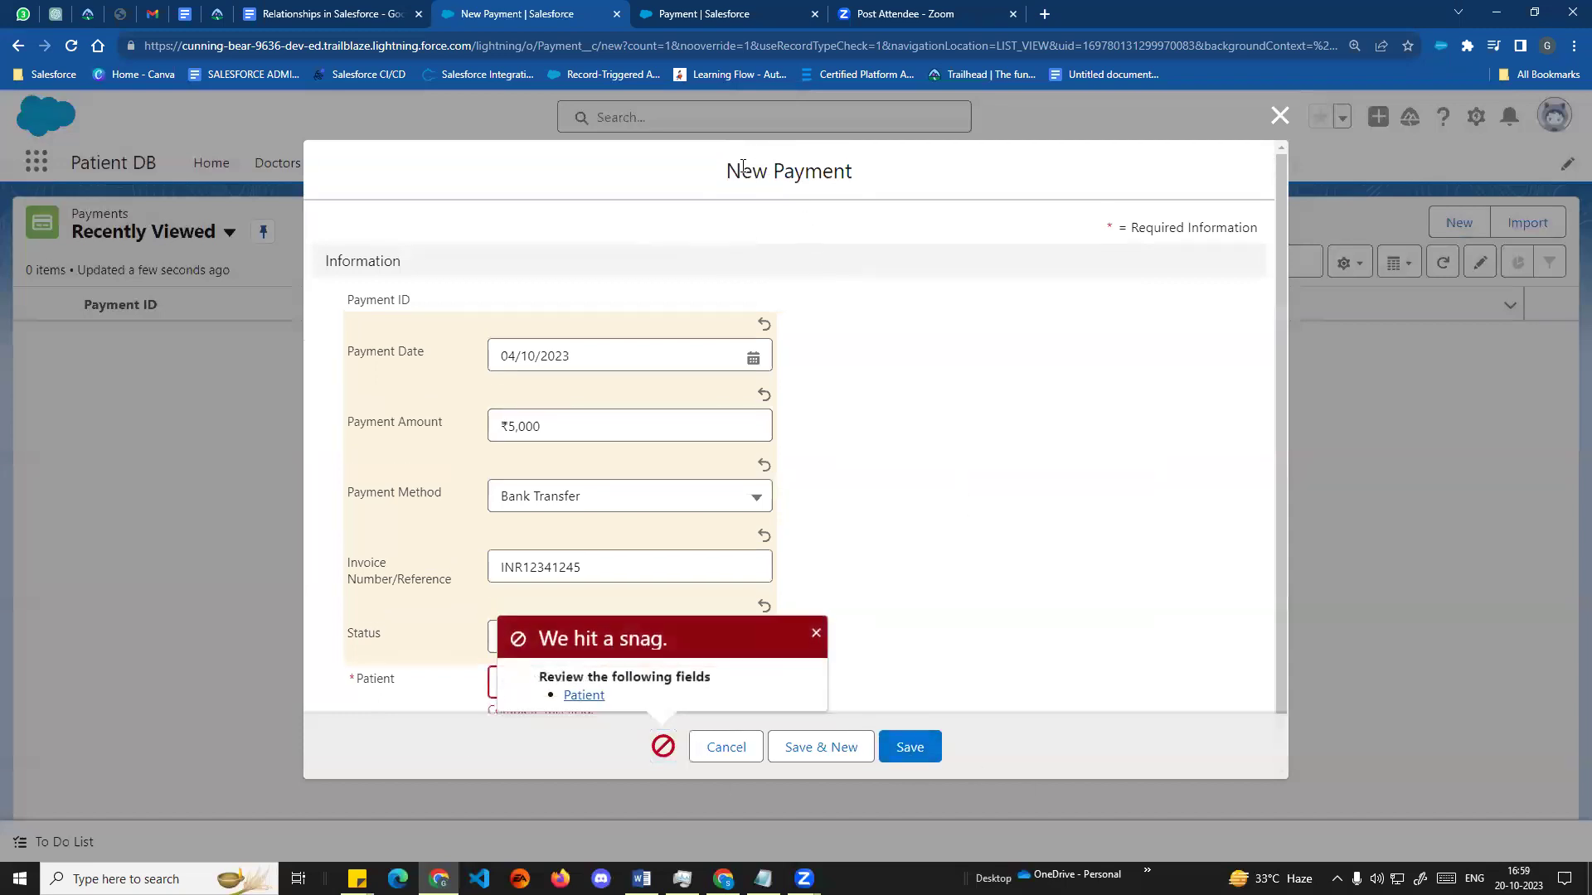
left_click_drag(849, 172, 852, 173)
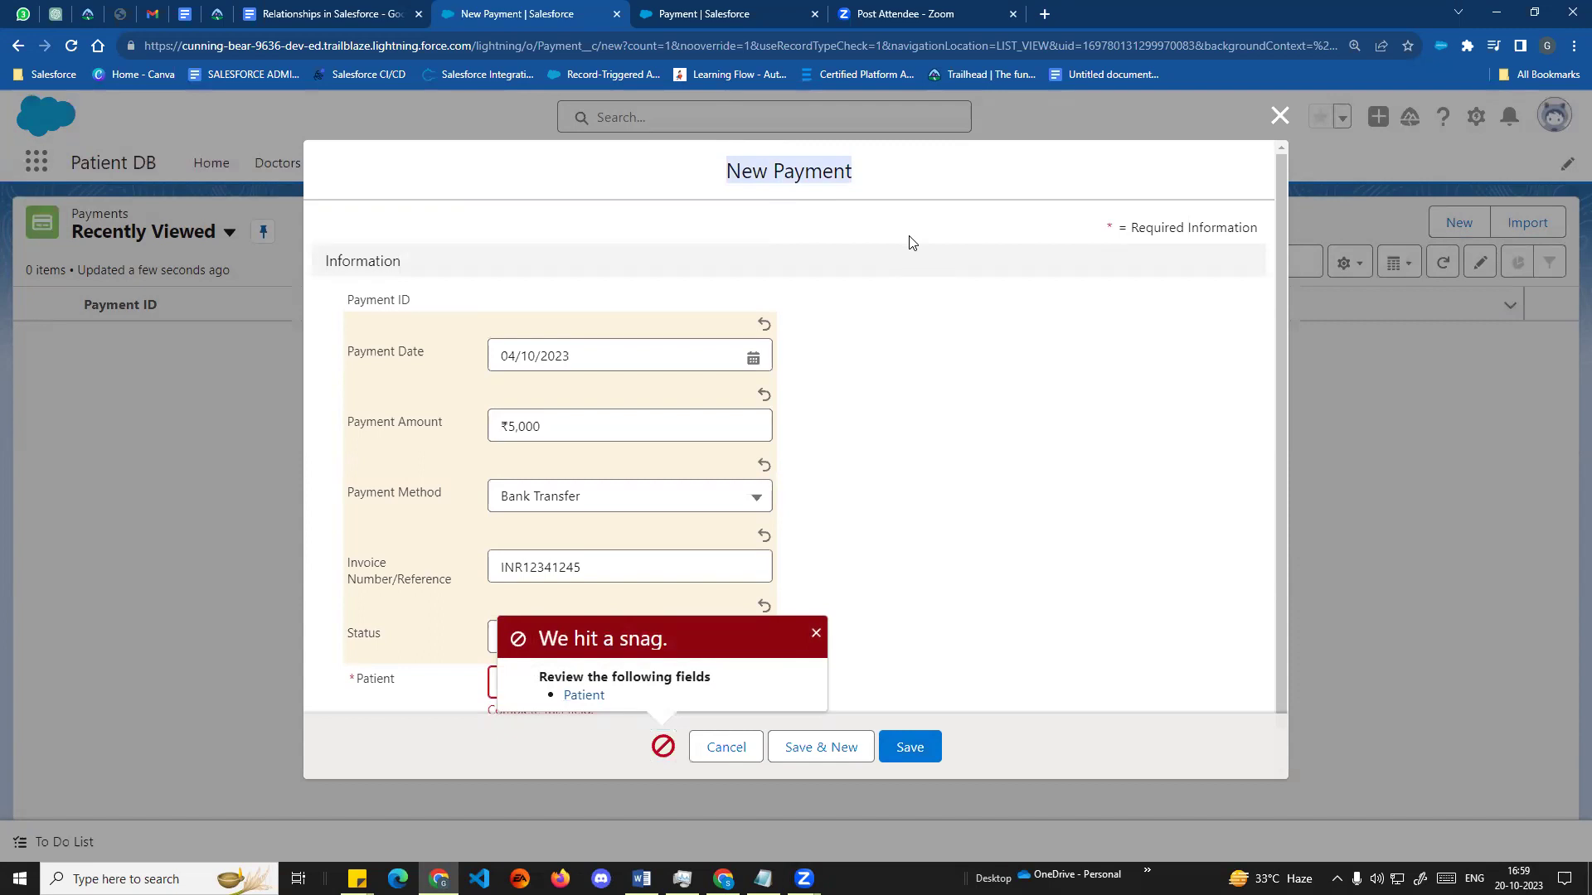
left_click(816, 634)
- Choose the first recent patient in the Patient field, save the payment, and check the Patient link on the record
left_click(537, 684)
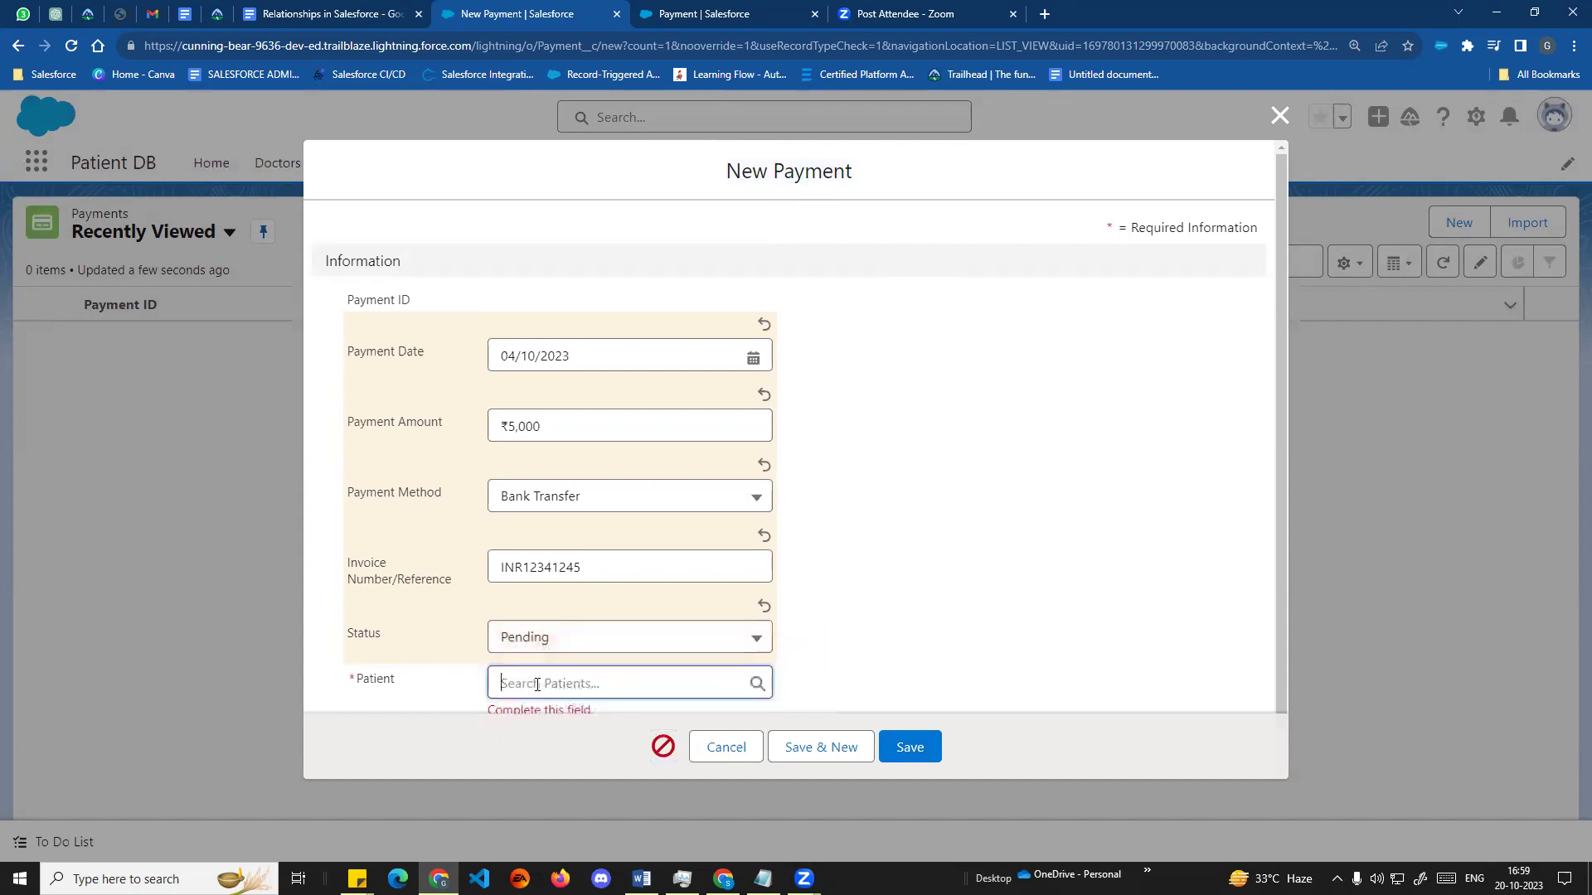
left_click(557, 757)
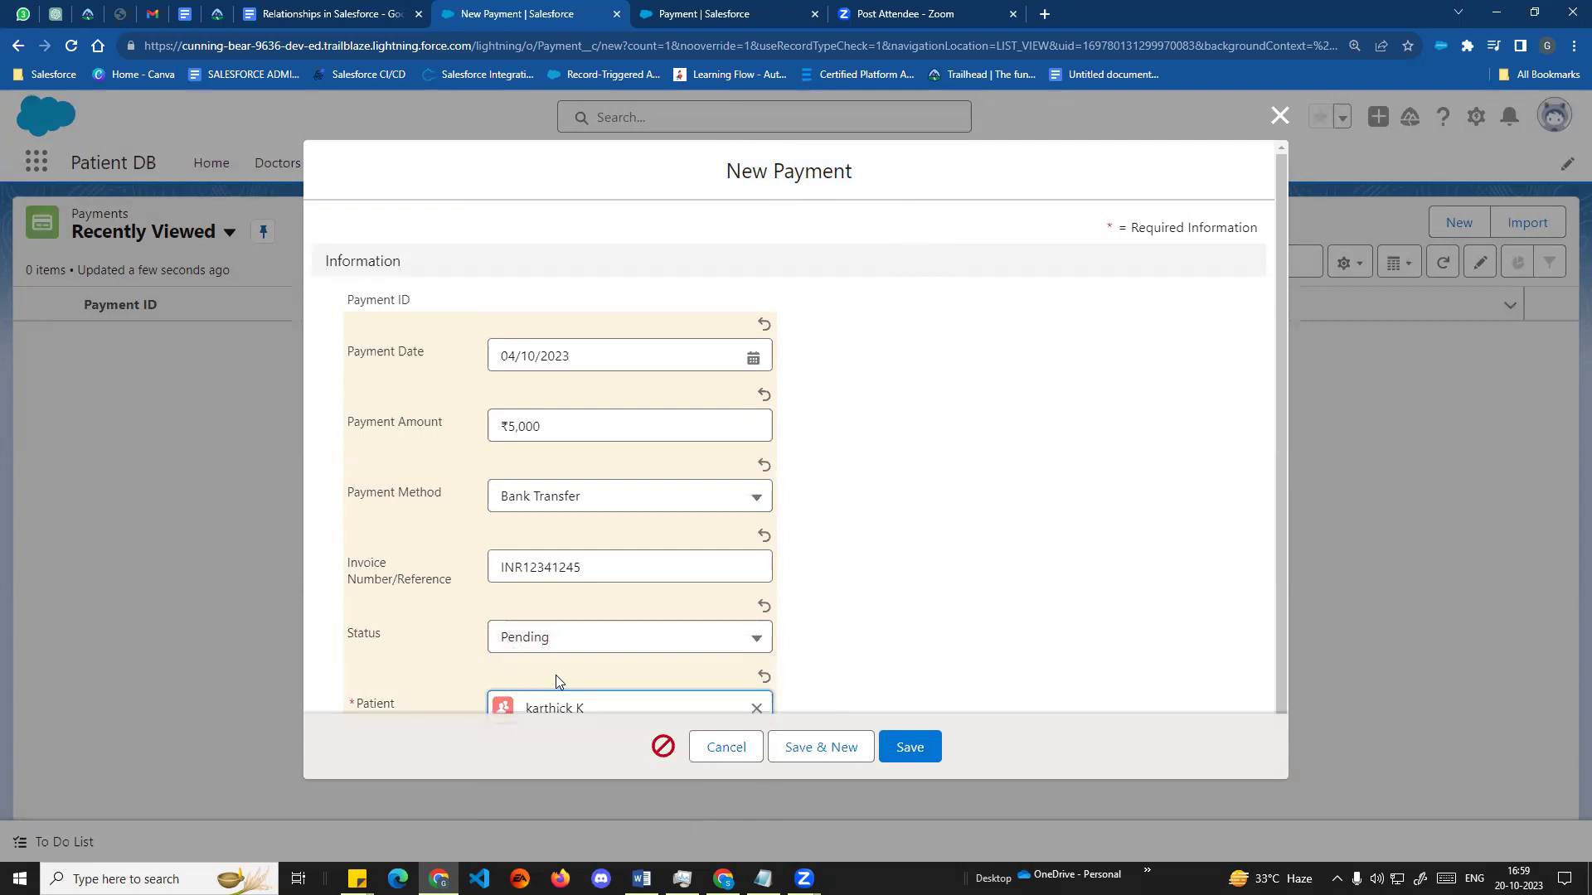
left_click(927, 749)
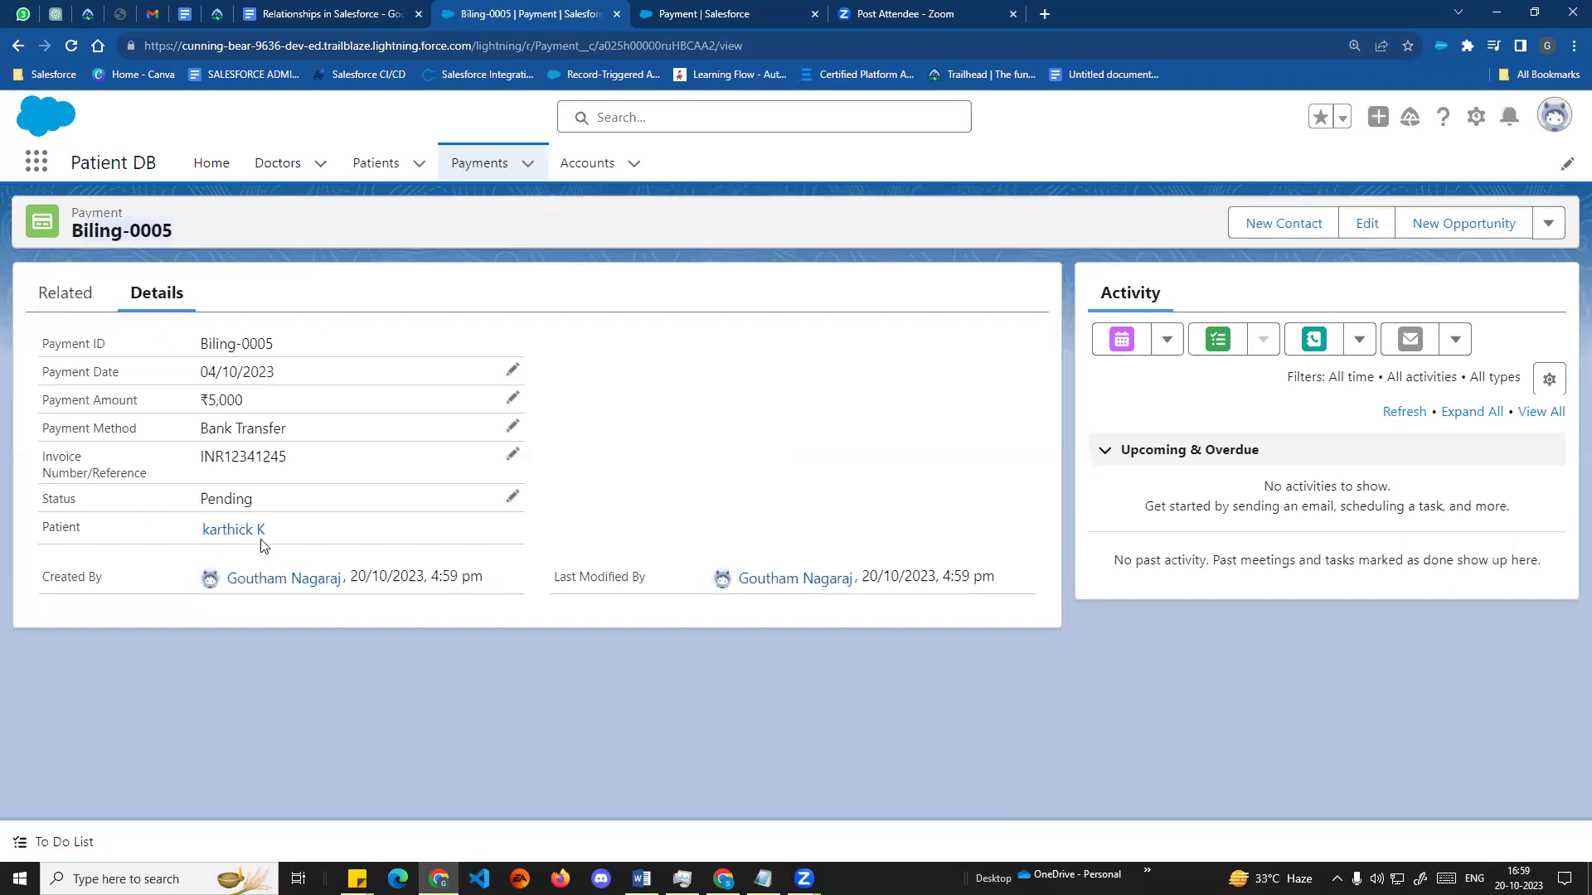
mouse_move(203, 540)
- Start another Payment record from the Payments list, with Payment Date 11/10/2023 and Payment Amount 5,000
left_click(487, 165)
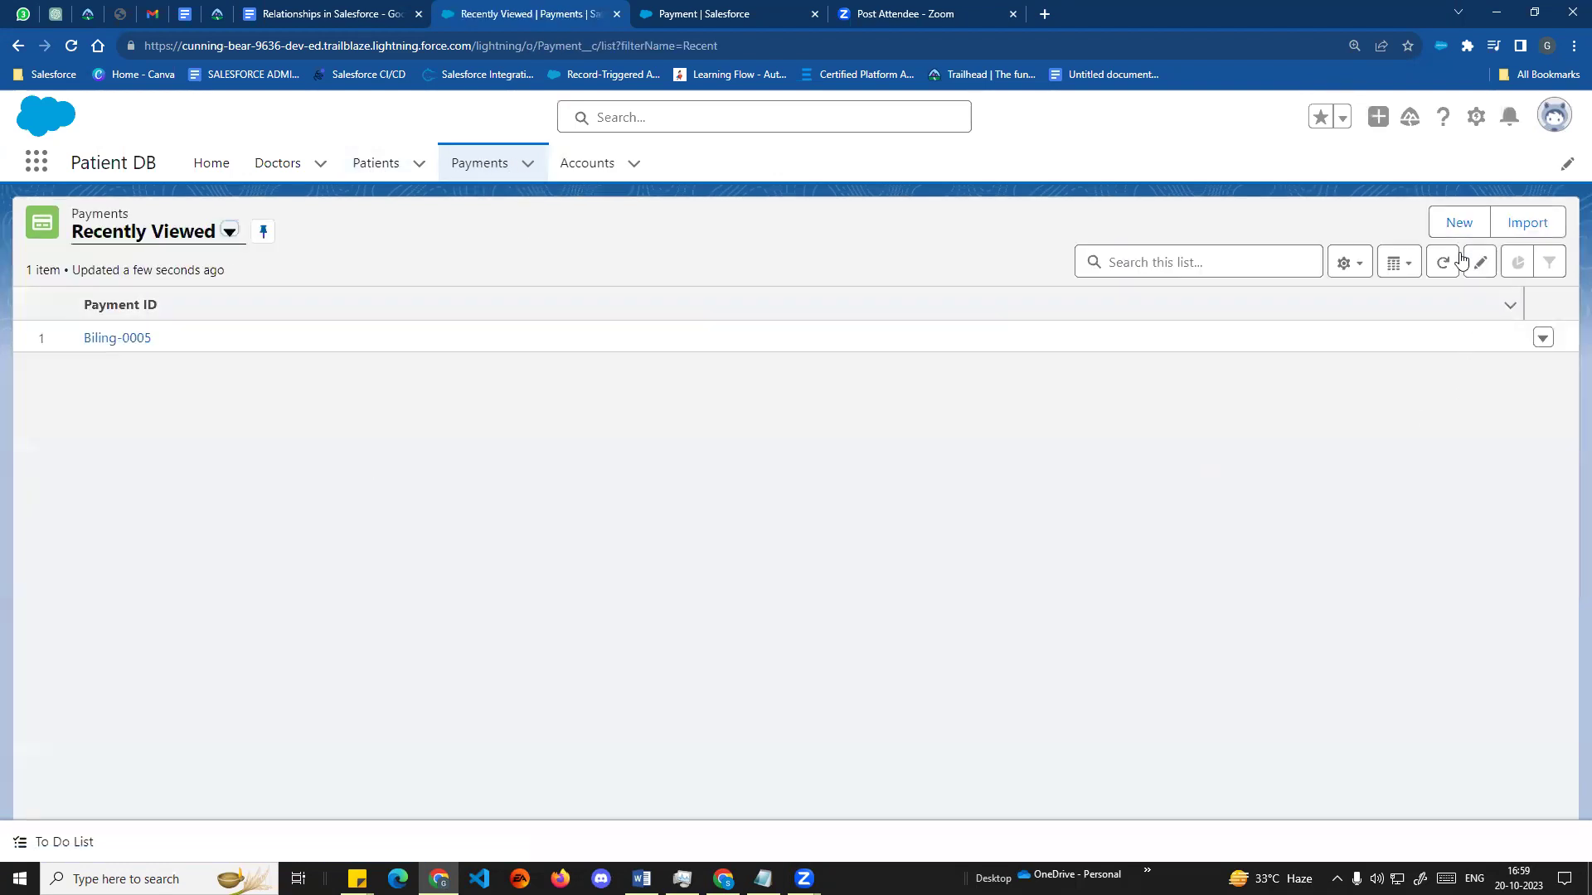
left_click(1457, 224)
left_click(761, 385)
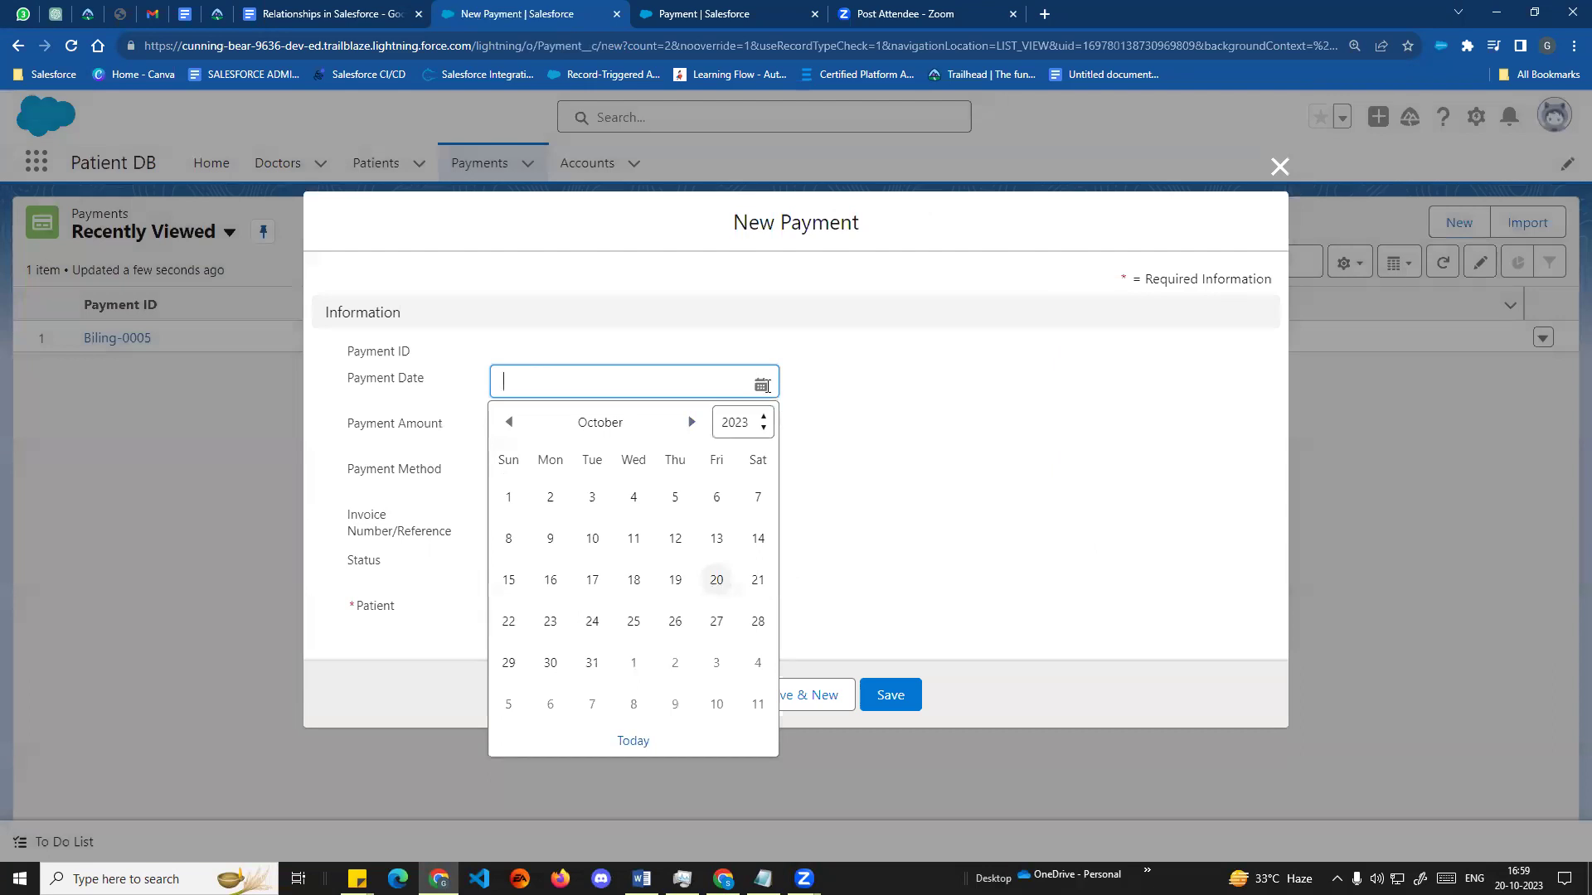
left_click(633, 539)
left_click(548, 434)
type("5")
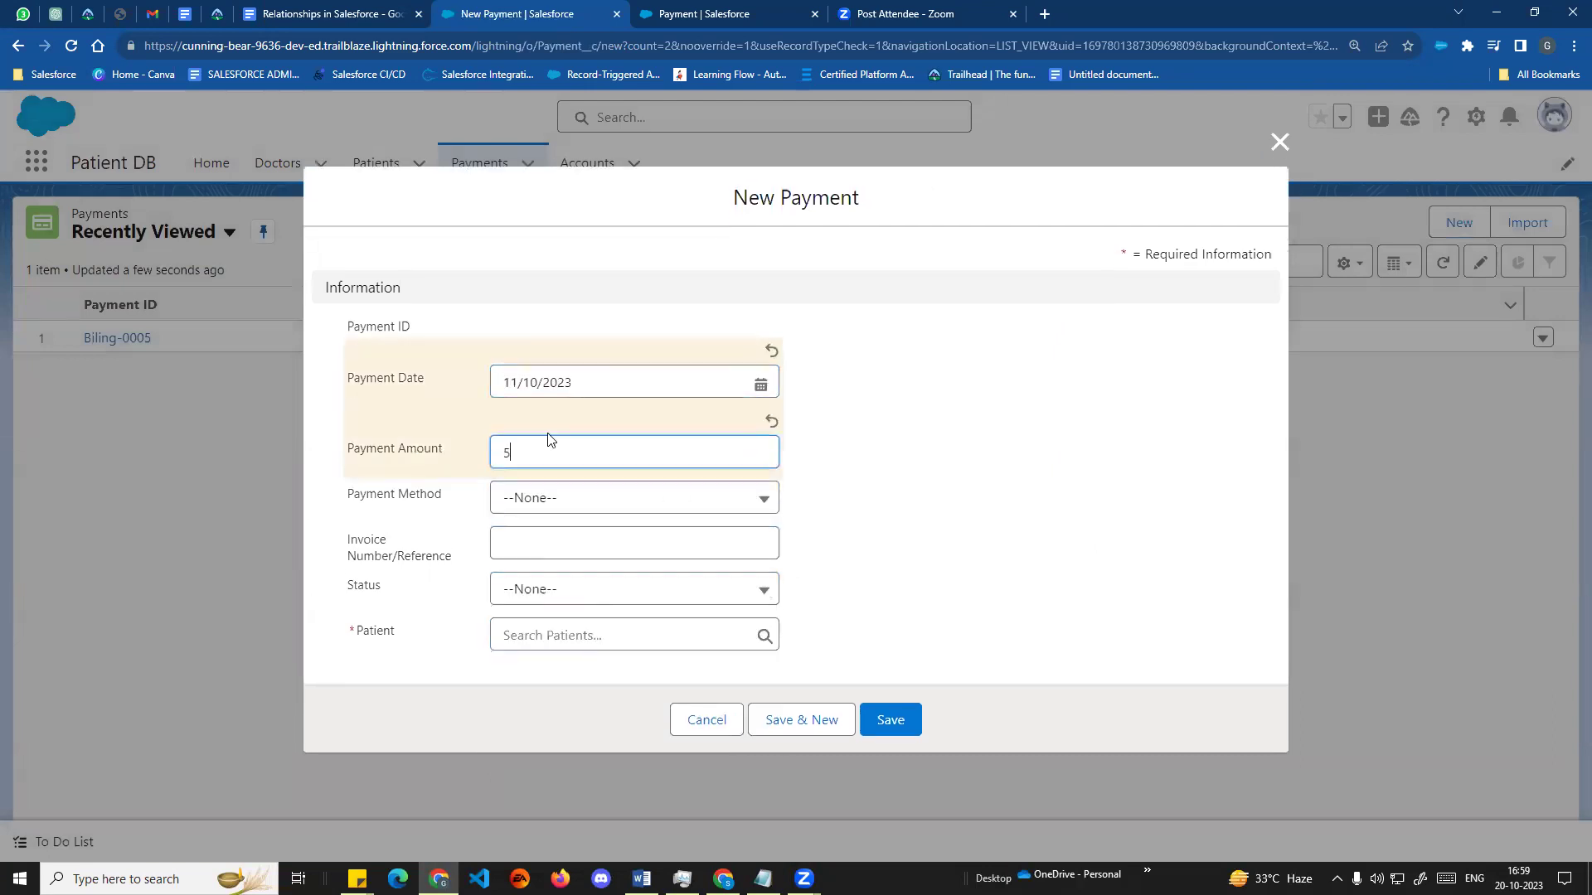
type(",000")
- Set the Payment Method to Cash and Status to Paid, link the same patient as the first payment, and save the record
left_click(594, 507)
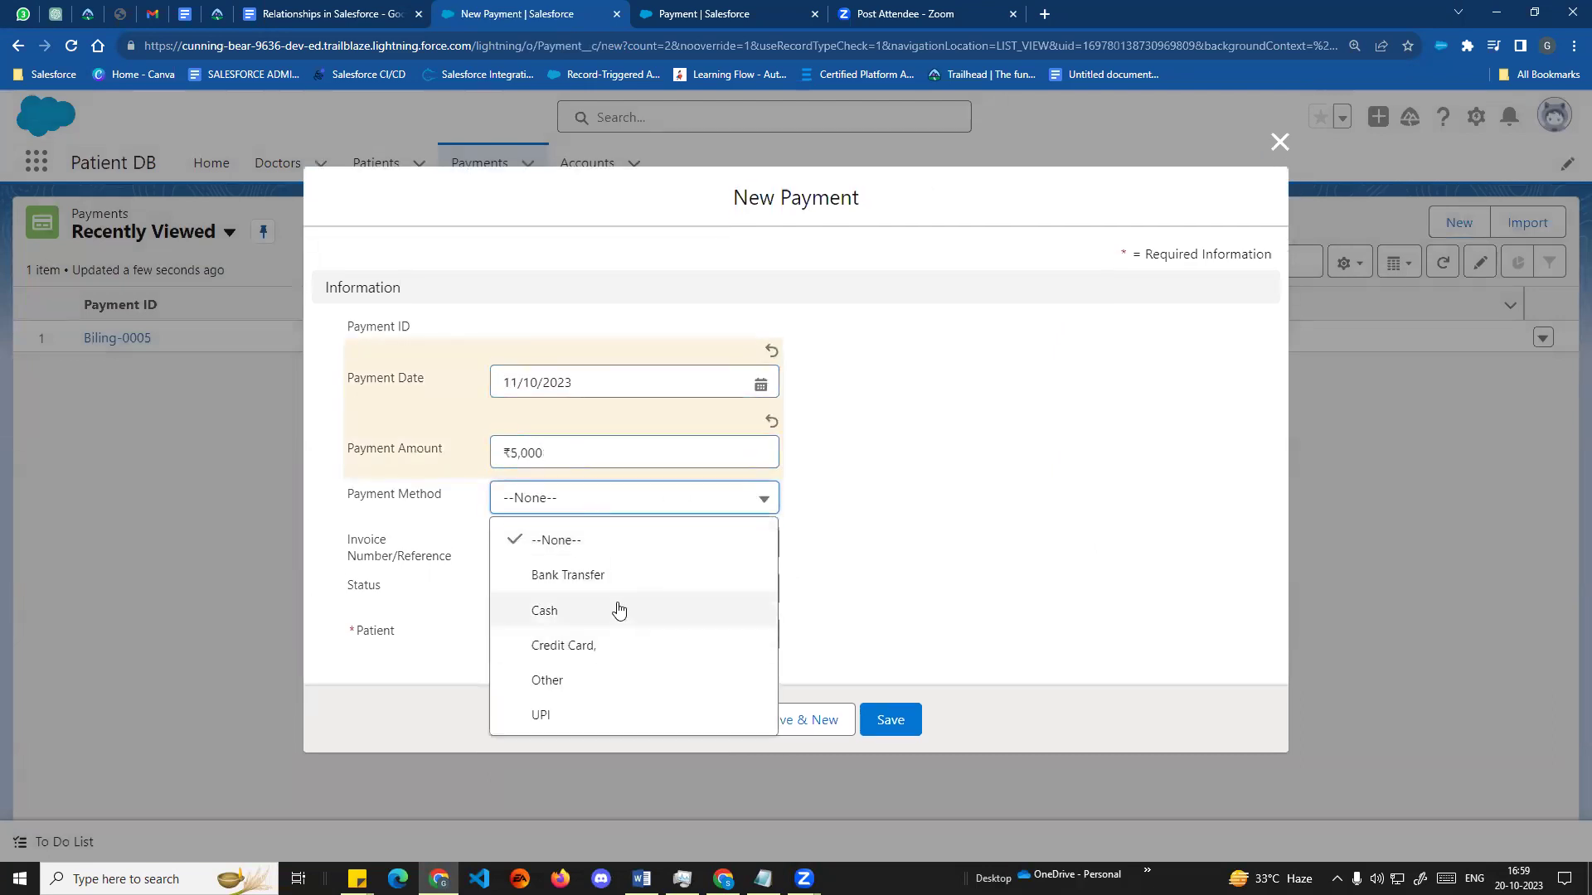
left_click(619, 608)
left_click(622, 555)
left_click(594, 612)
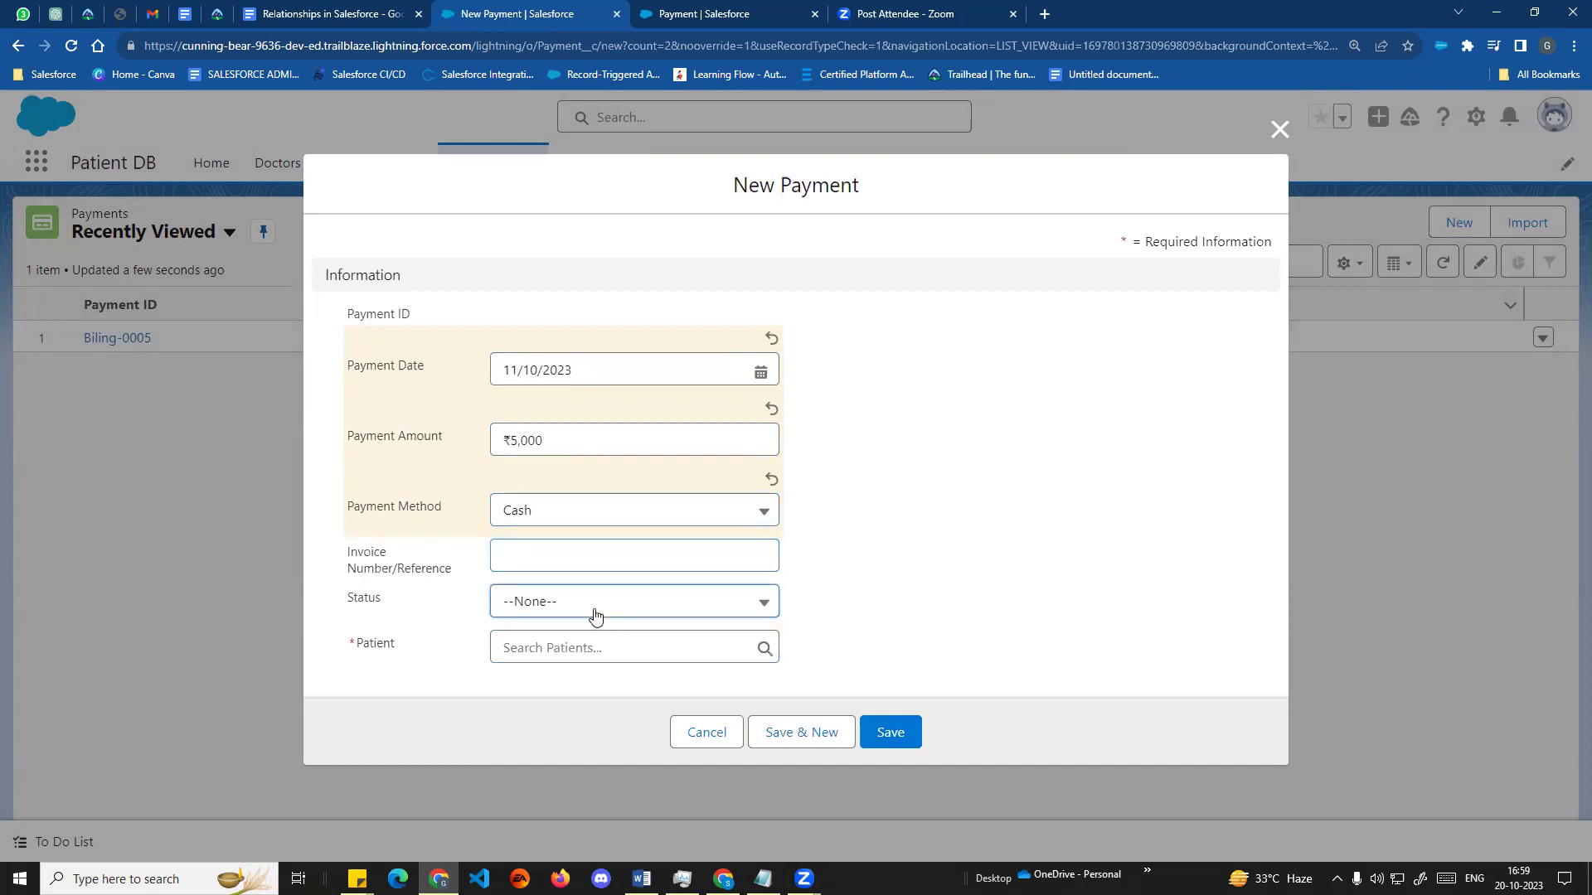
left_click(581, 676)
left_click(577, 659)
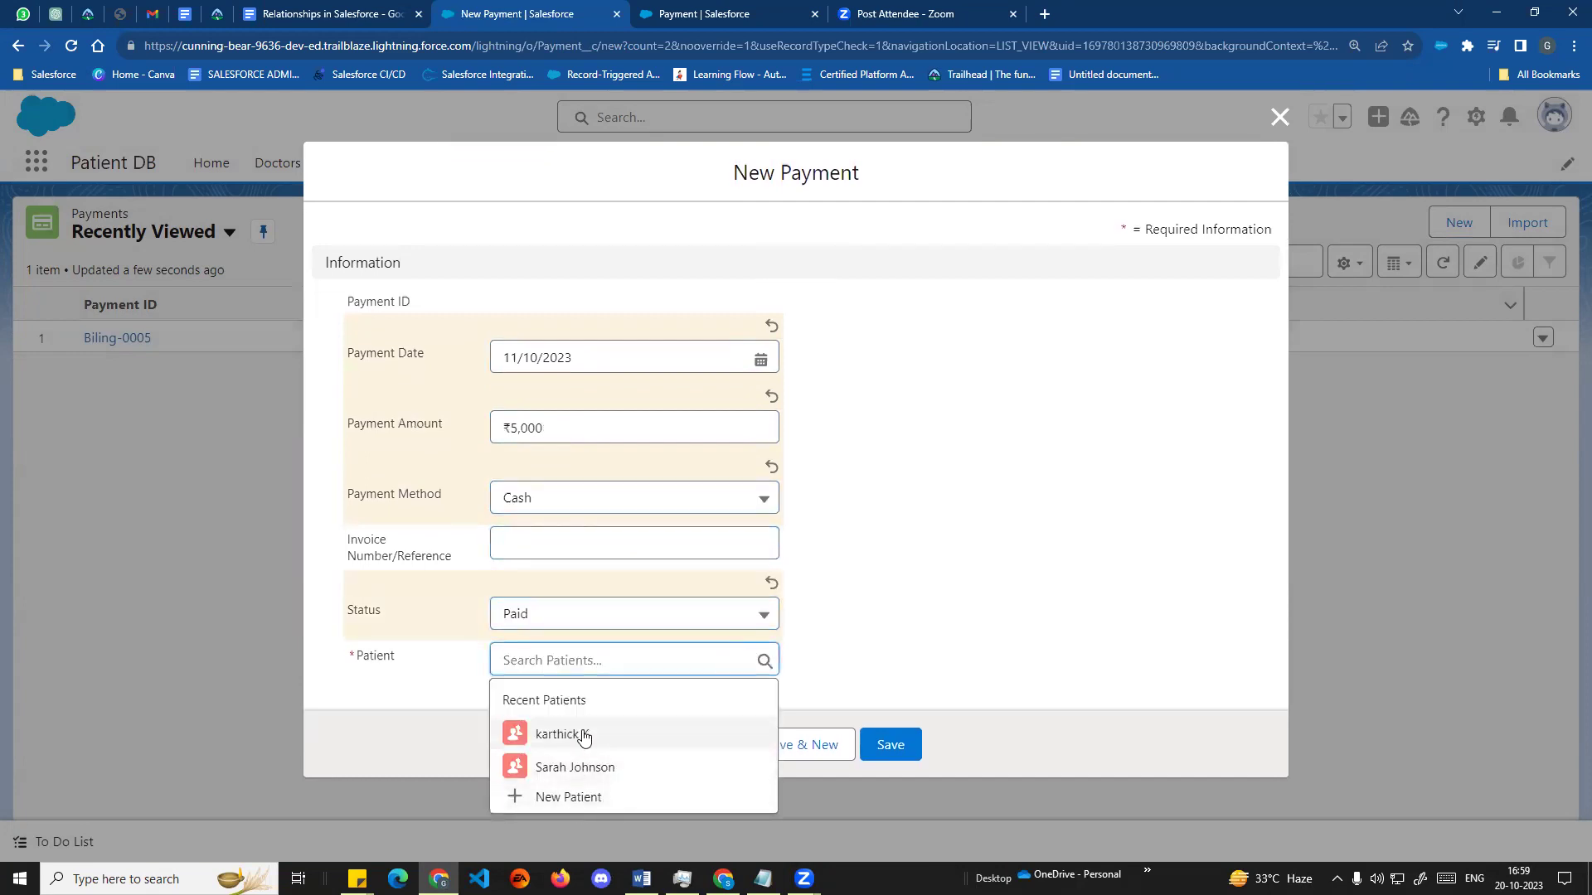
left_click(626, 733)
left_click(888, 747)
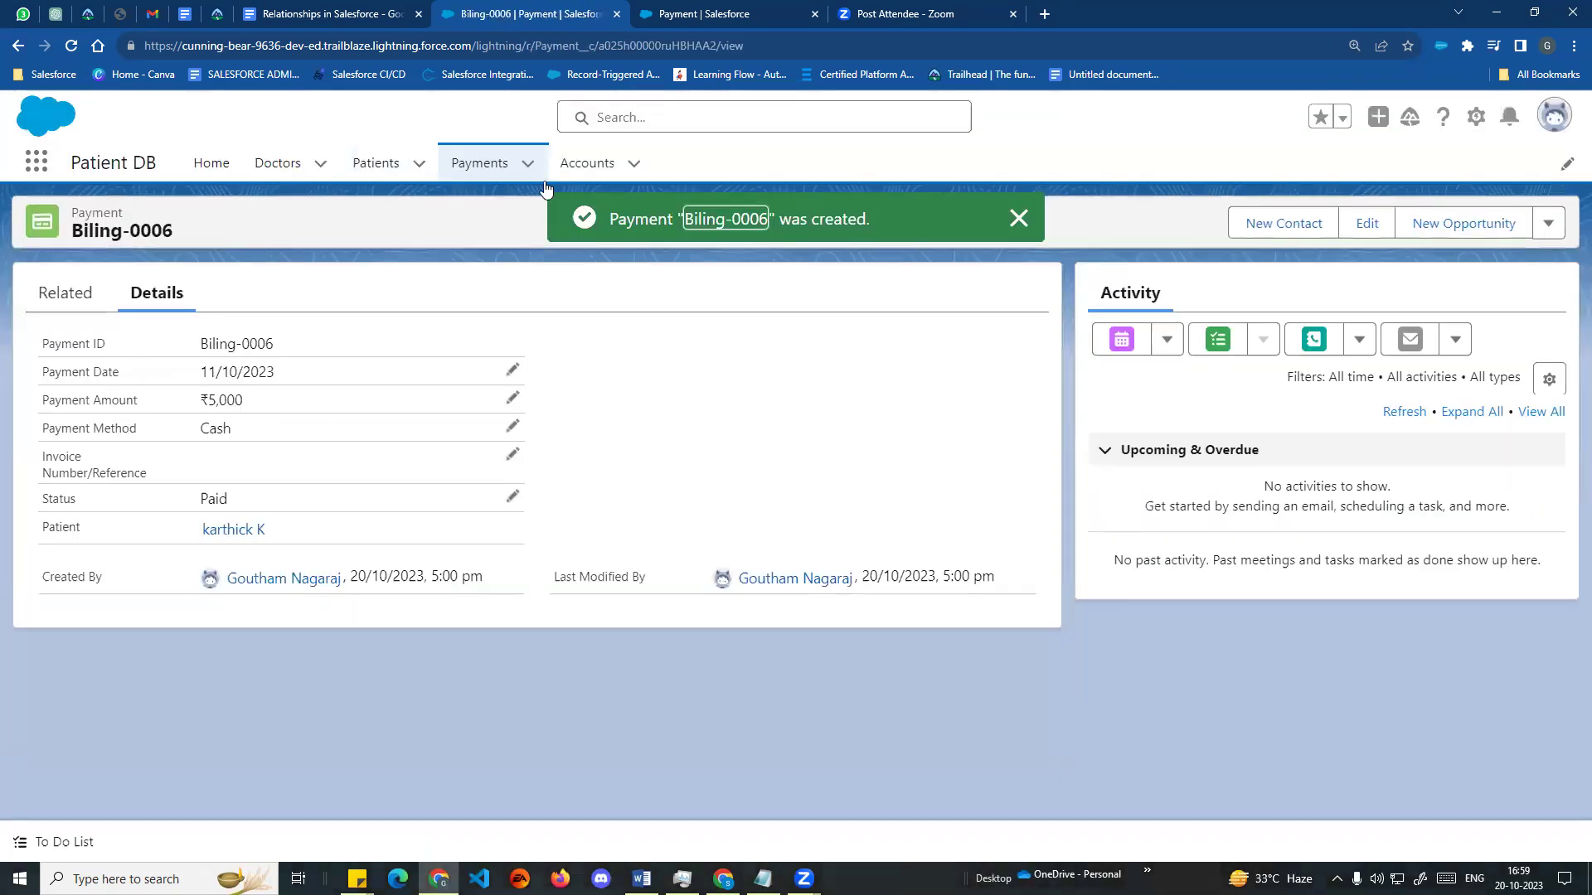
- Open the linked patient's record and examine its Payments related list and details
left_click(374, 163)
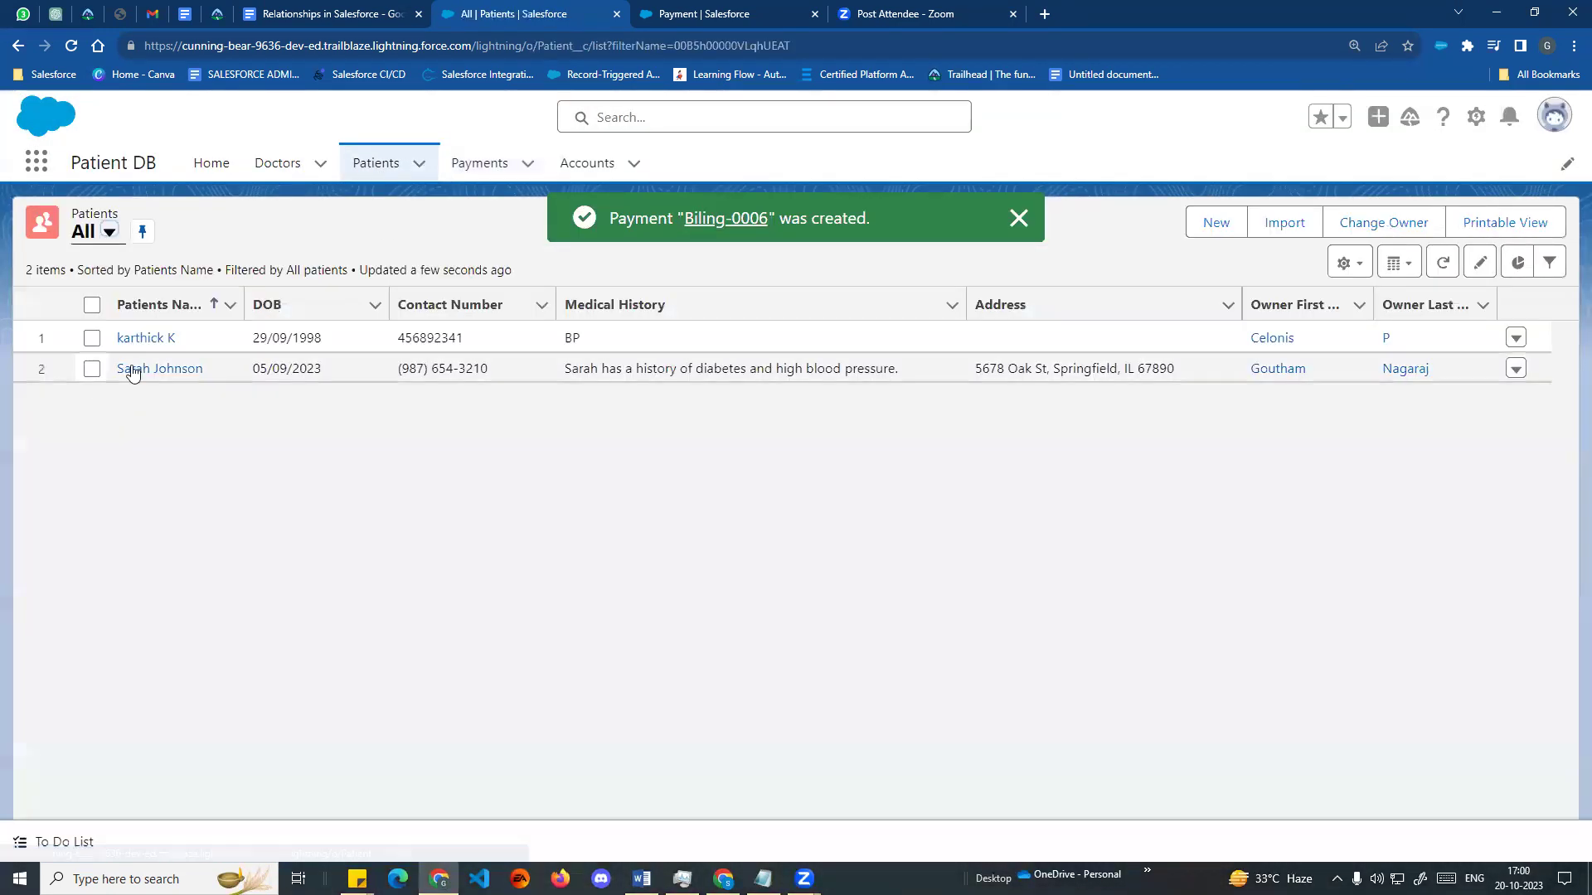
left_click(143, 338)
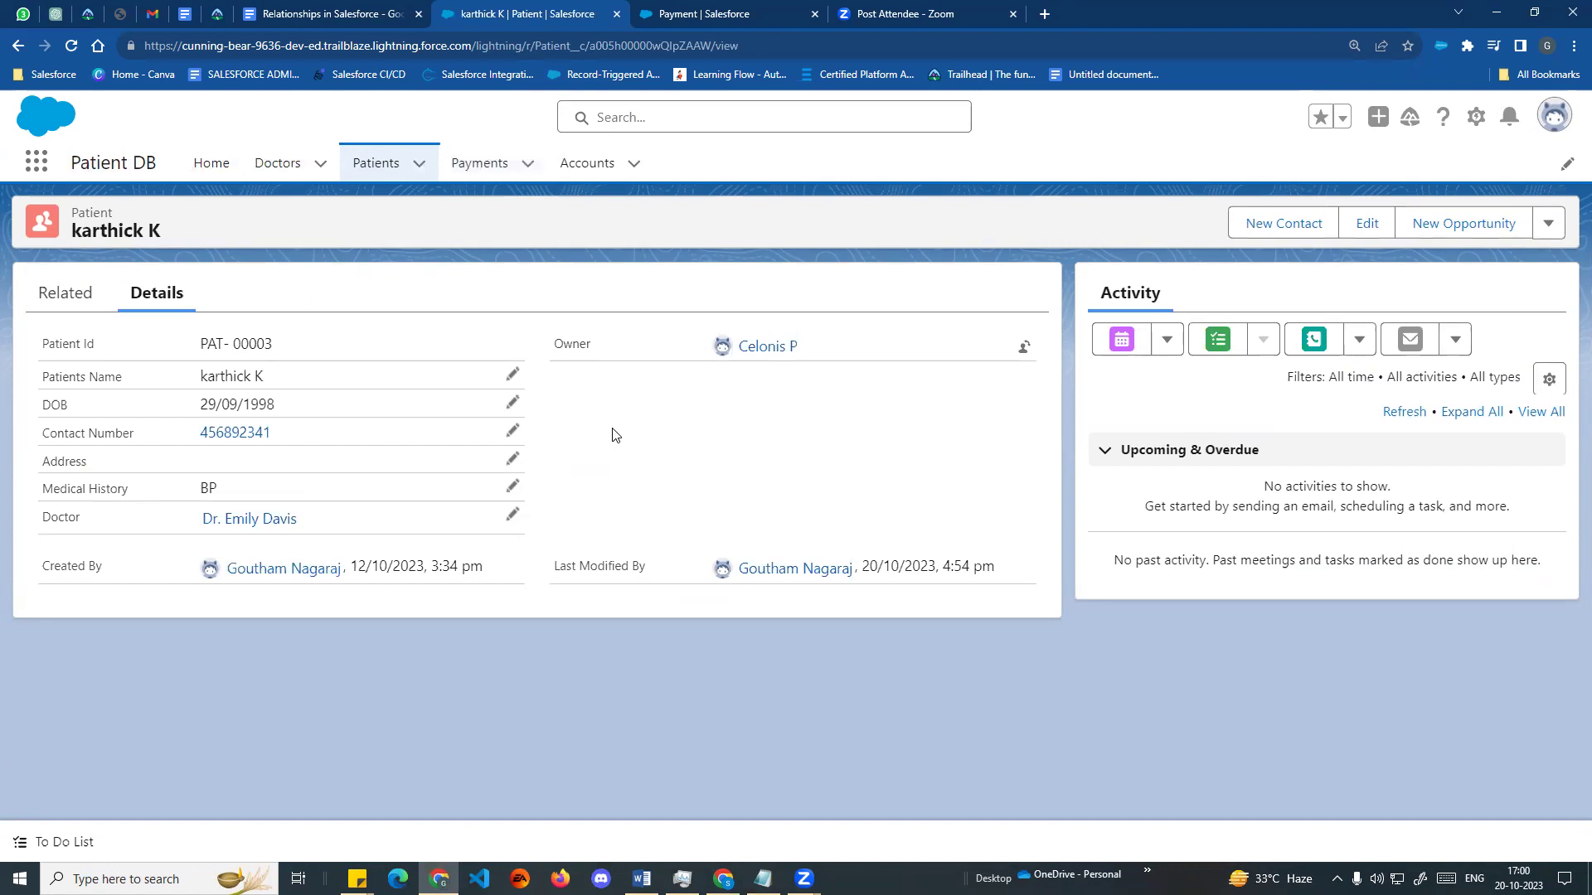
left_click(83, 294)
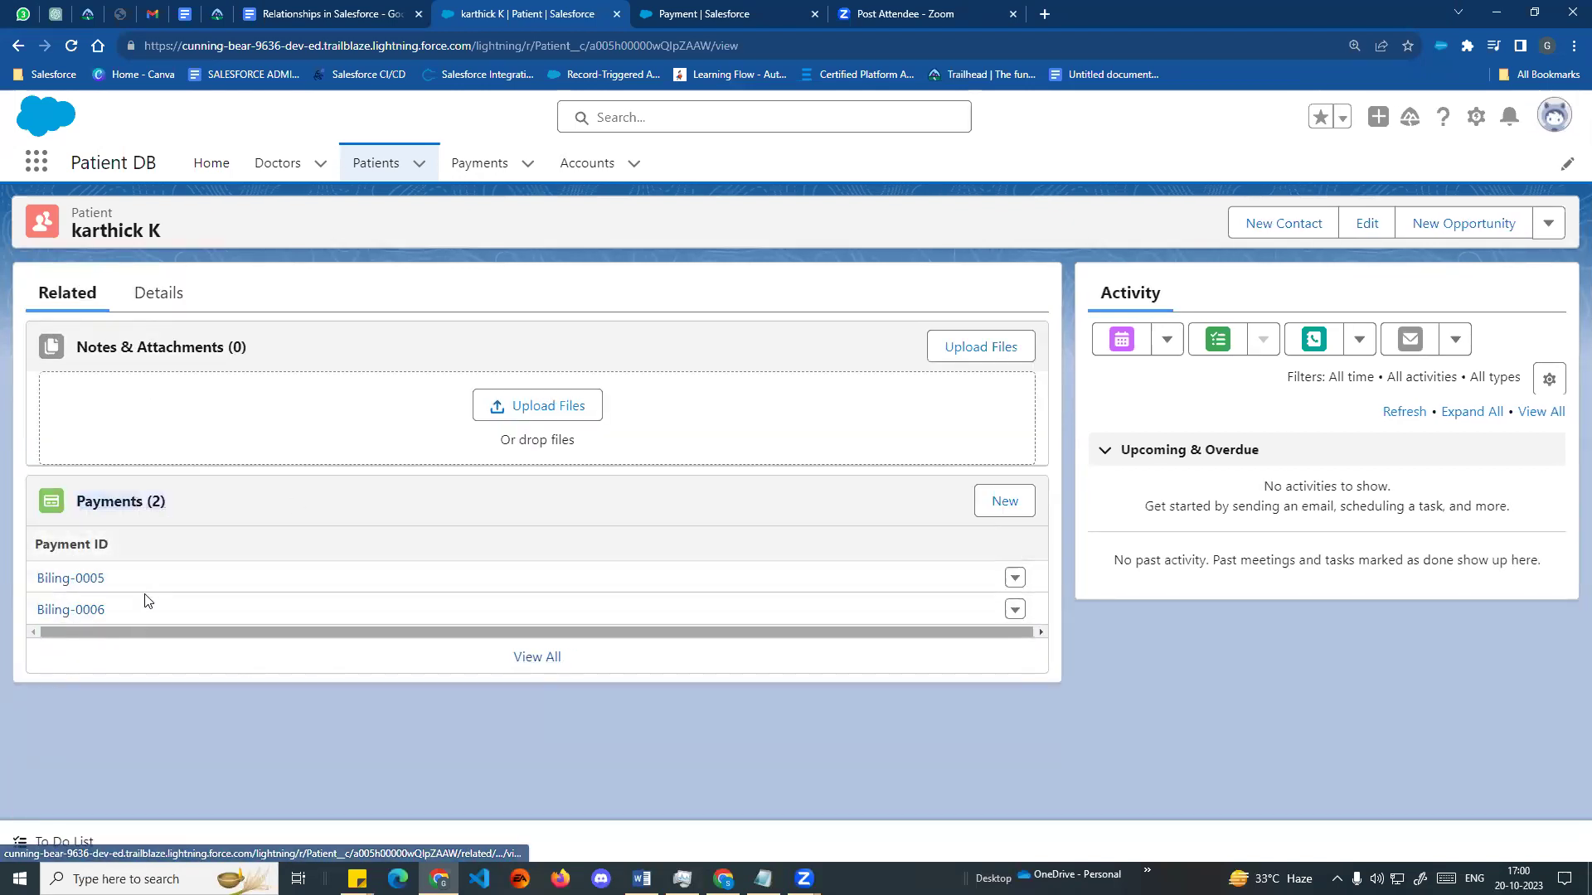
left_click_drag(96, 635, 462, 632)
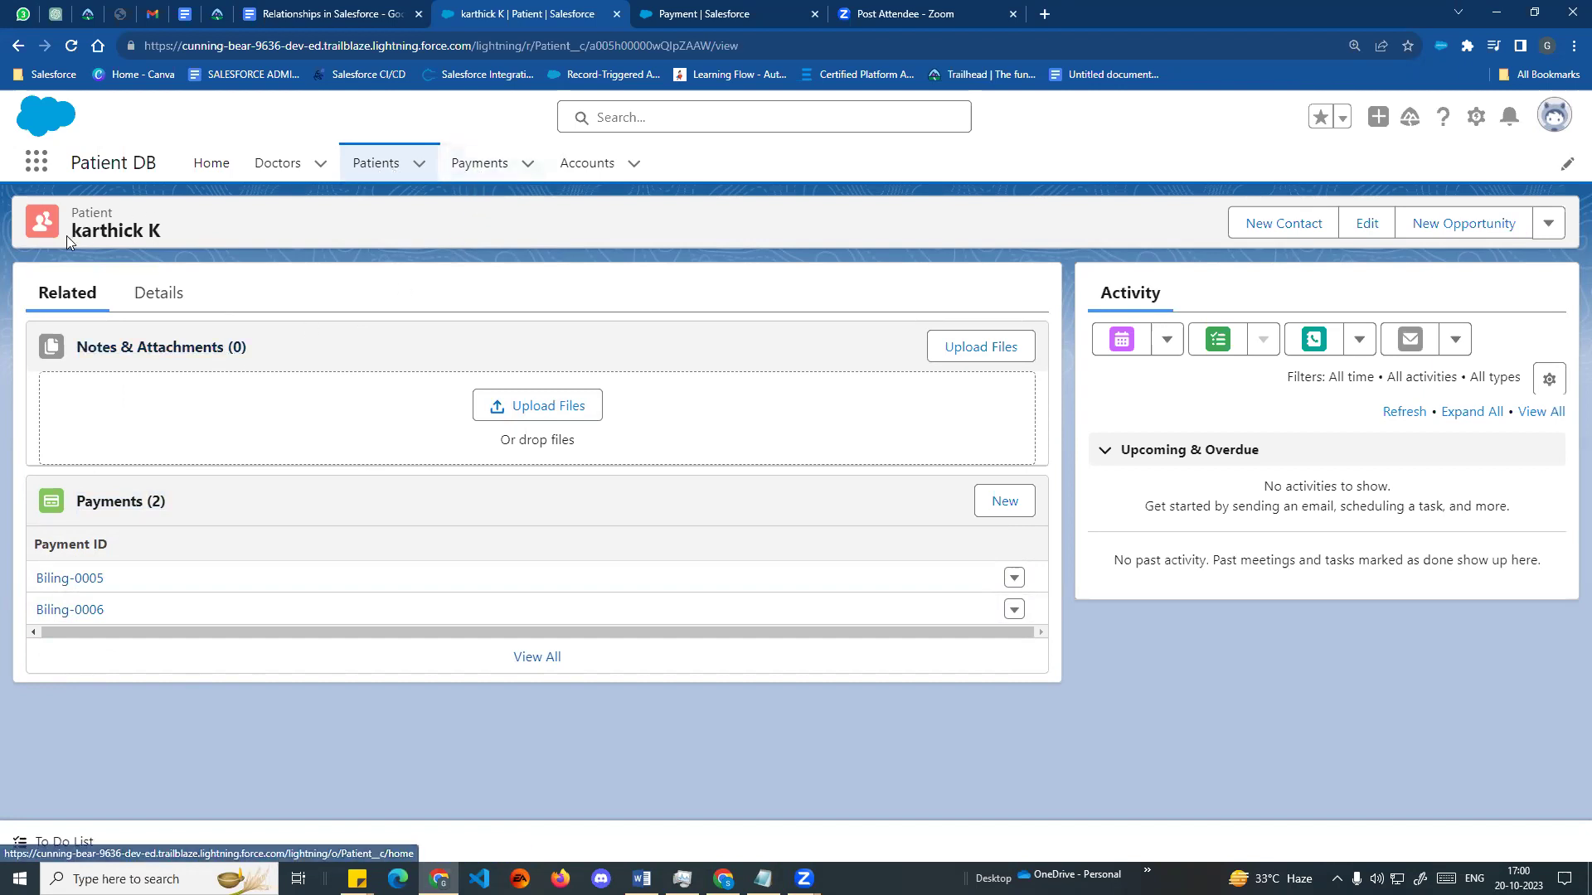
left_click_drag(74, 231, 184, 227)
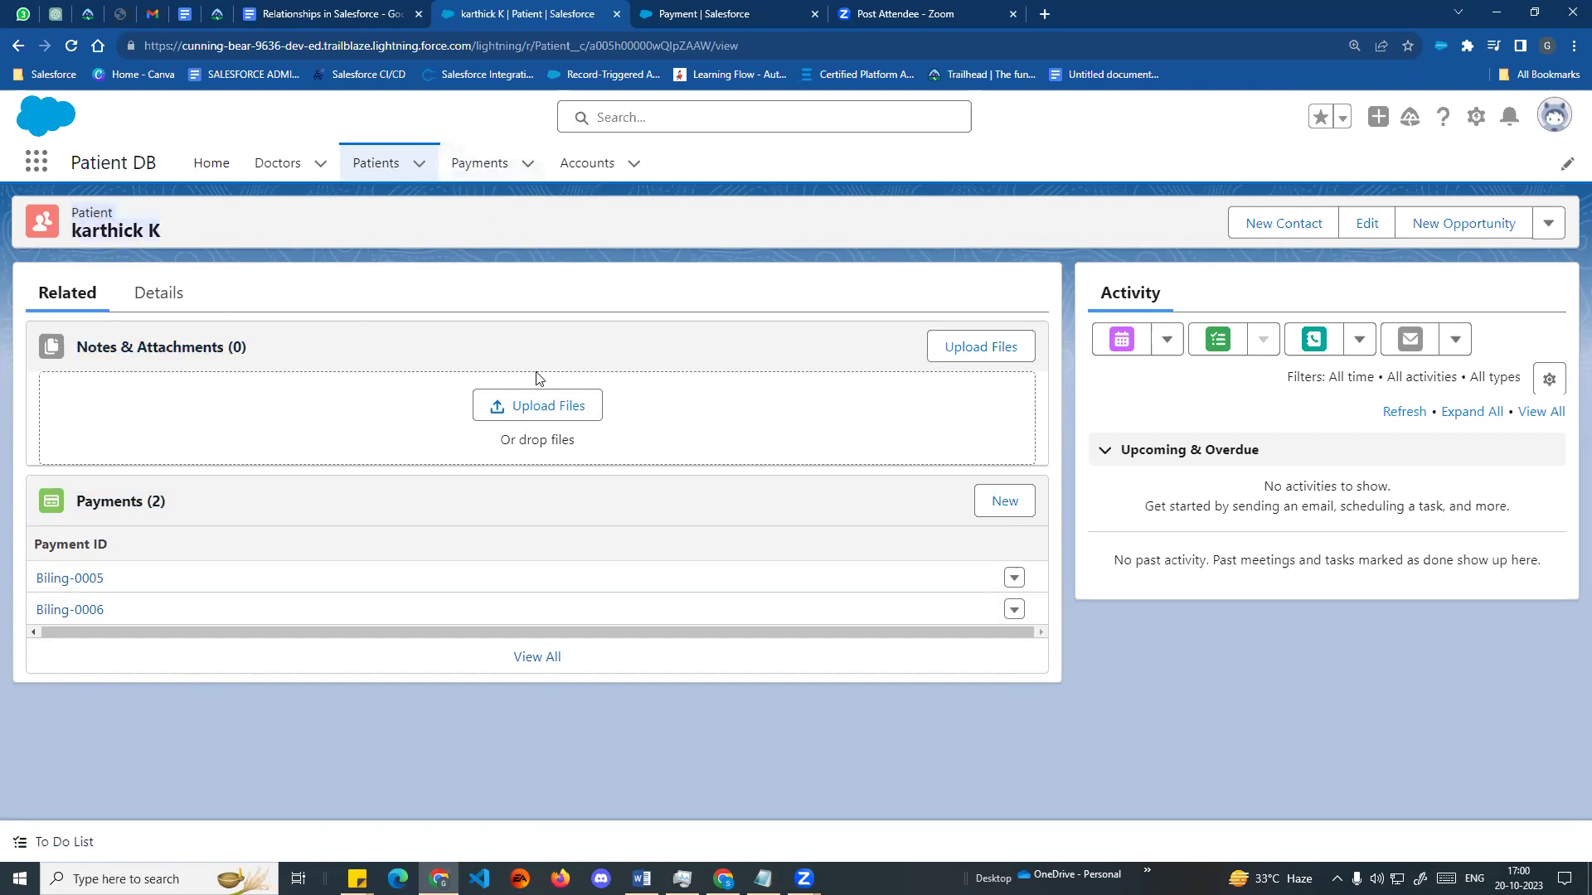
left_click(395, 244)
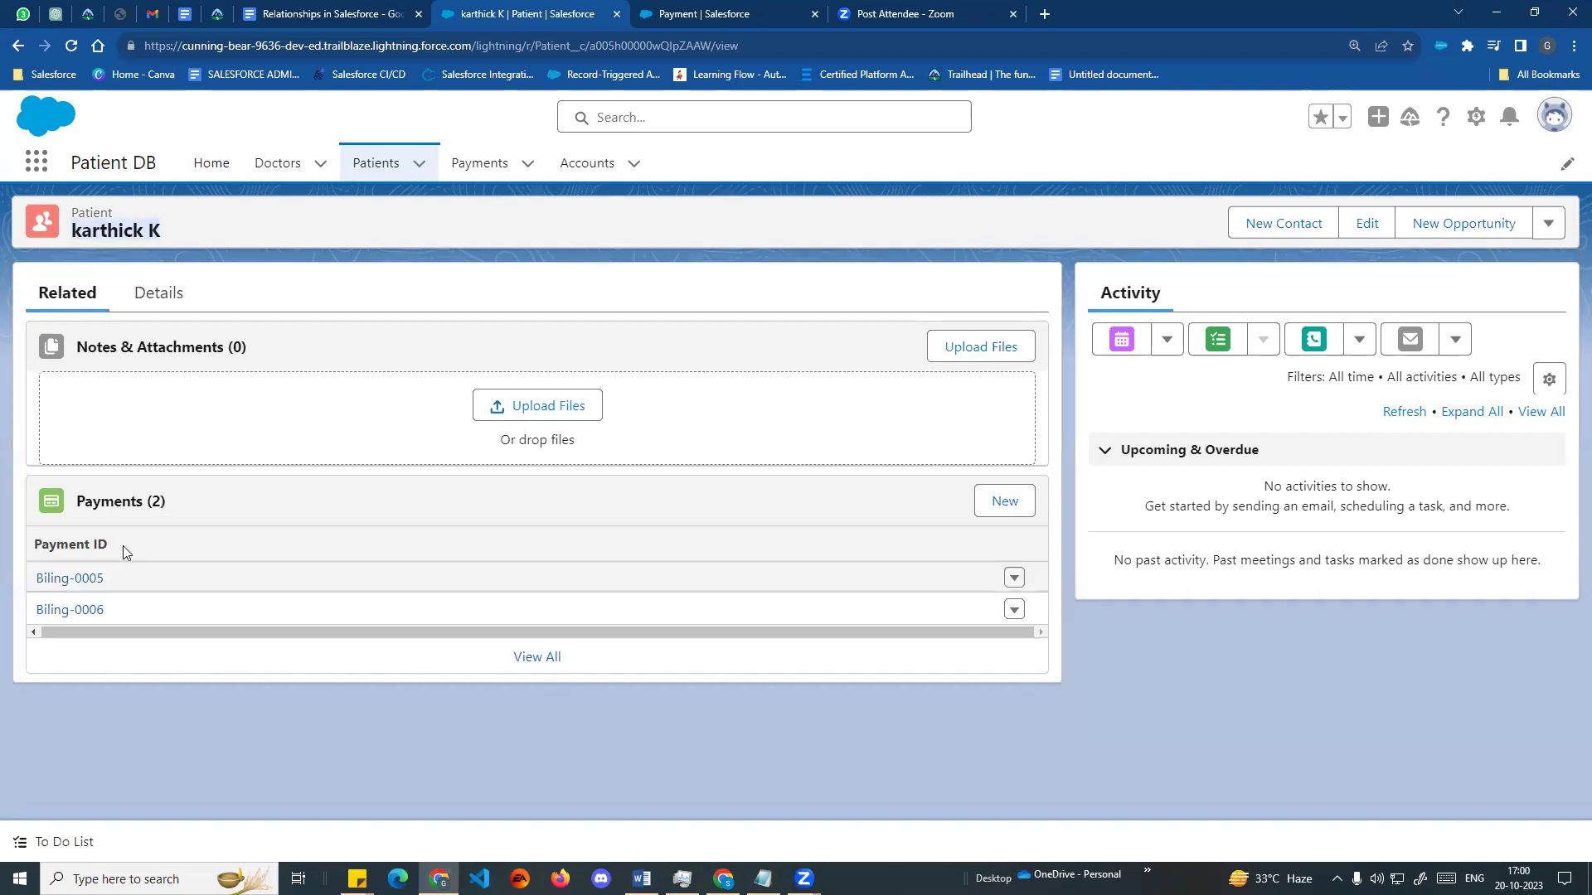
left_click(157, 293)
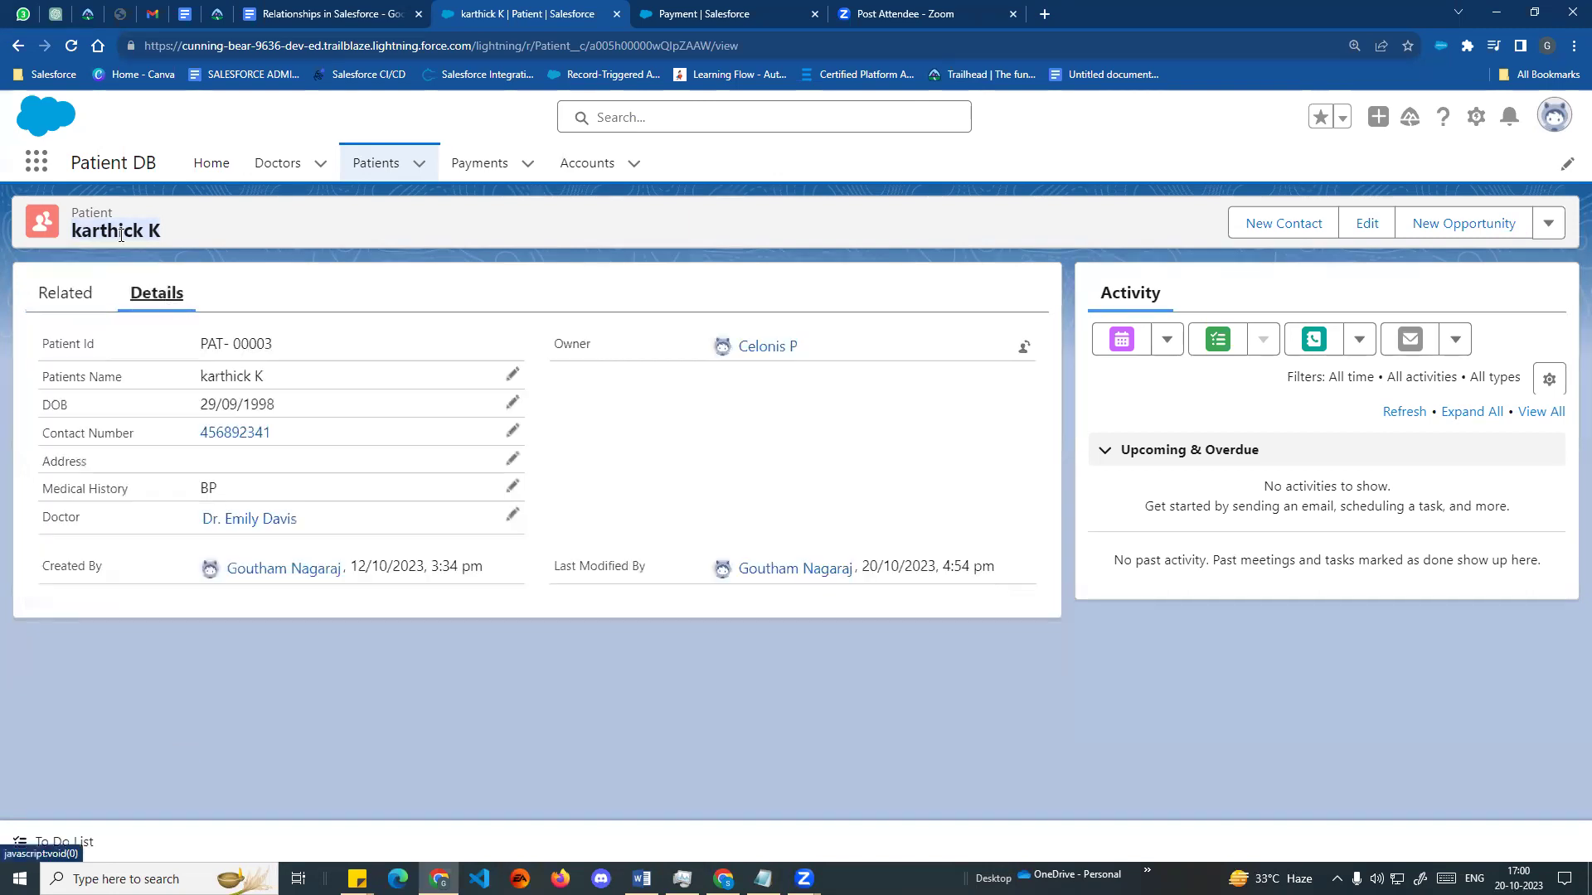
- Delete the patient linked to both payments from the Patients list and confirm the deletion
left_click(376, 171)
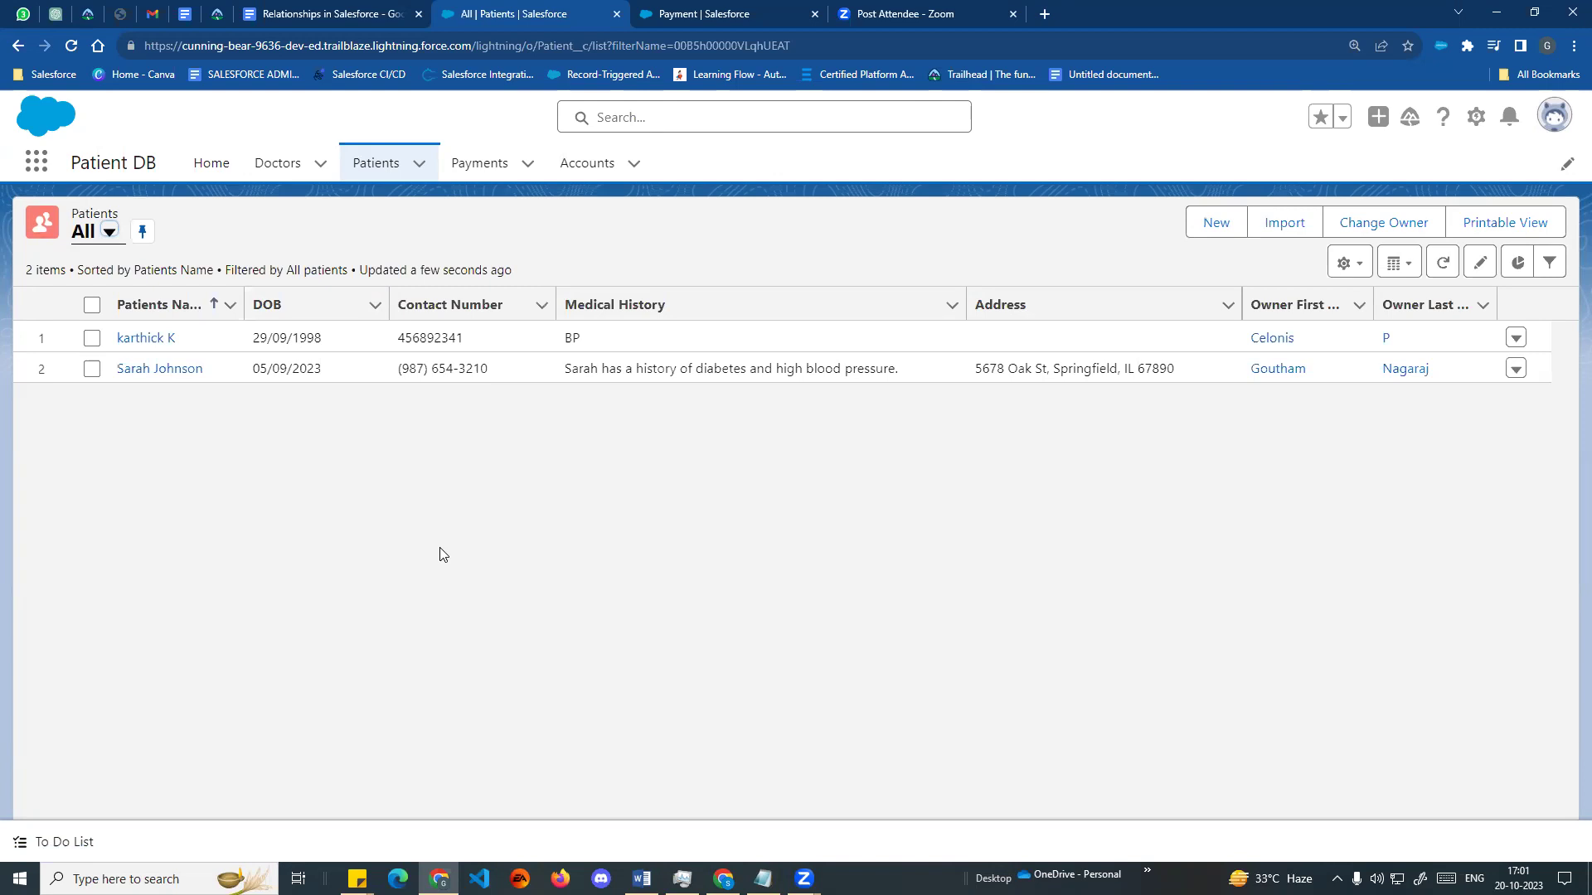
left_click(1515, 339)
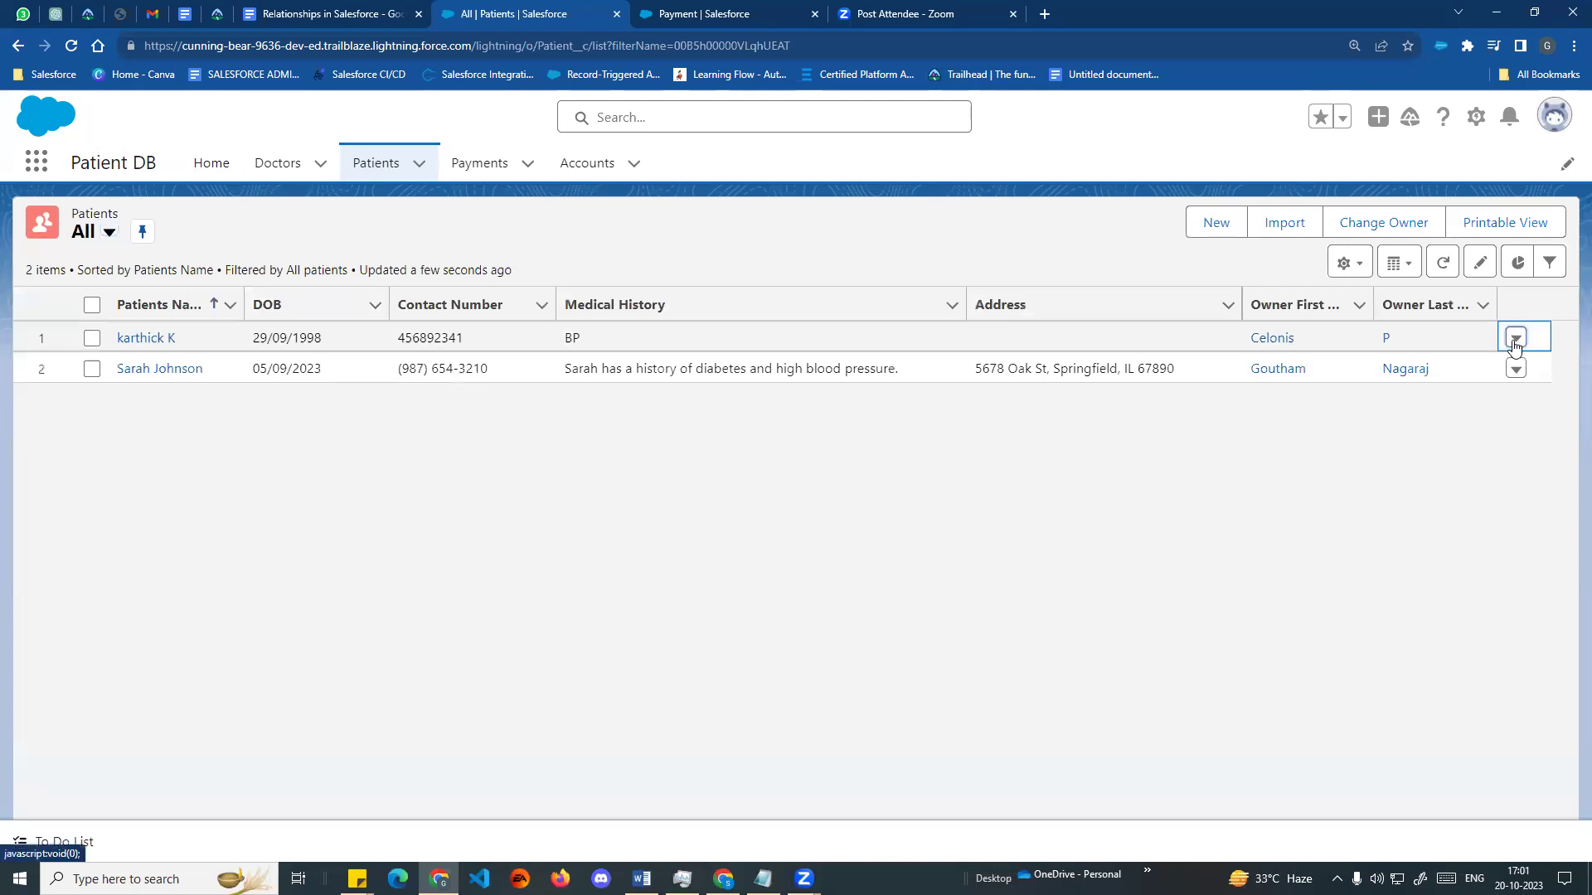
left_click(1441, 405)
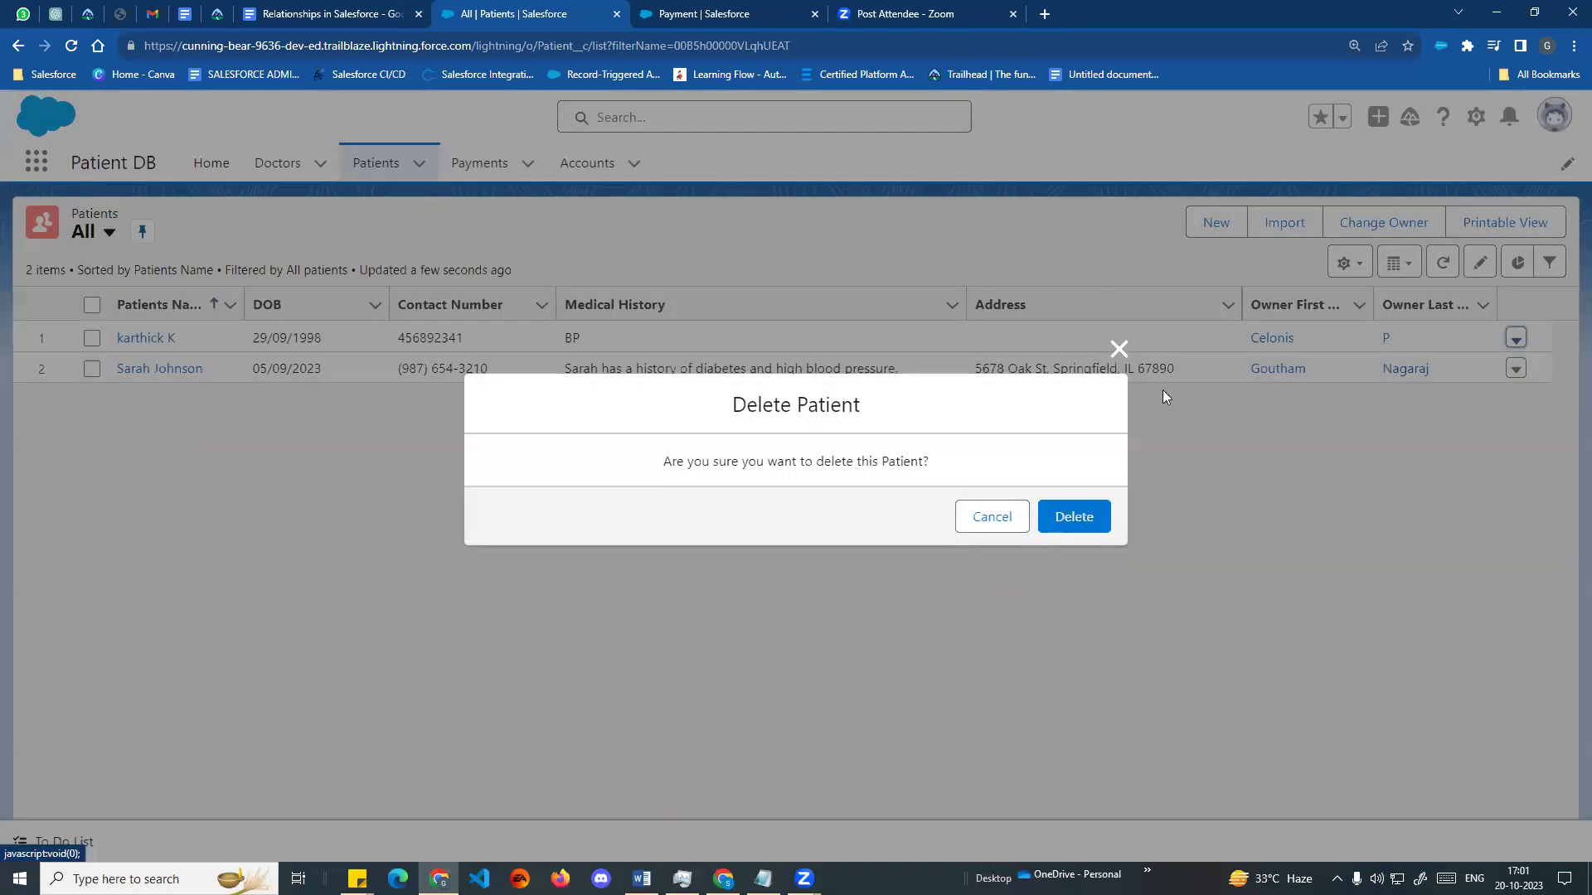
left_click(1084, 516)
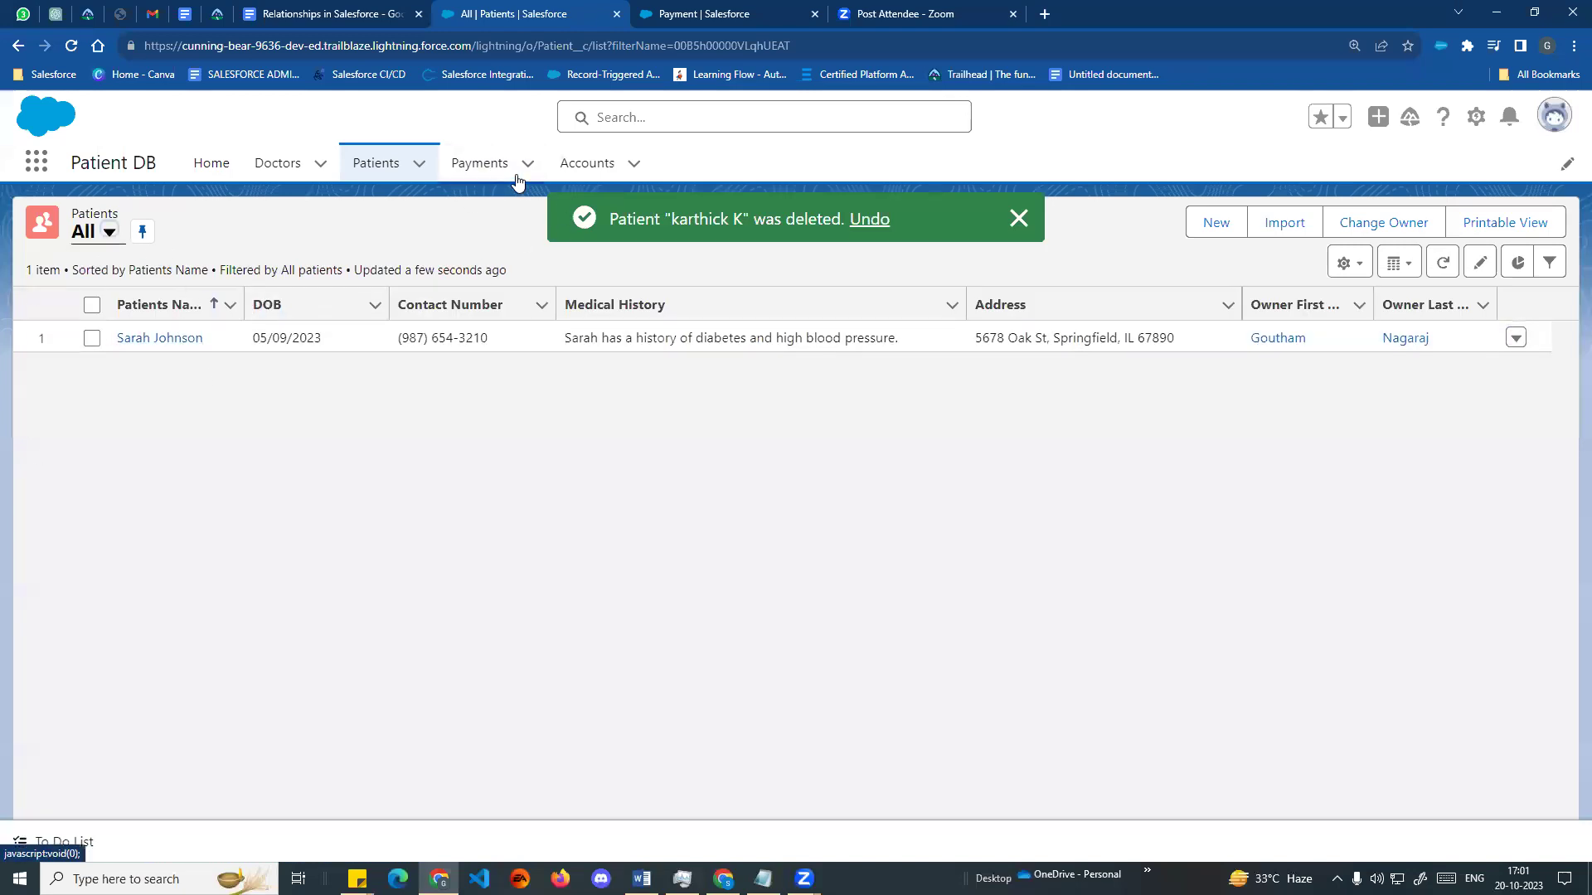
- Show the All list view of Payments to check whether the deleted patient's payment records still exist
left_click(481, 164)
left_click(229, 232)
left_click(120, 305)
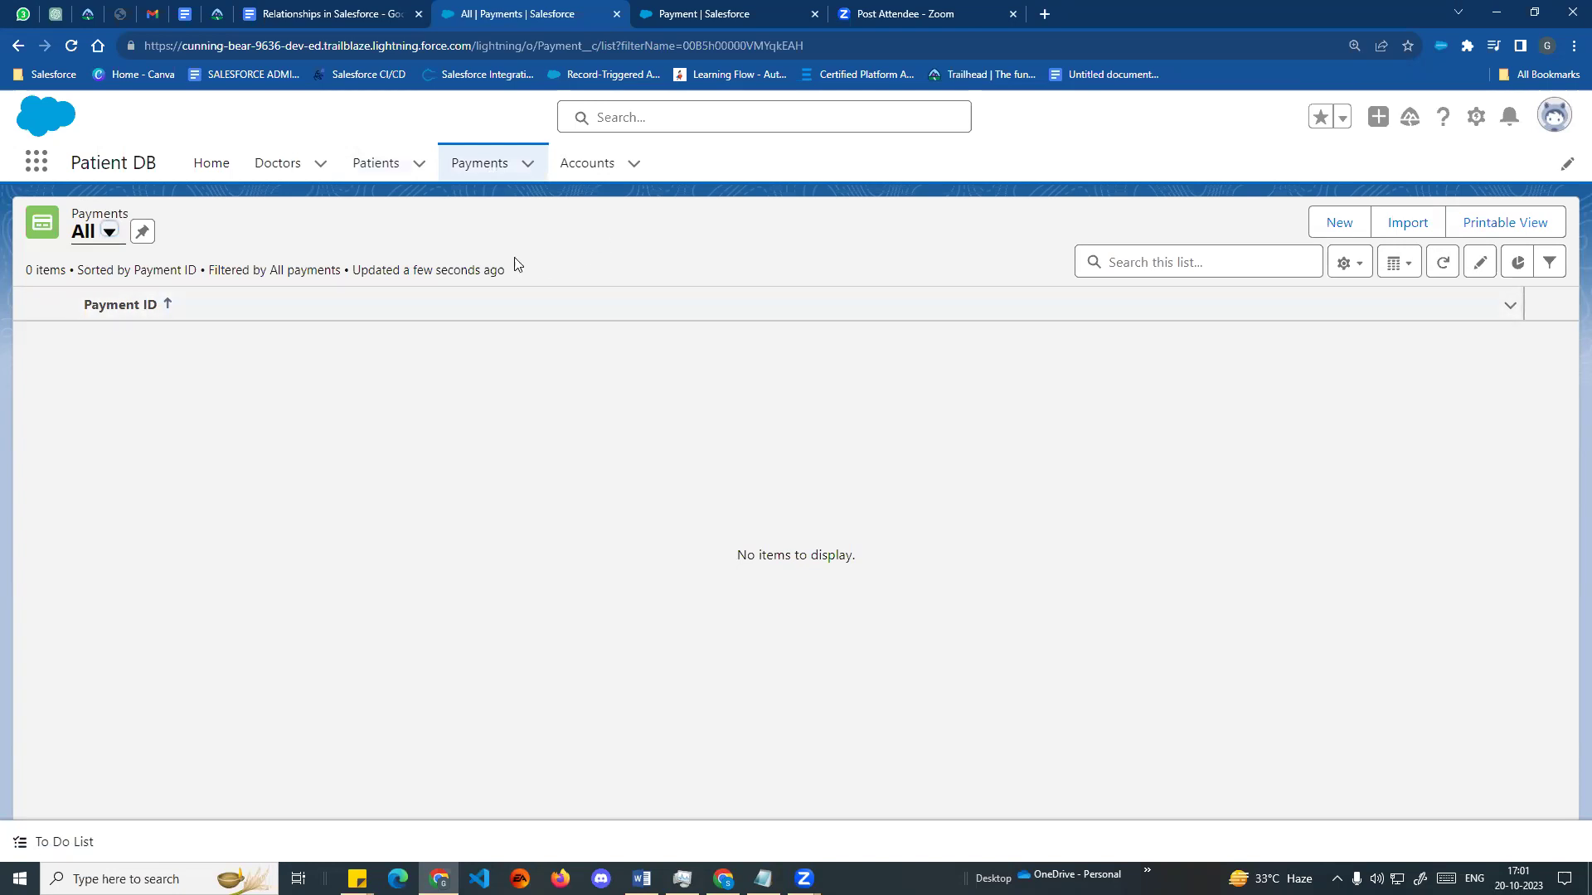
- Open the Patient object's setup from the Patients list and start a new custom field under Fields & Relationships
left_click(386, 164)
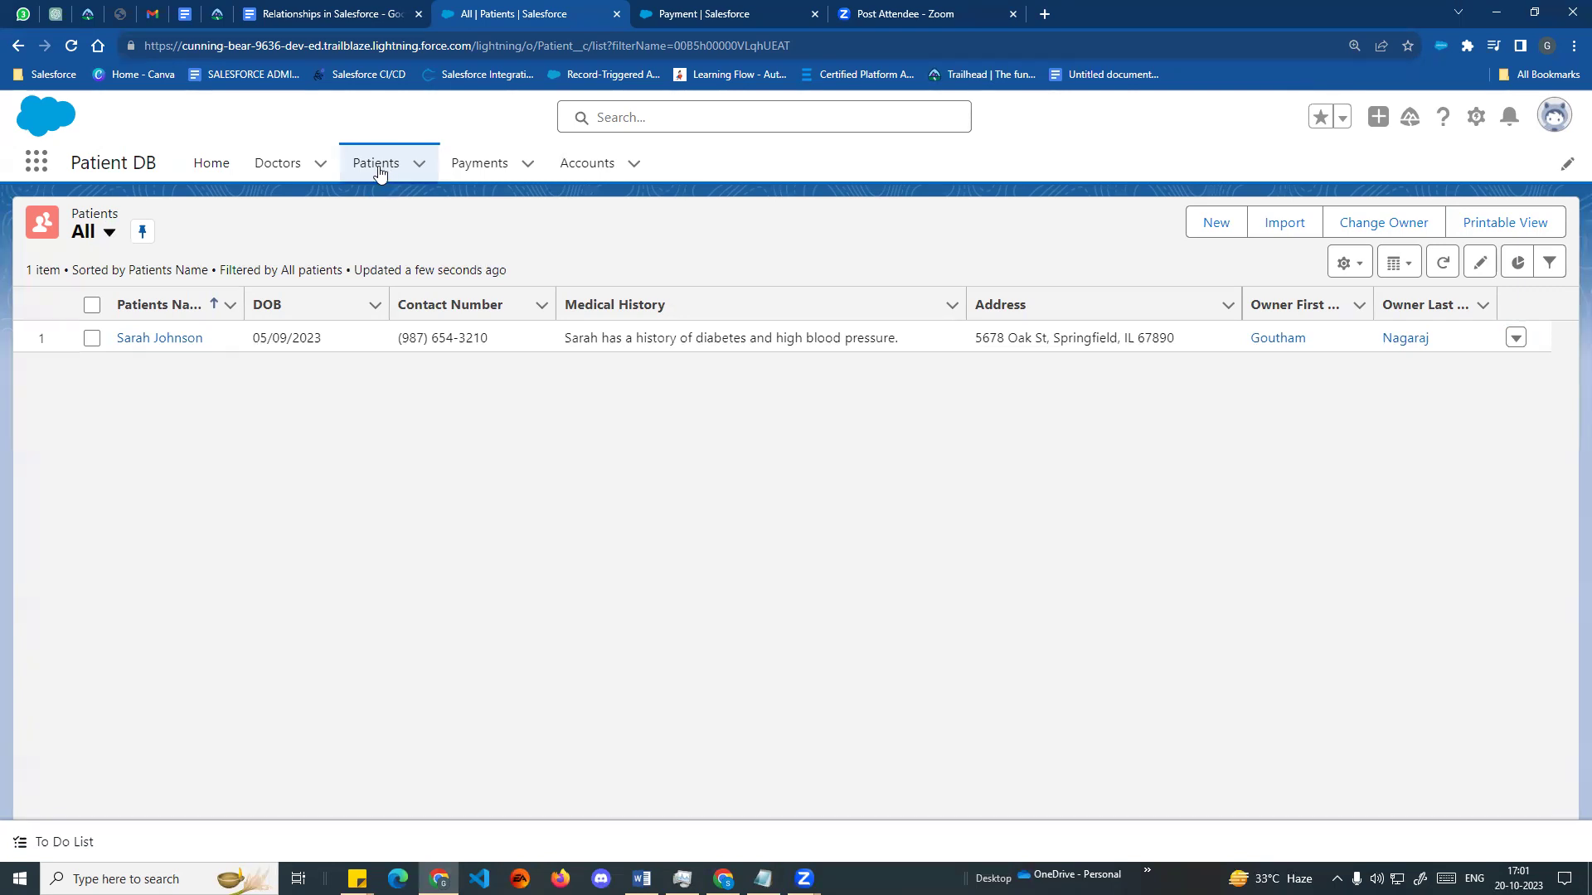
left_click(1476, 116)
left_click(1368, 374)
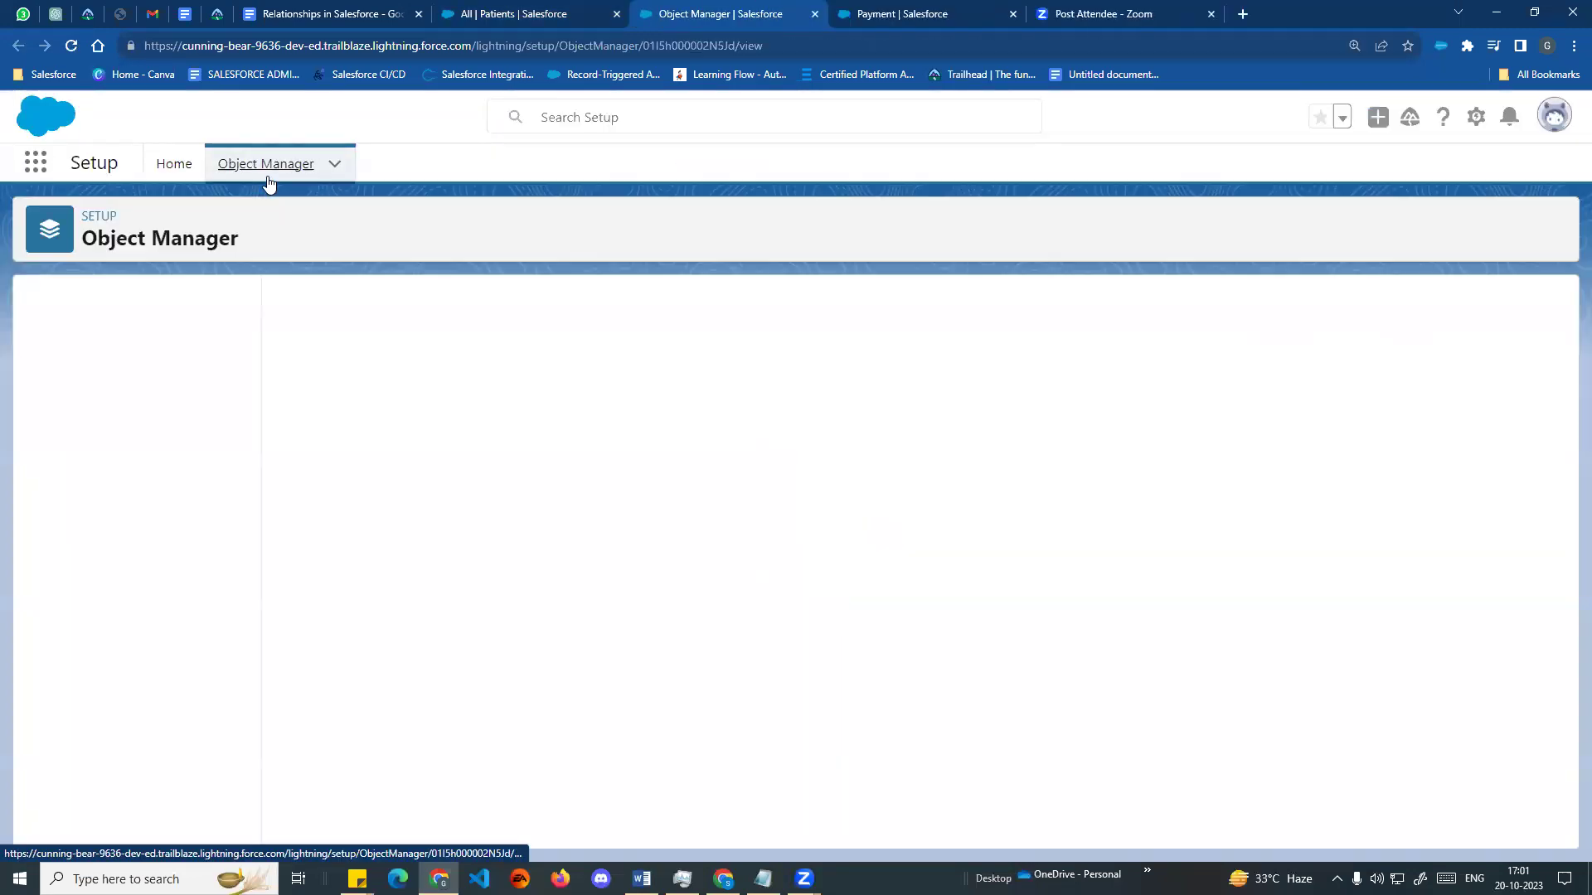
left_click(107, 363)
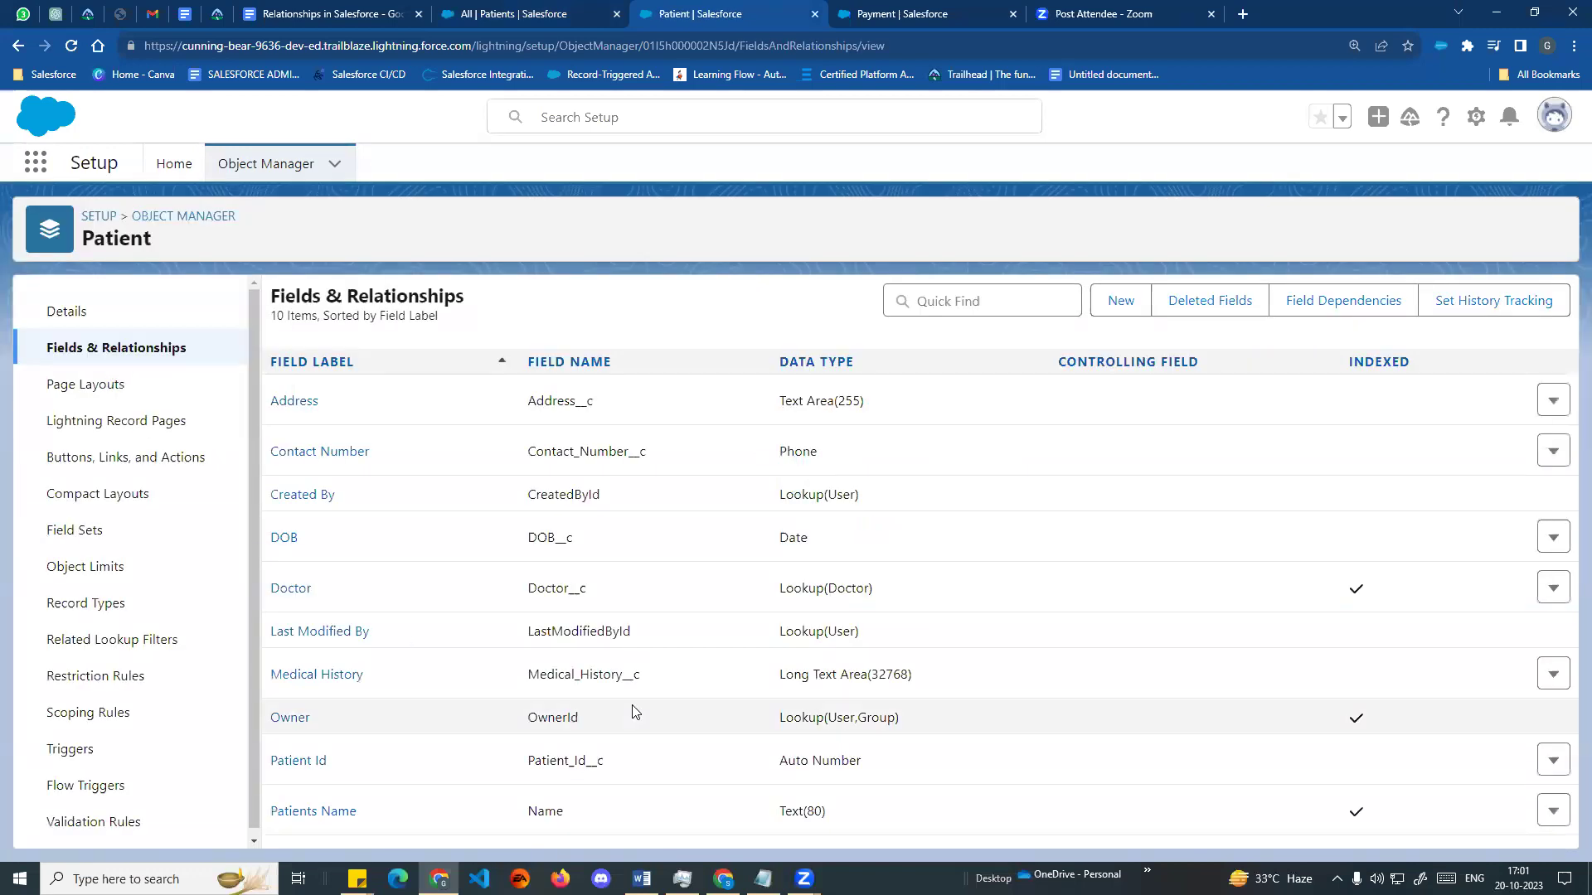
left_click(1106, 313)
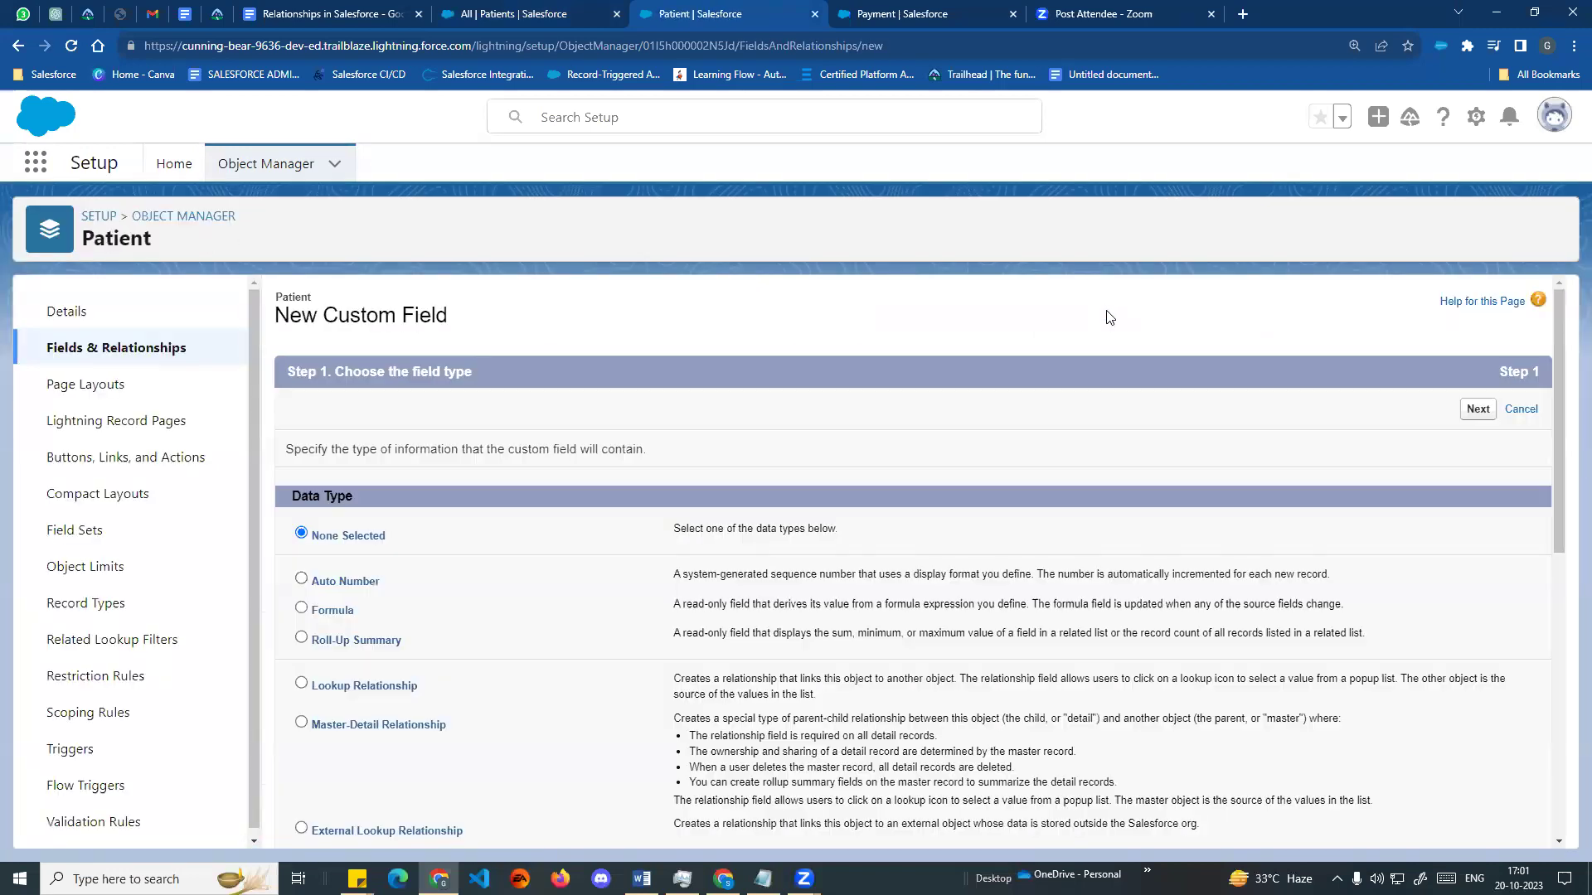
- Examine the Roll-Up Summary data type and its description among the field types offered for Patient
scroll(448, 705, "down", 1)
left_click_drag(312, 558, 408, 572)
left_click_drag(672, 551, 1373, 548)
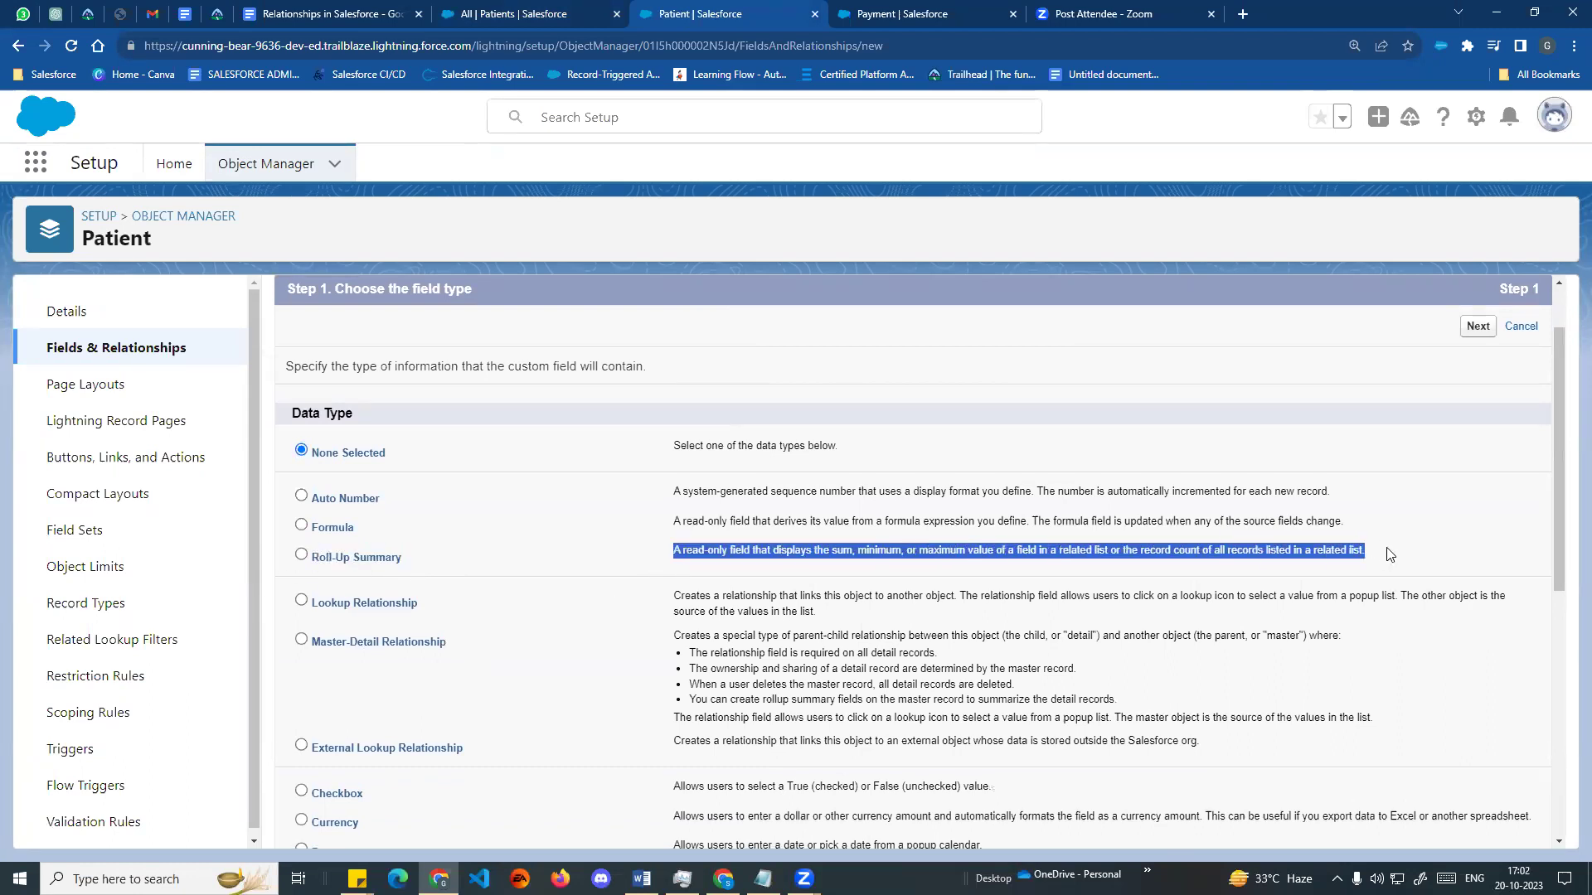
left_click(1389, 549)
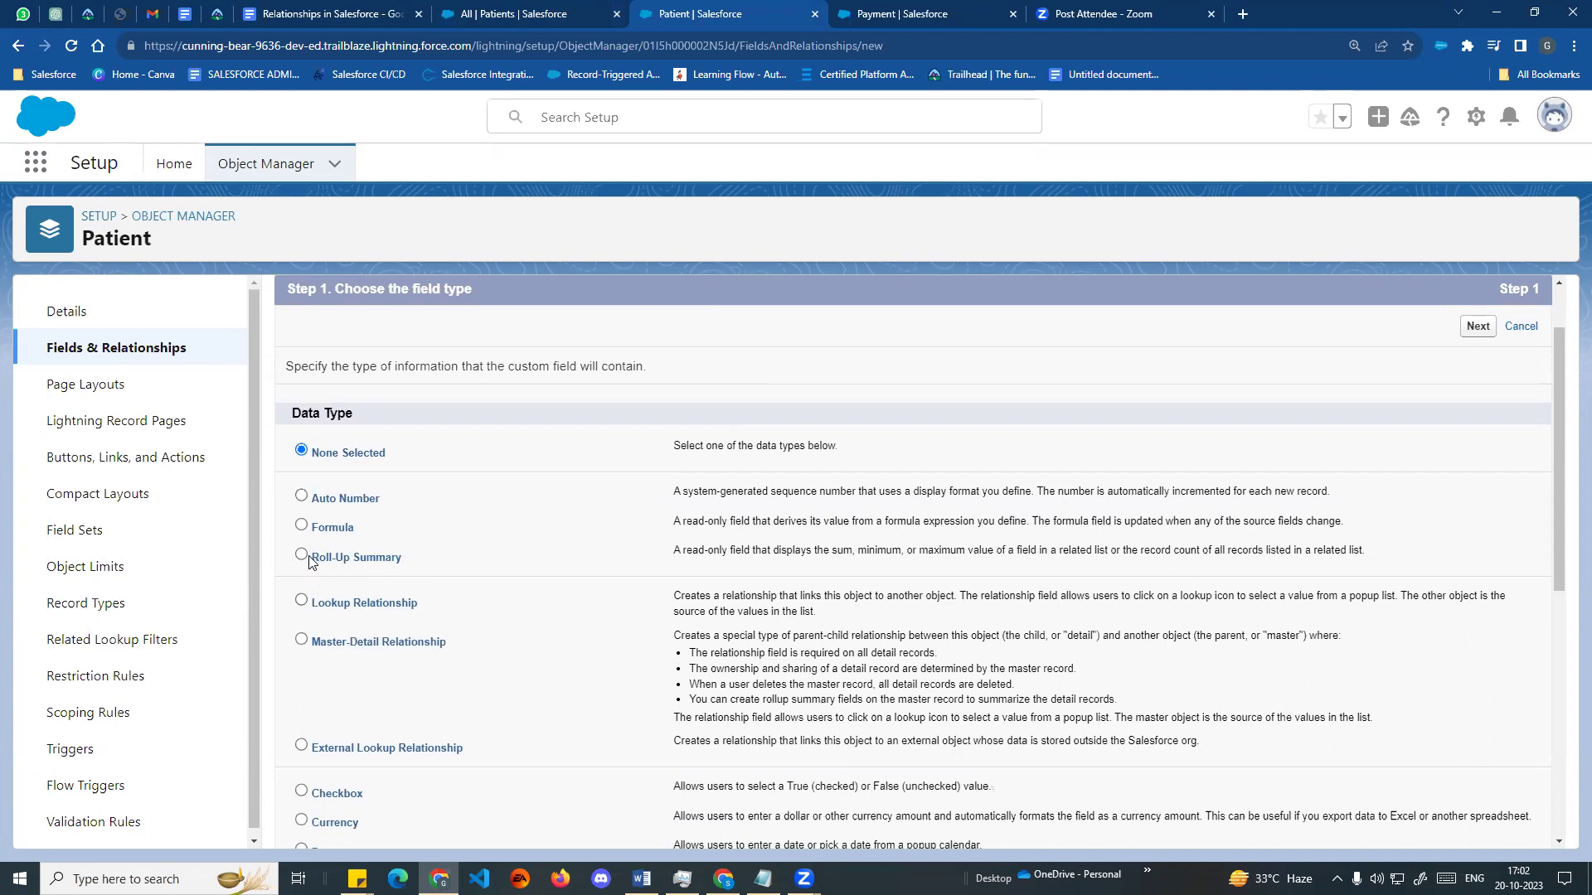
left_click_drag(309, 562, 404, 567)
left_click(430, 574)
left_click_drag(311, 566, 425, 569)
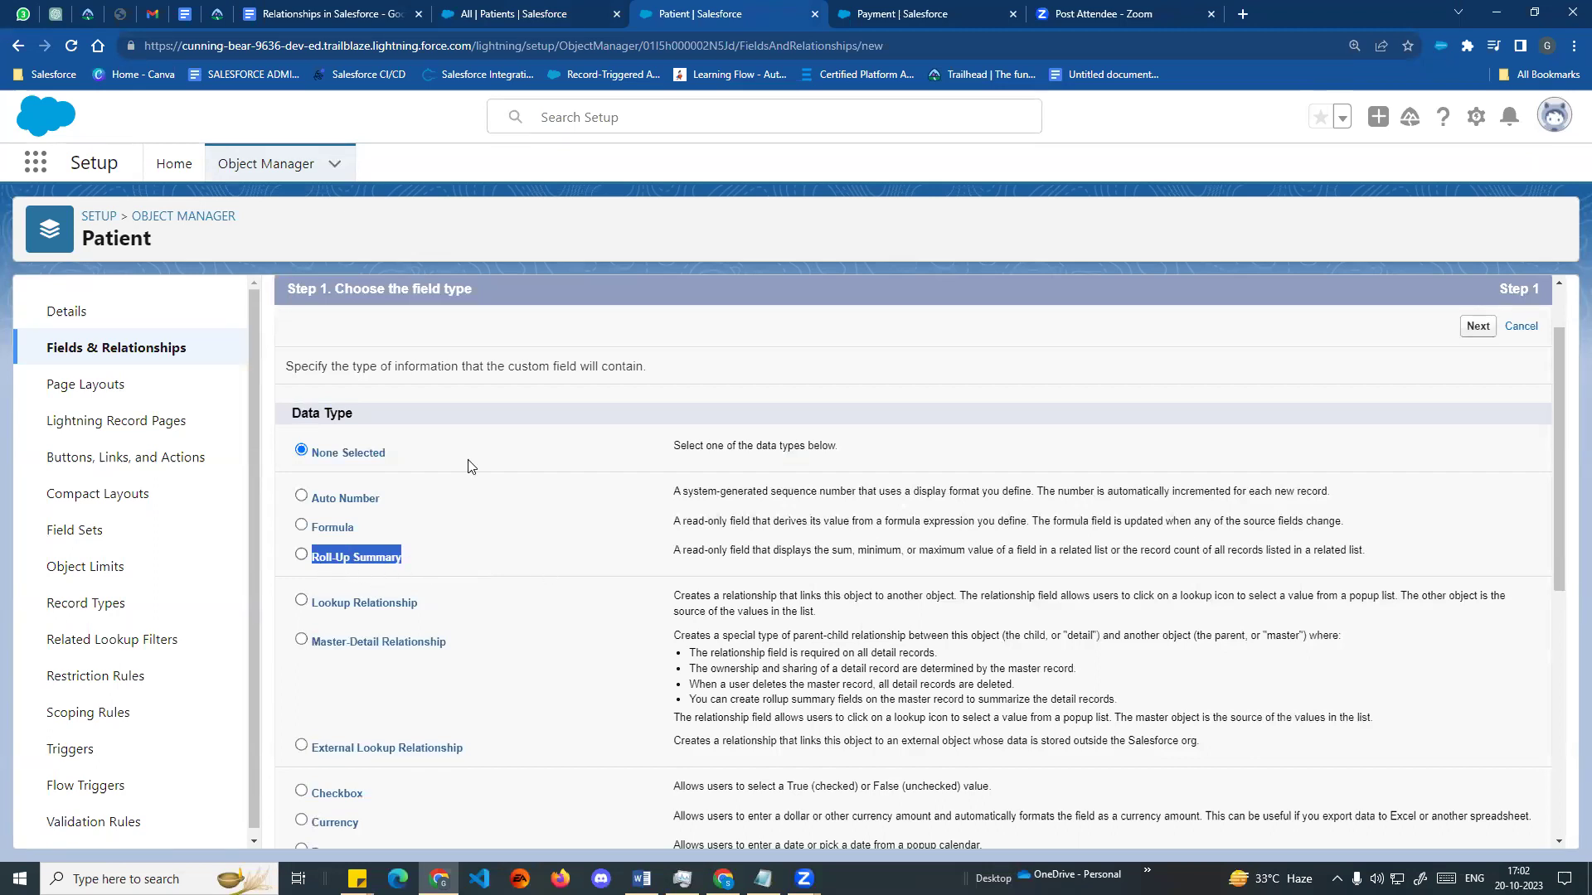
left_click(358, 572)
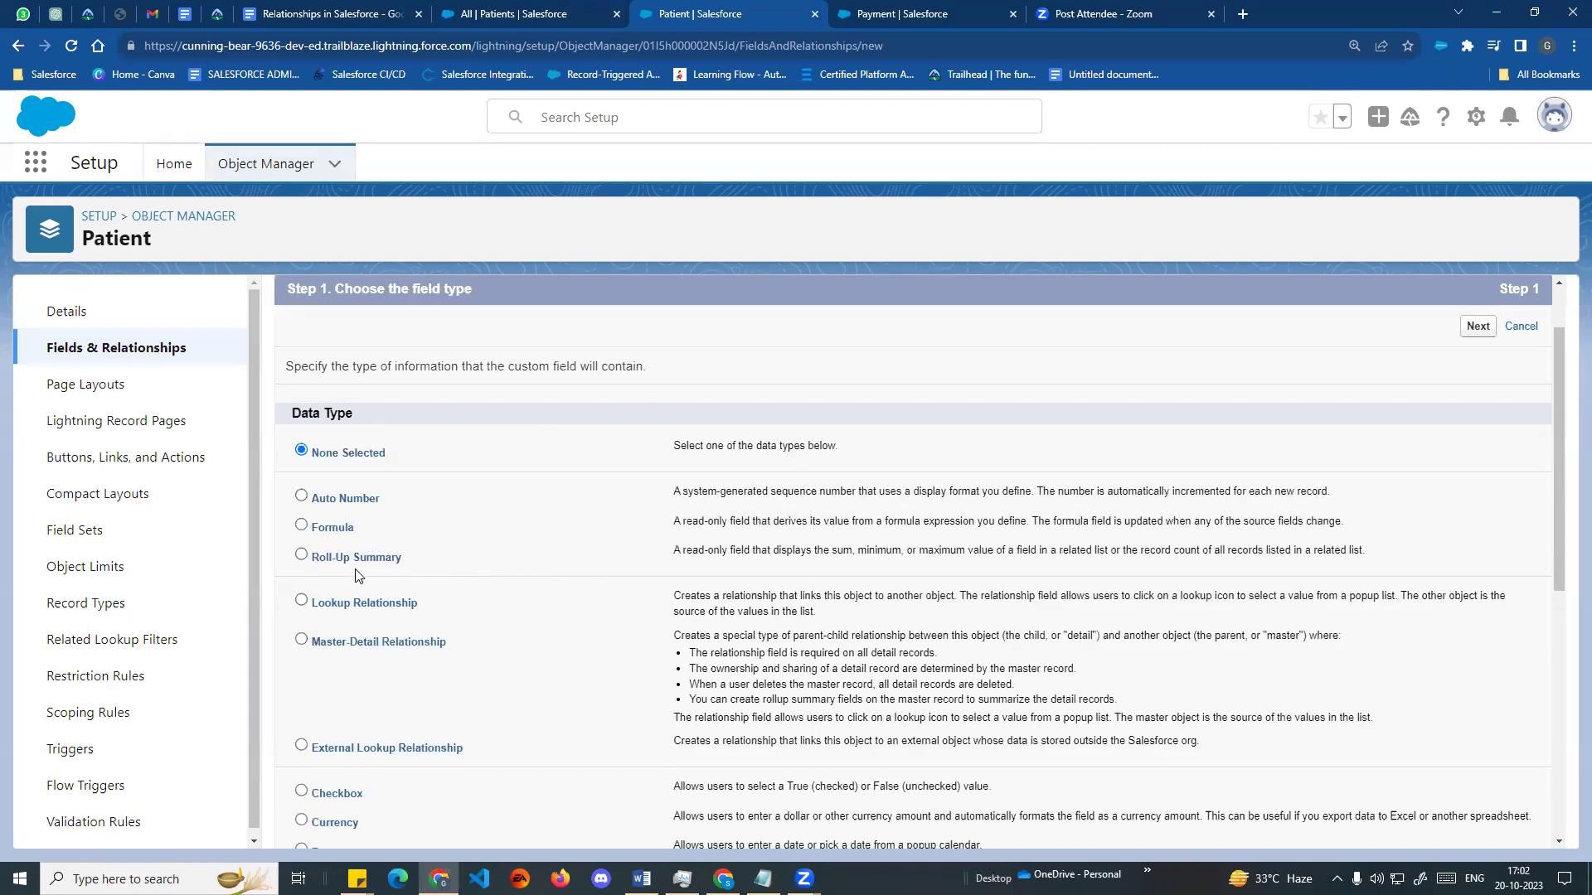
- Reopen the new custom field page for Patient and check whether Roll-Up Summary is available on this master object
right_click(315, 565)
left_click(352, 572)
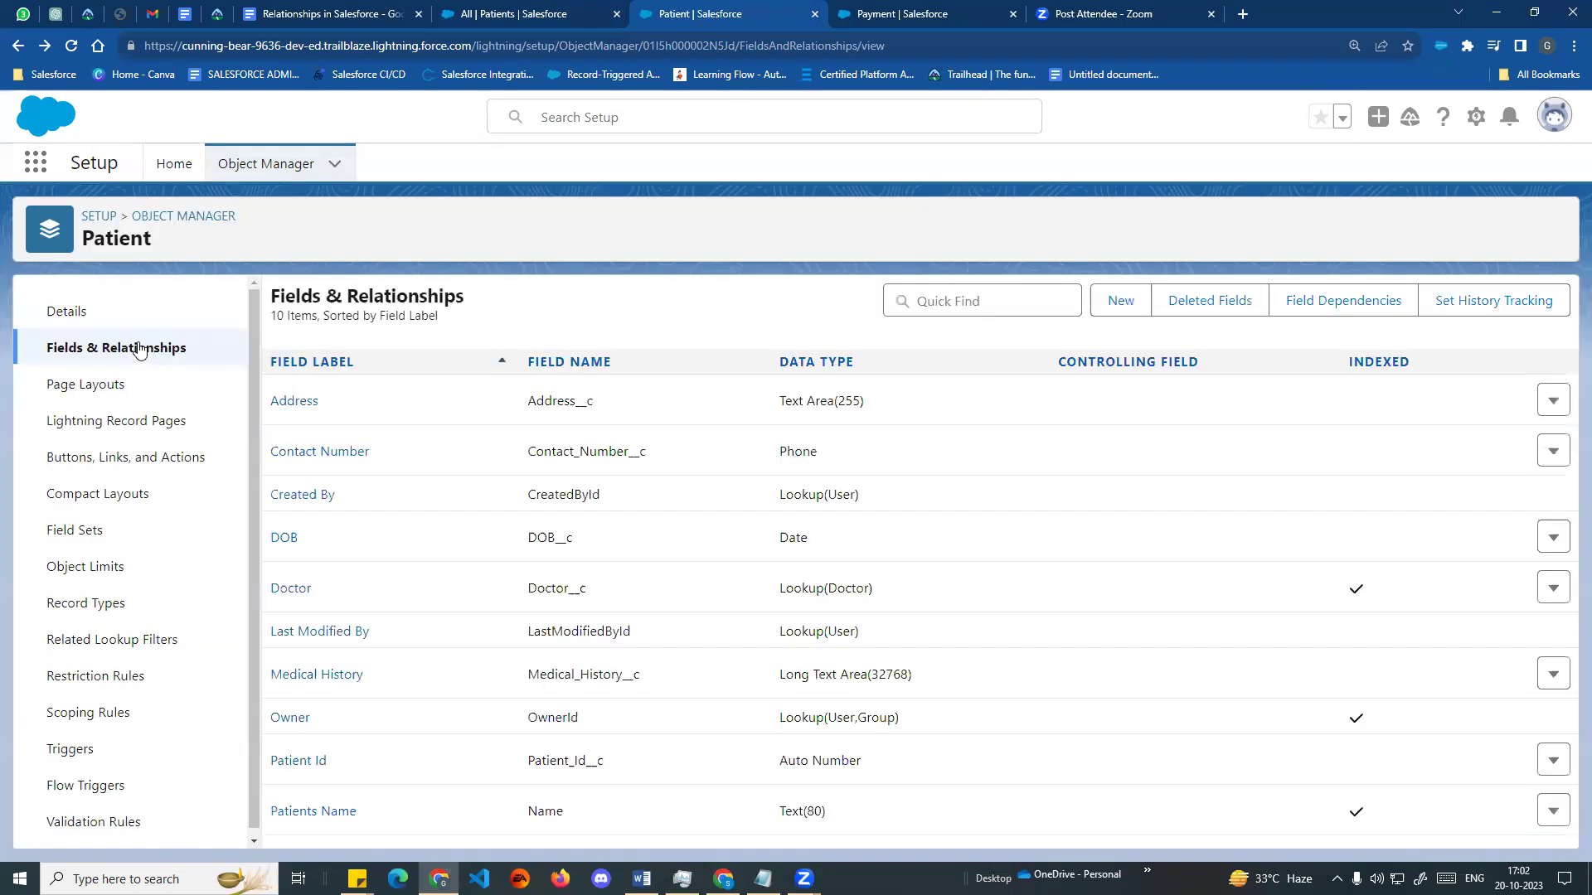
left_click(1121, 301)
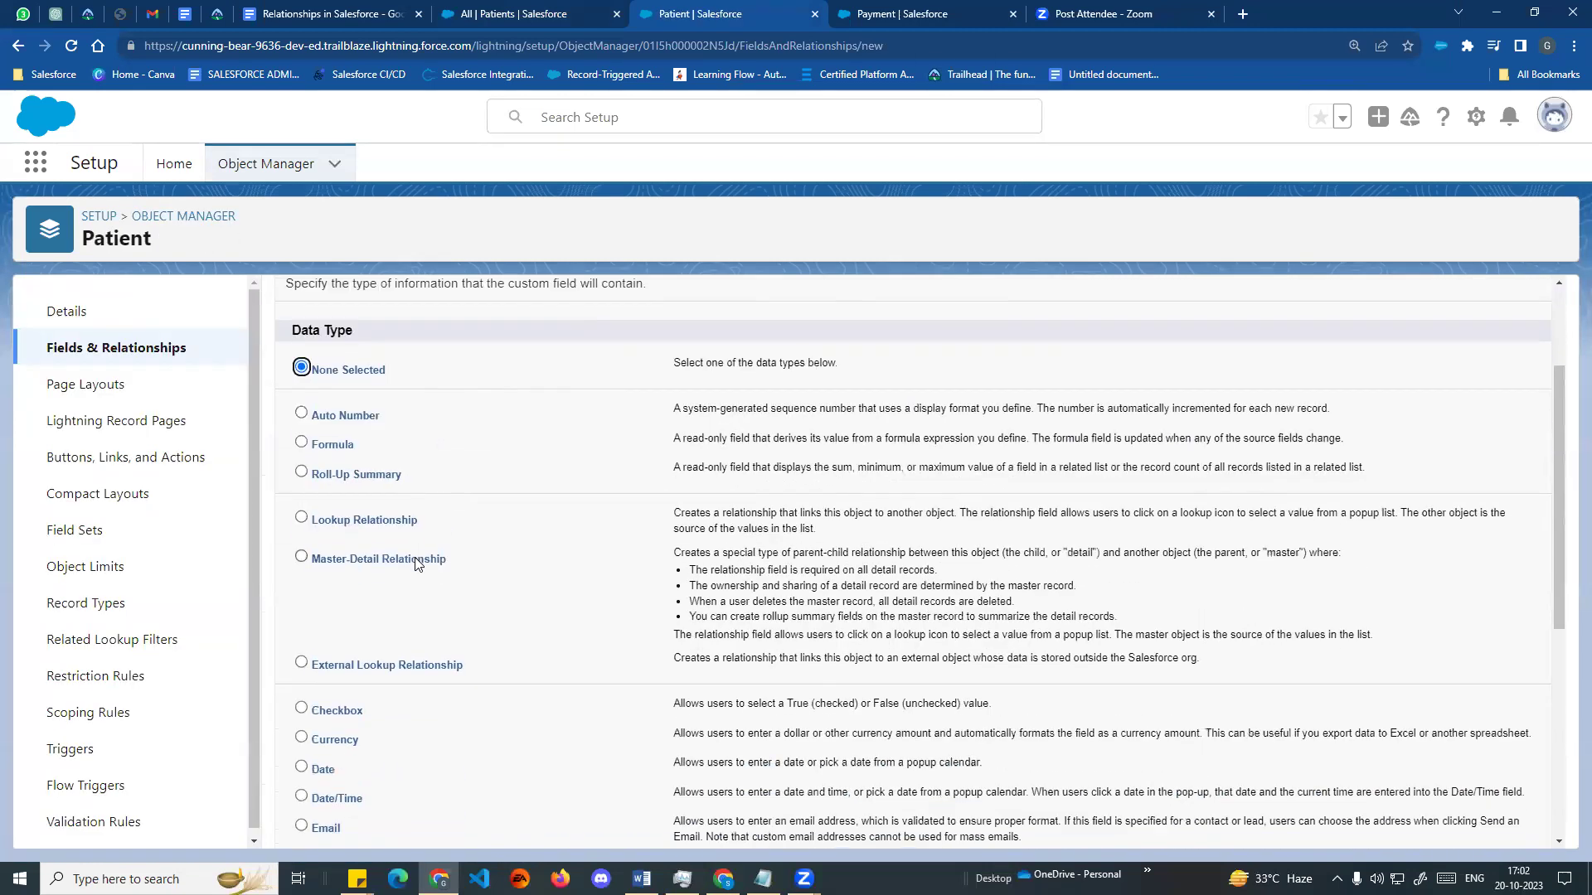
left_click(91, 234)
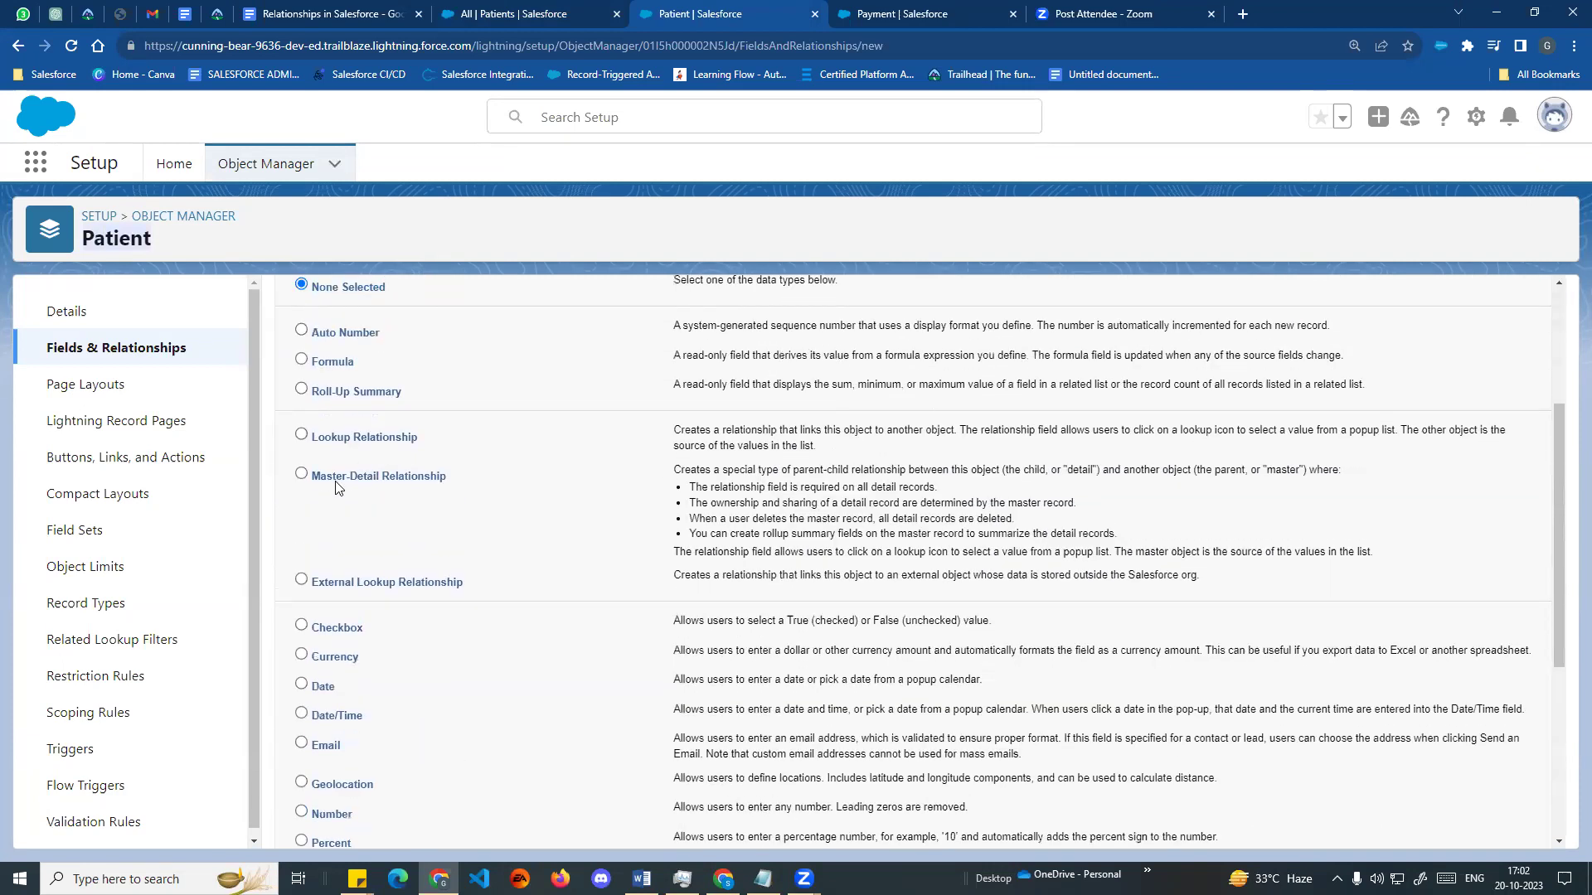
left_click_drag(313, 395, 372, 406)
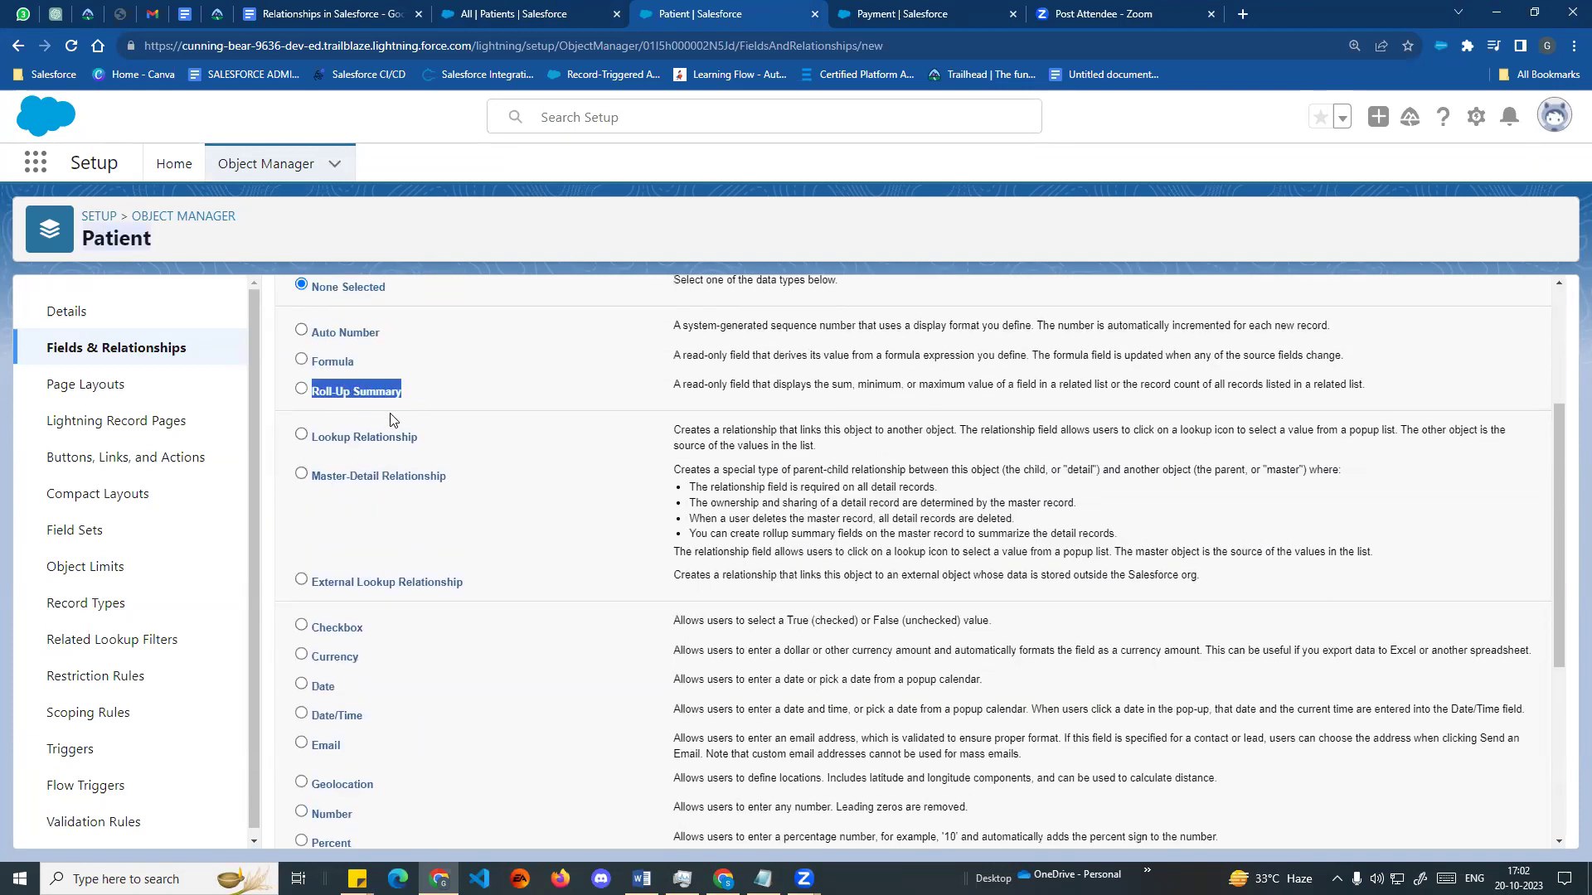
scroll(365, 398, "up", 3)
- Find the Doctor object in Object Manager with "doc" and start a new custom field on it
left_click(260, 170)
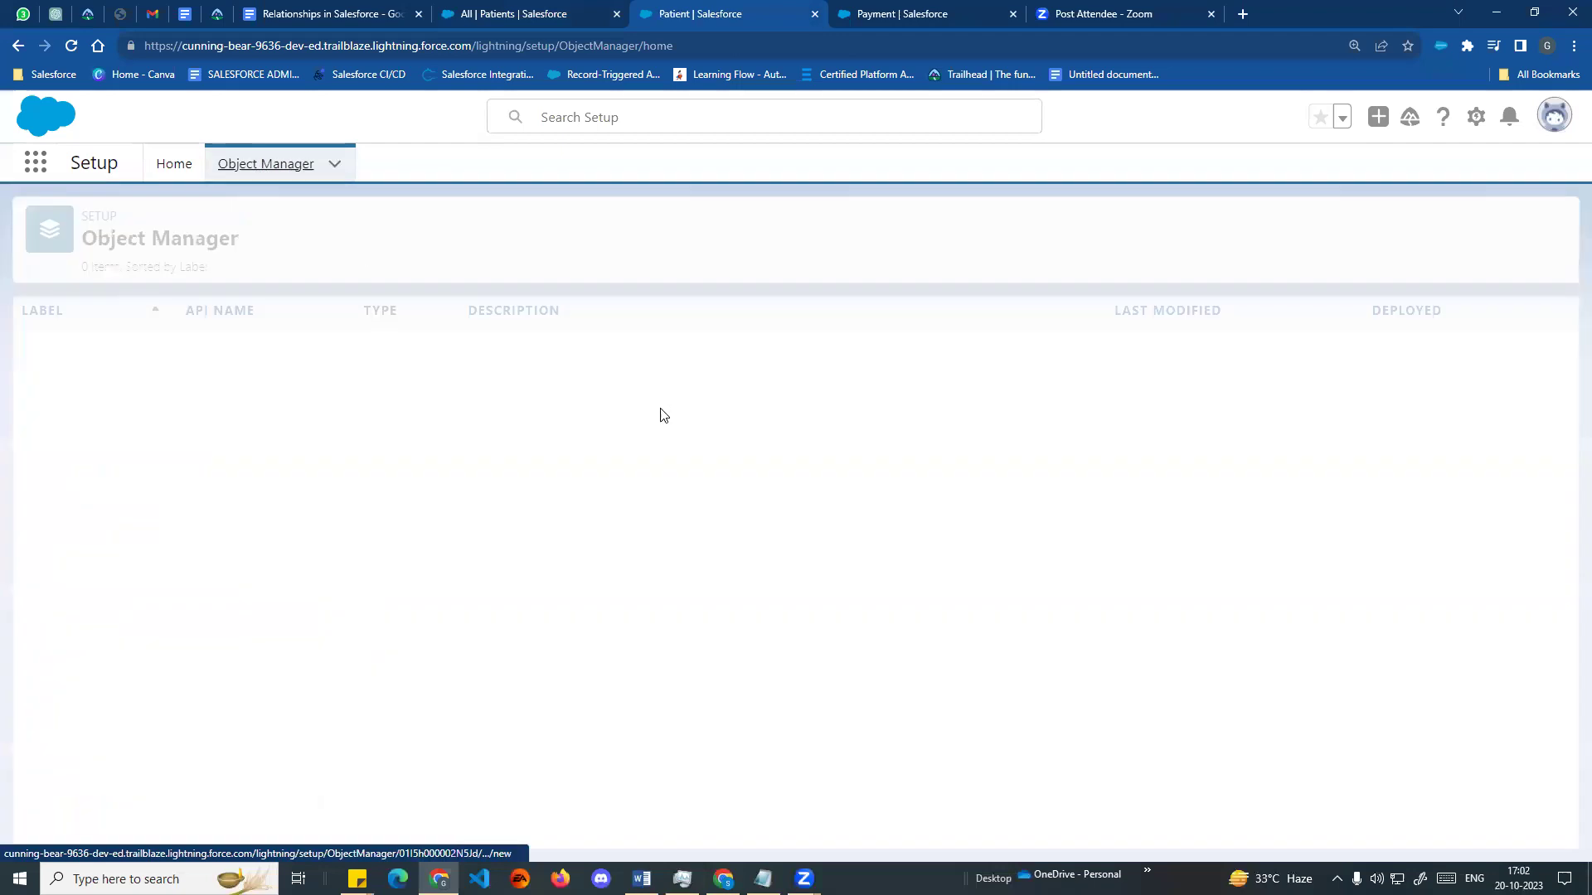
left_click(1222, 223)
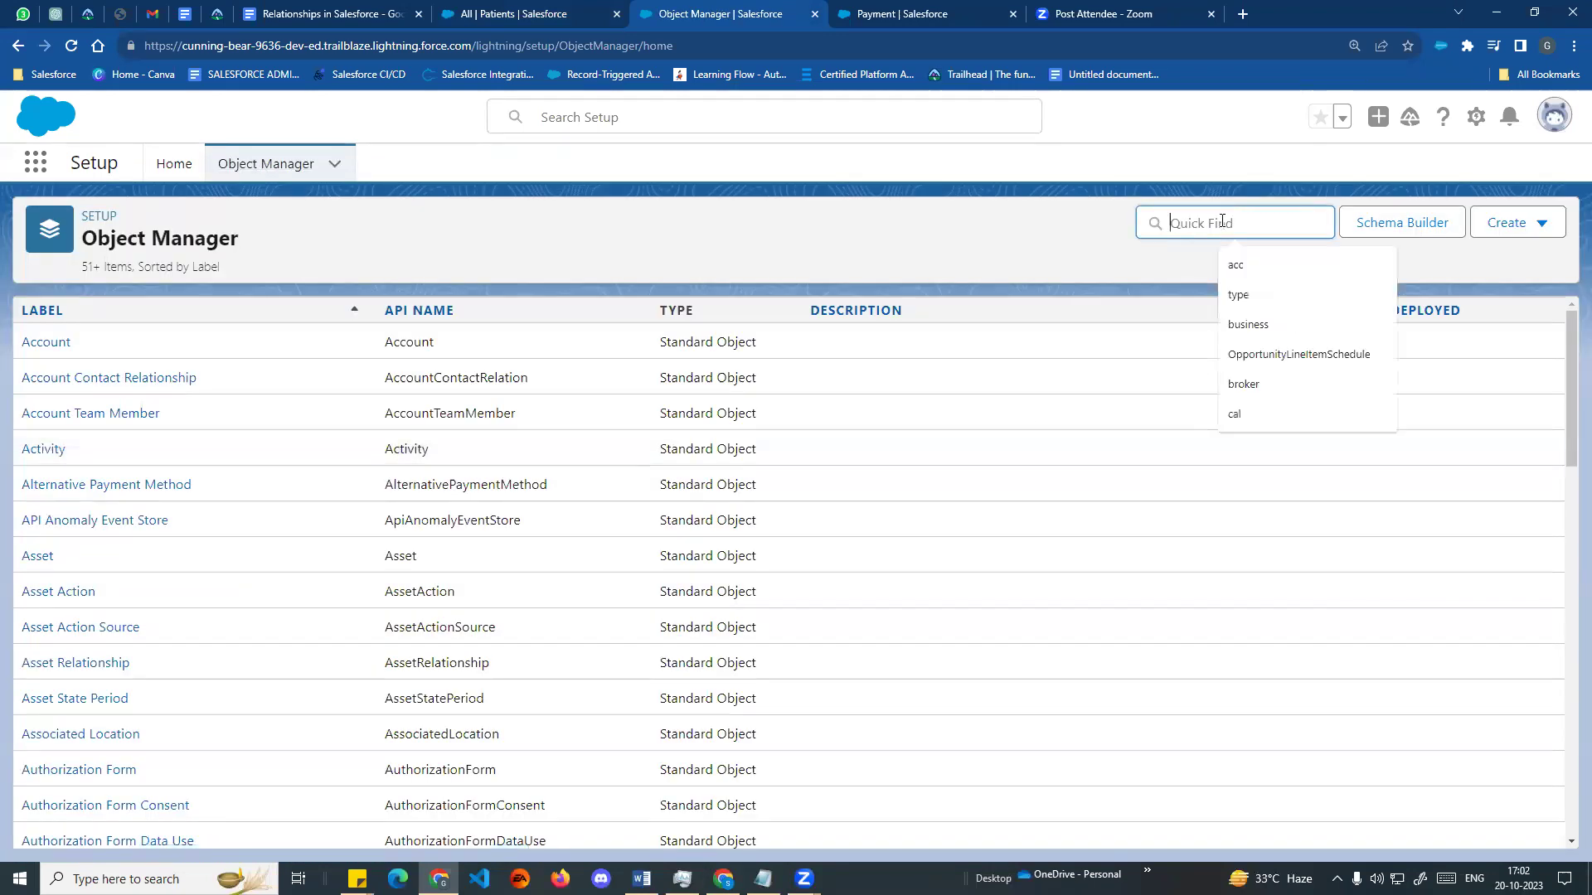
type("doc")
left_click(47, 352)
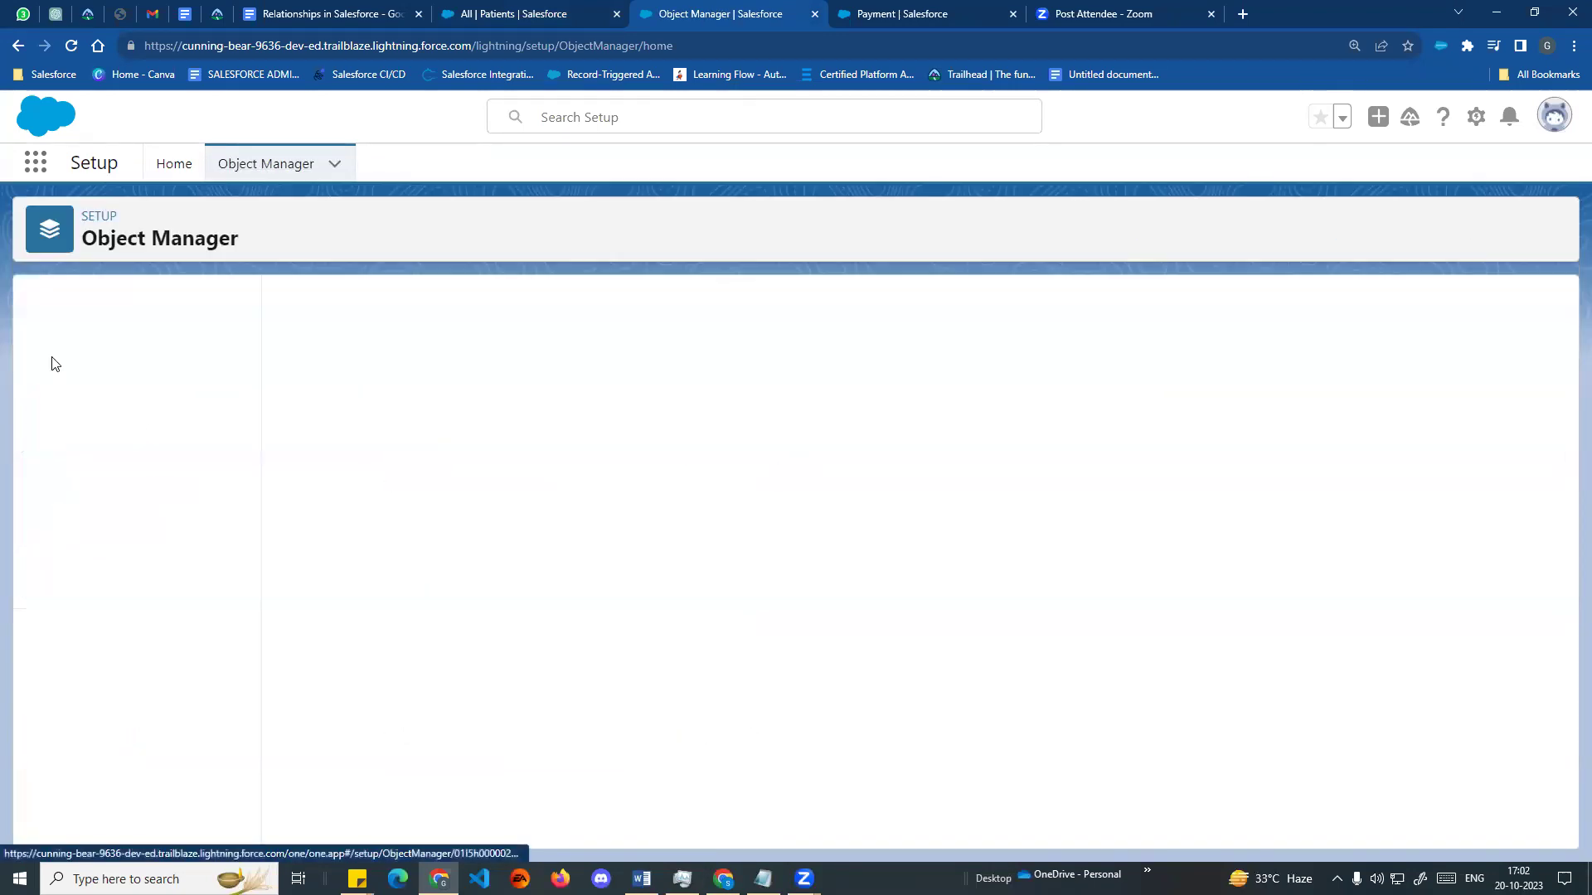
left_click(105, 363)
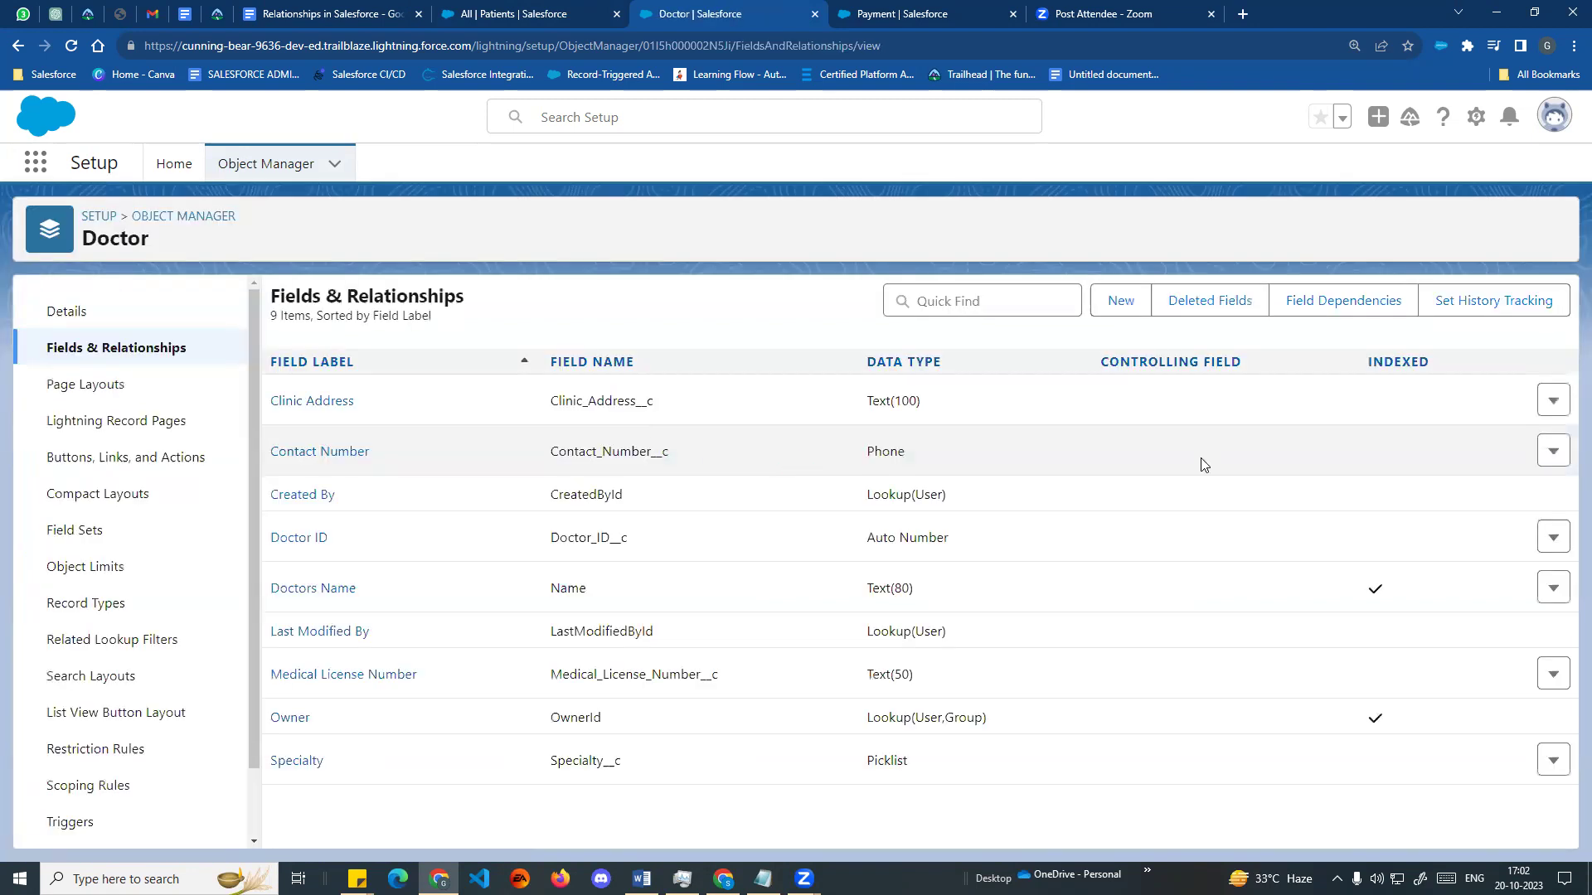
left_click(1131, 311)
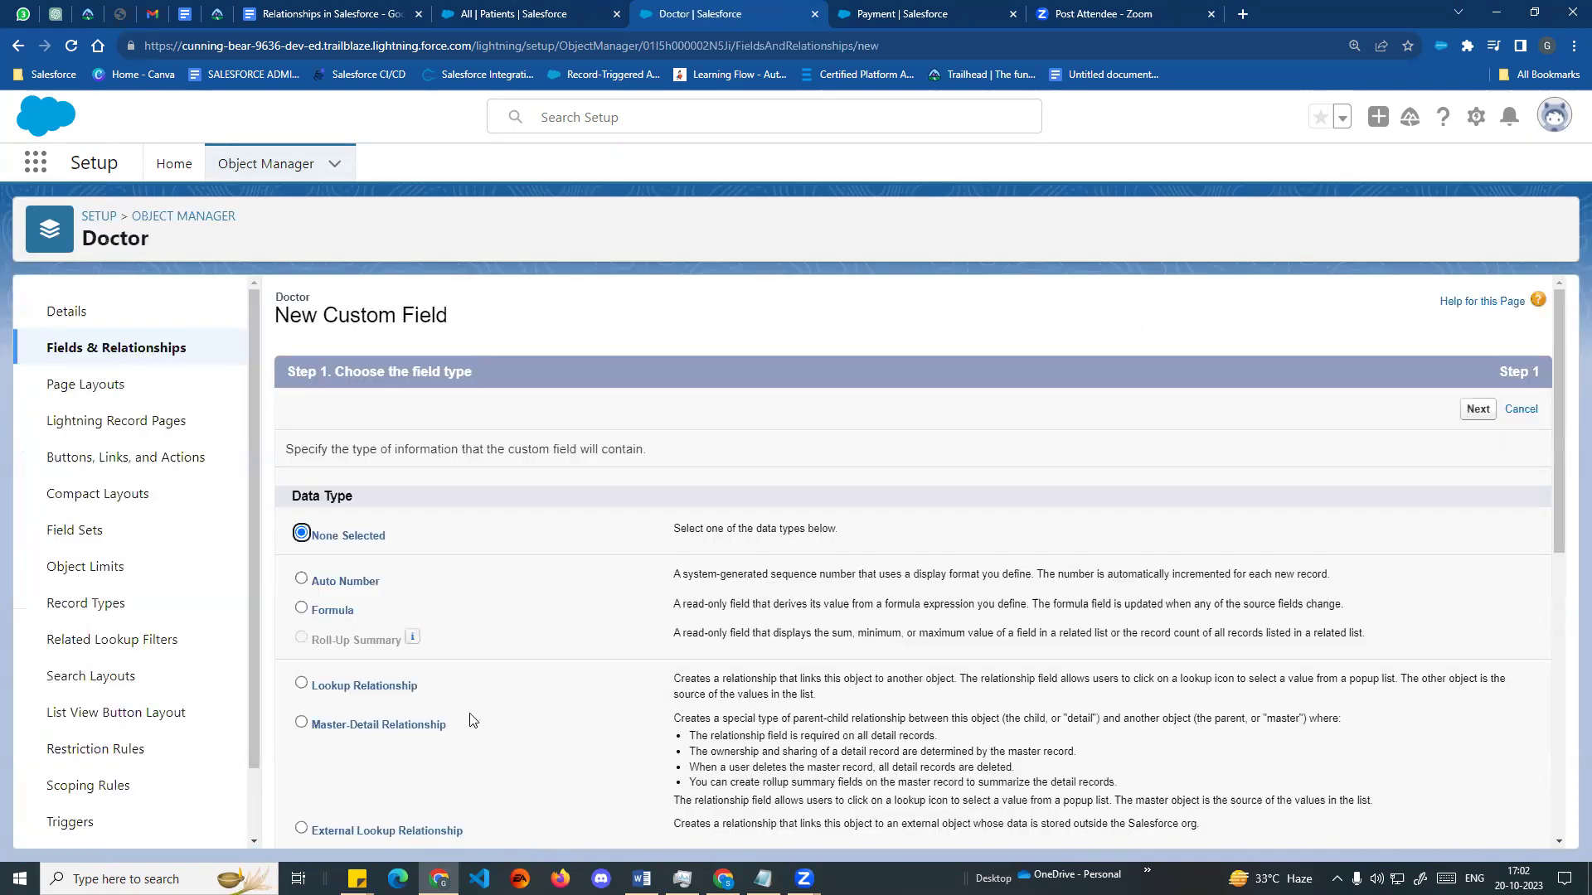
- Check whether the Roll-Up Summary type can be selected for Doctor and read its information note
scroll(456, 697, "down", 2)
left_click_drag(314, 482, 412, 474)
left_click(412, 472)
left_click_drag(439, 422, 592, 456)
left_click(608, 455)
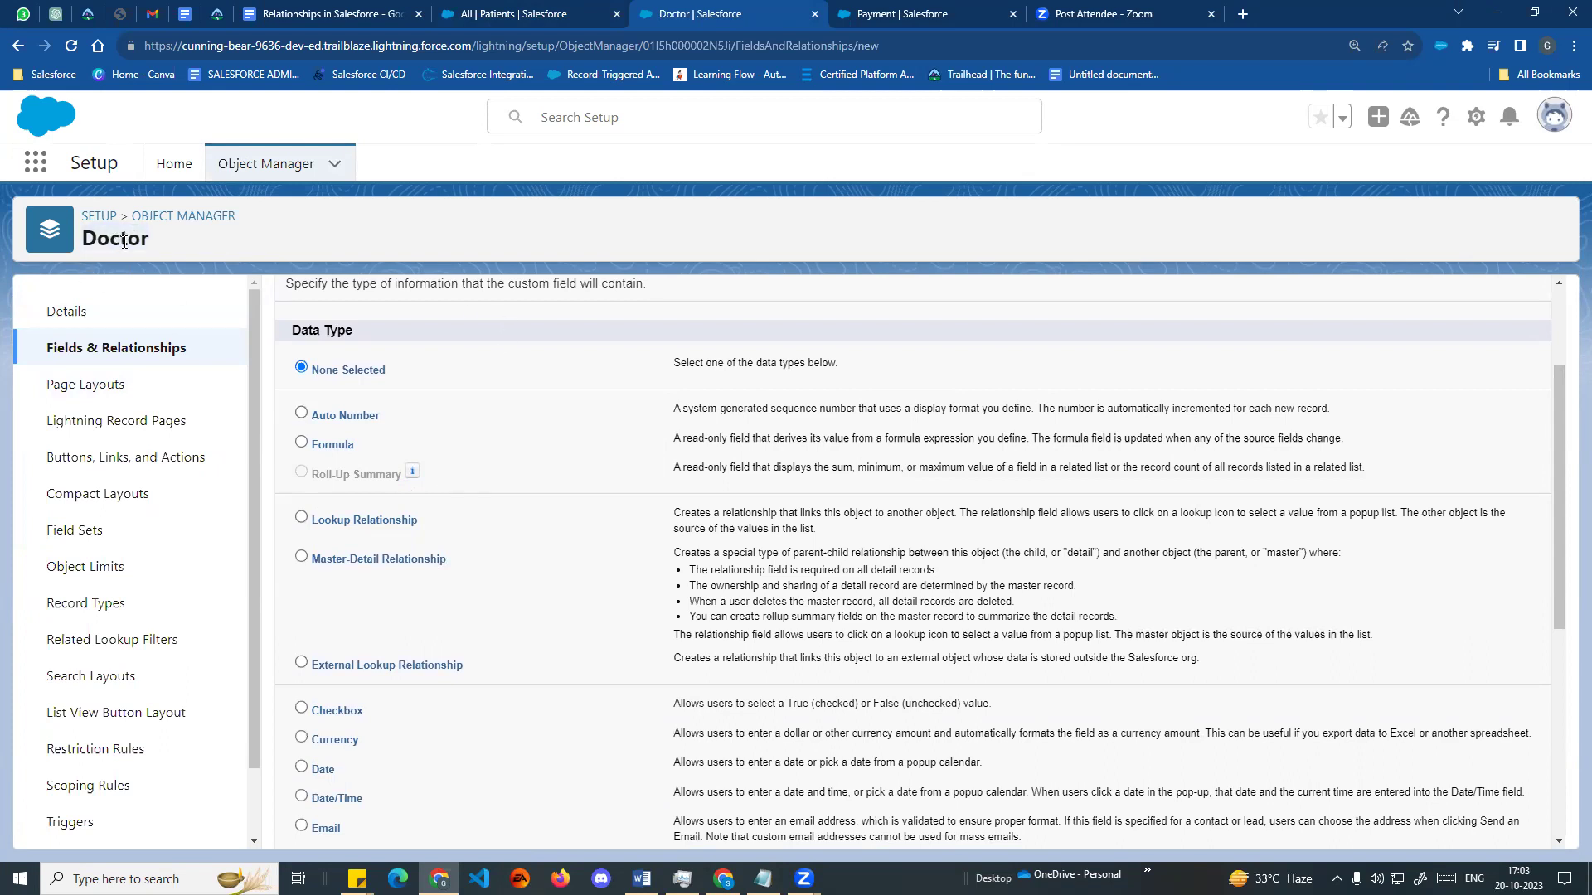
left_click_drag(313, 476, 408, 479)
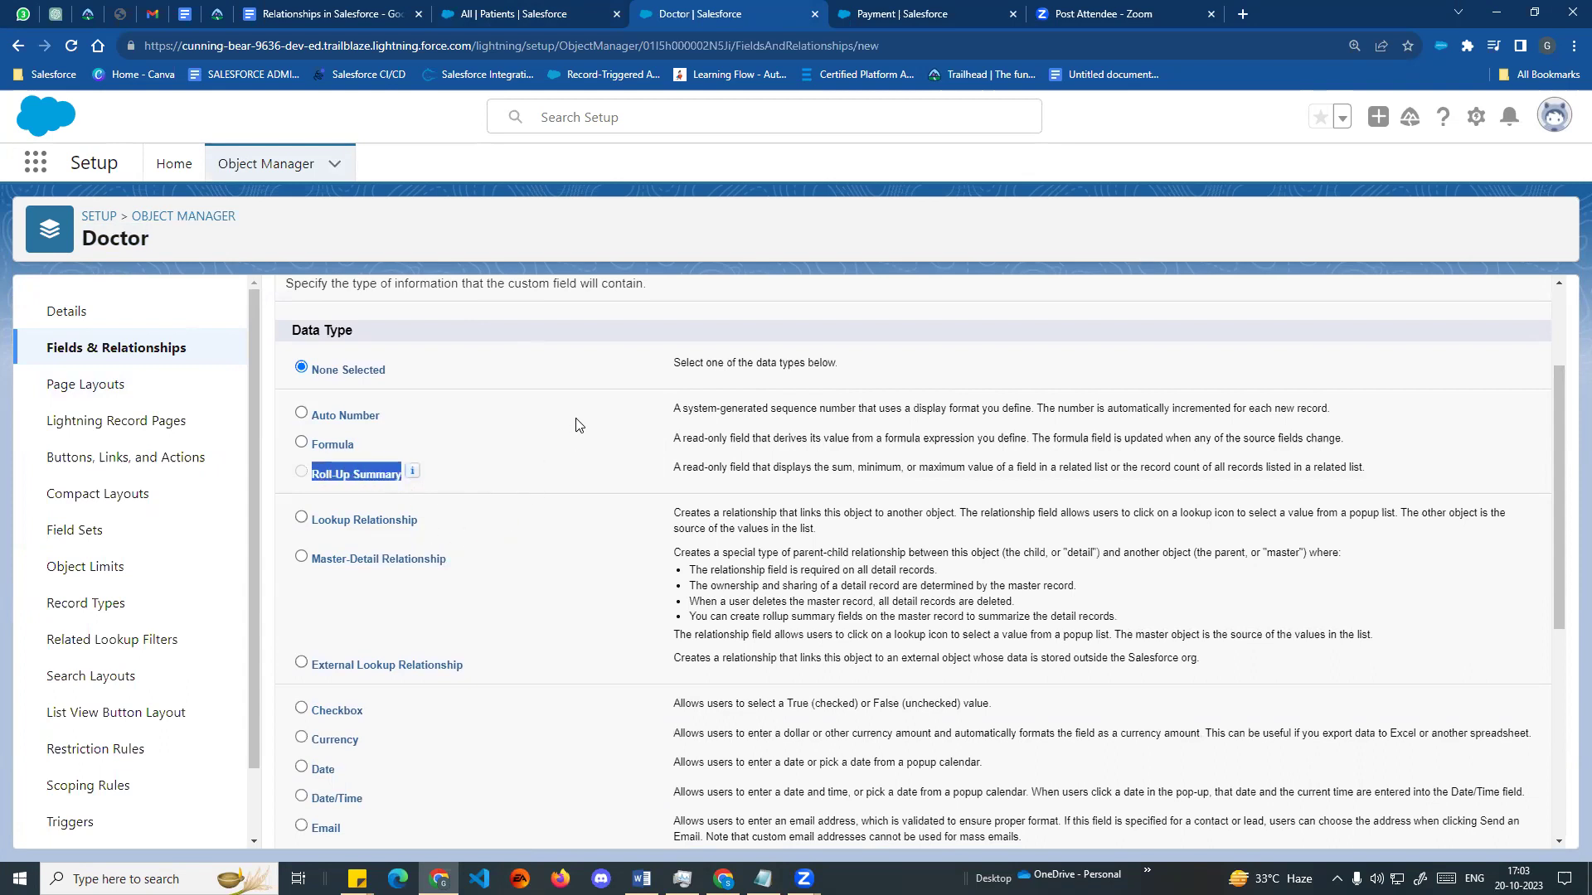
- Return to the Patient DB app, open the remaining patient's record and examine its Owner field
left_click(573, 14)
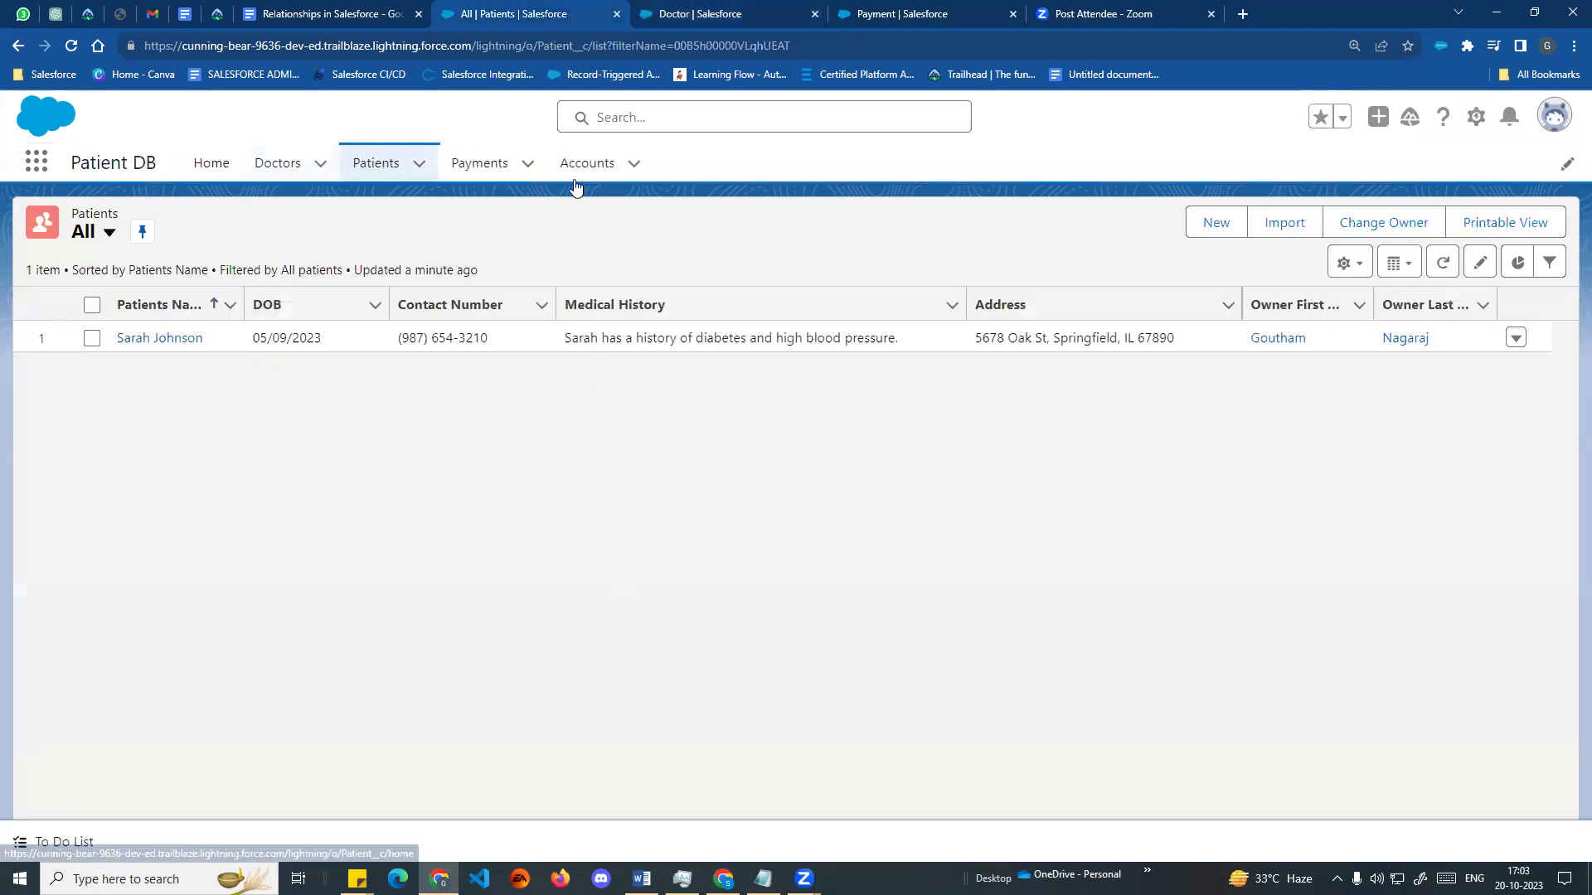
left_click(487, 169)
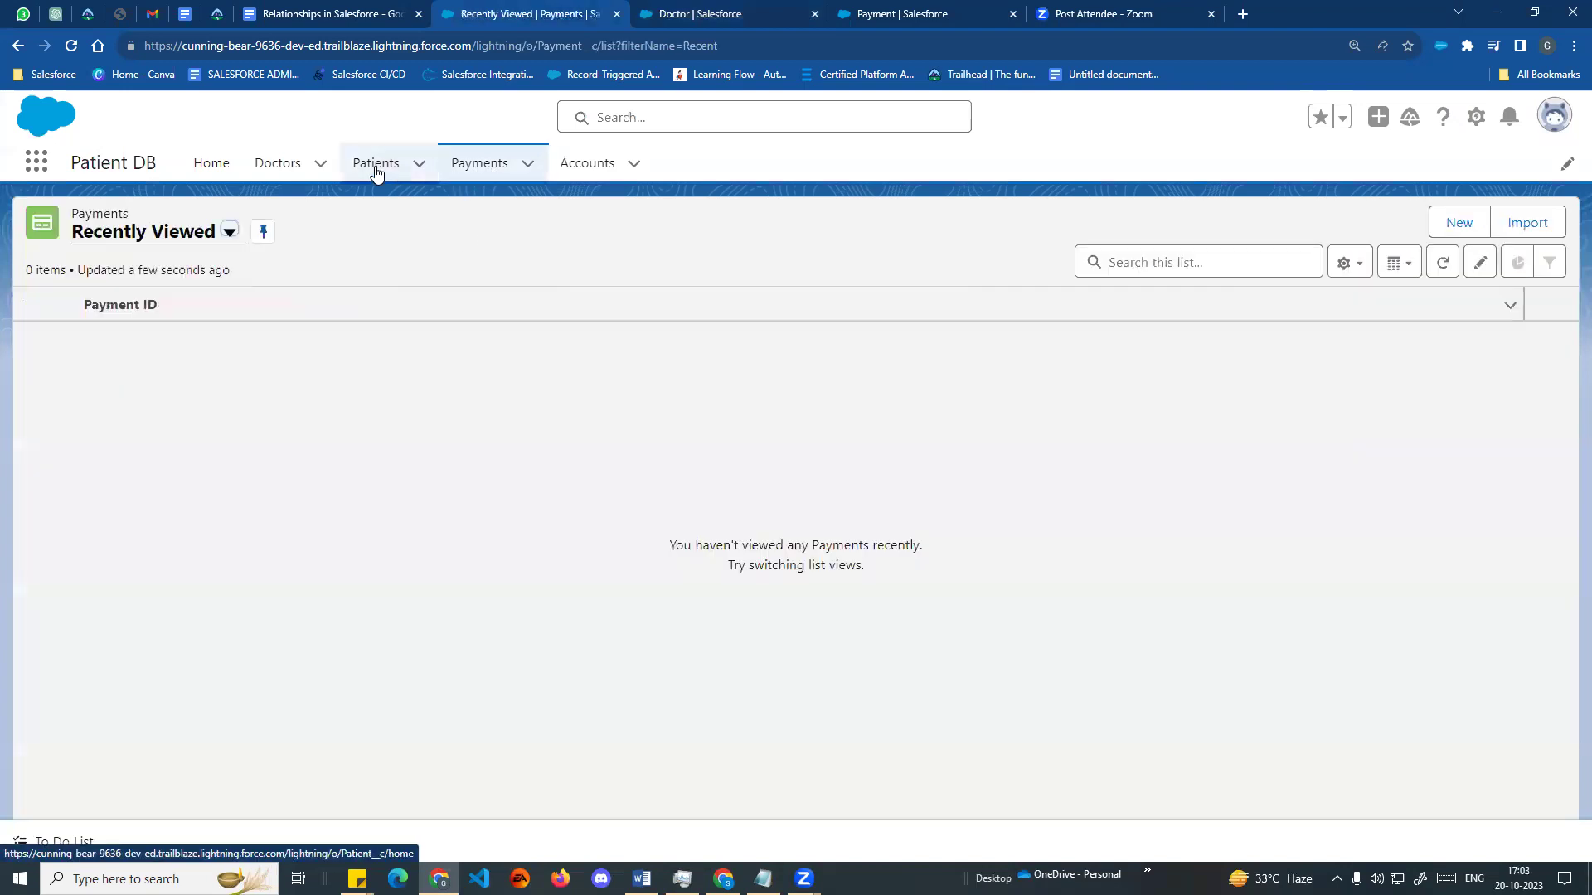
left_click(376, 166)
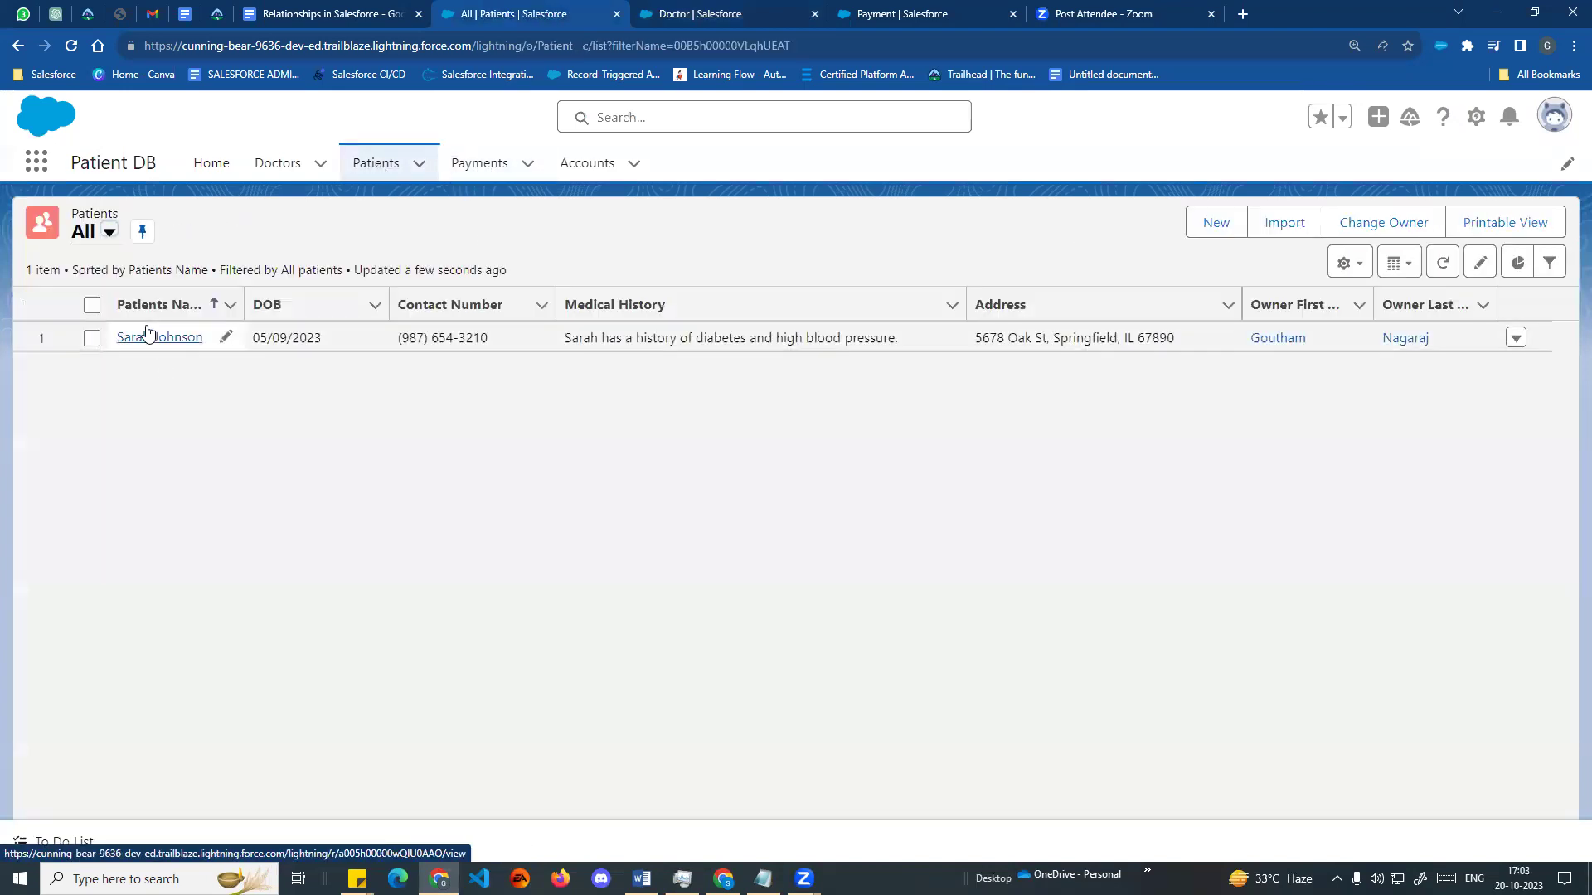
left_click(164, 340)
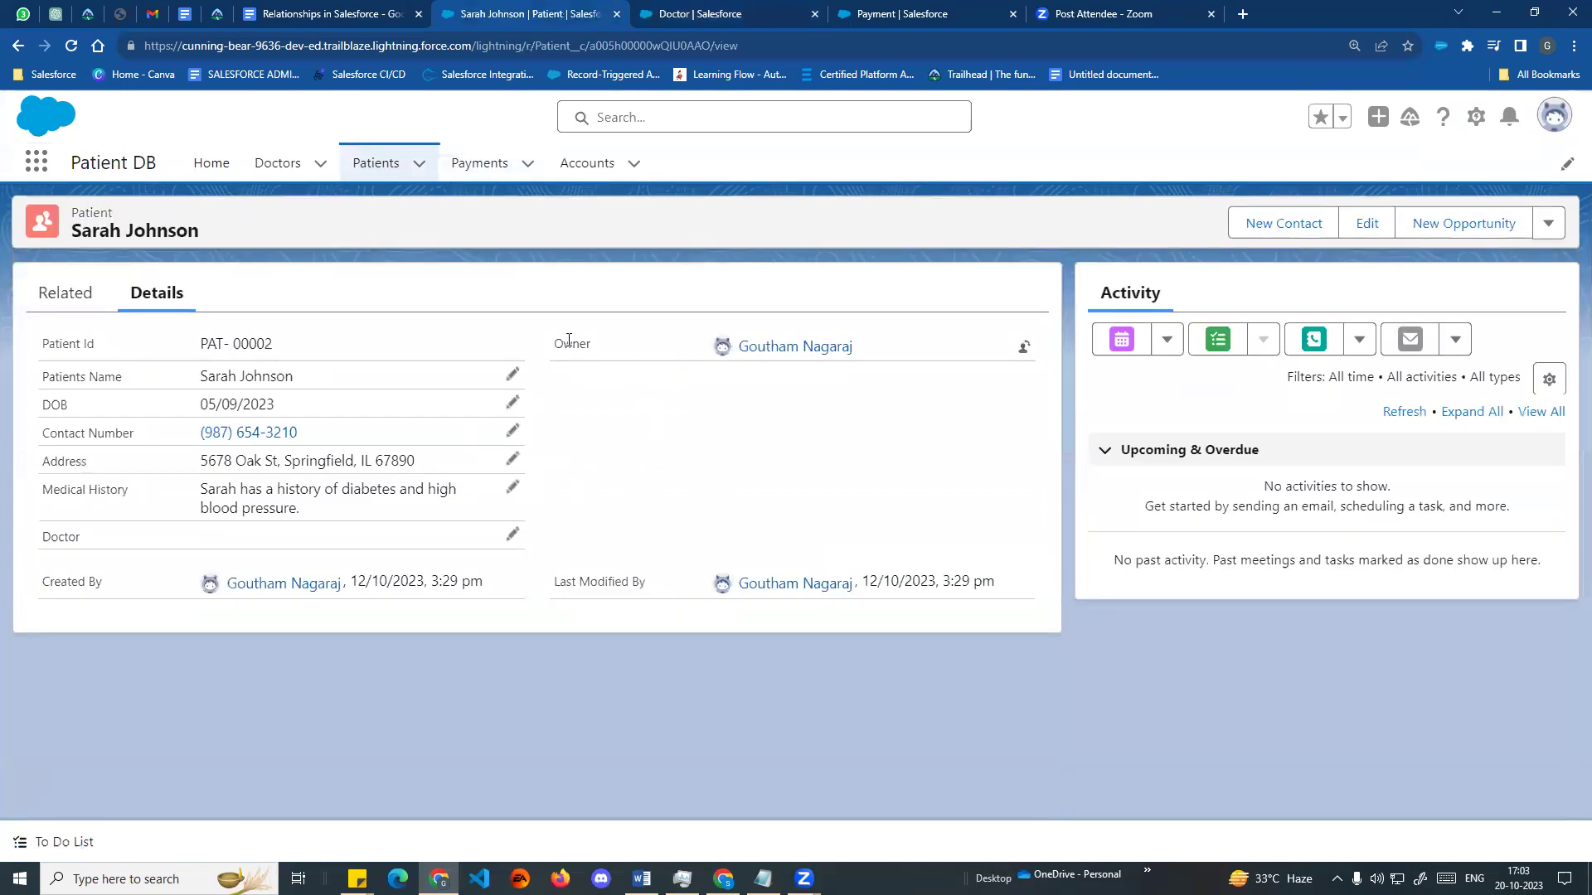
left_click_drag(56, 224, 222, 236)
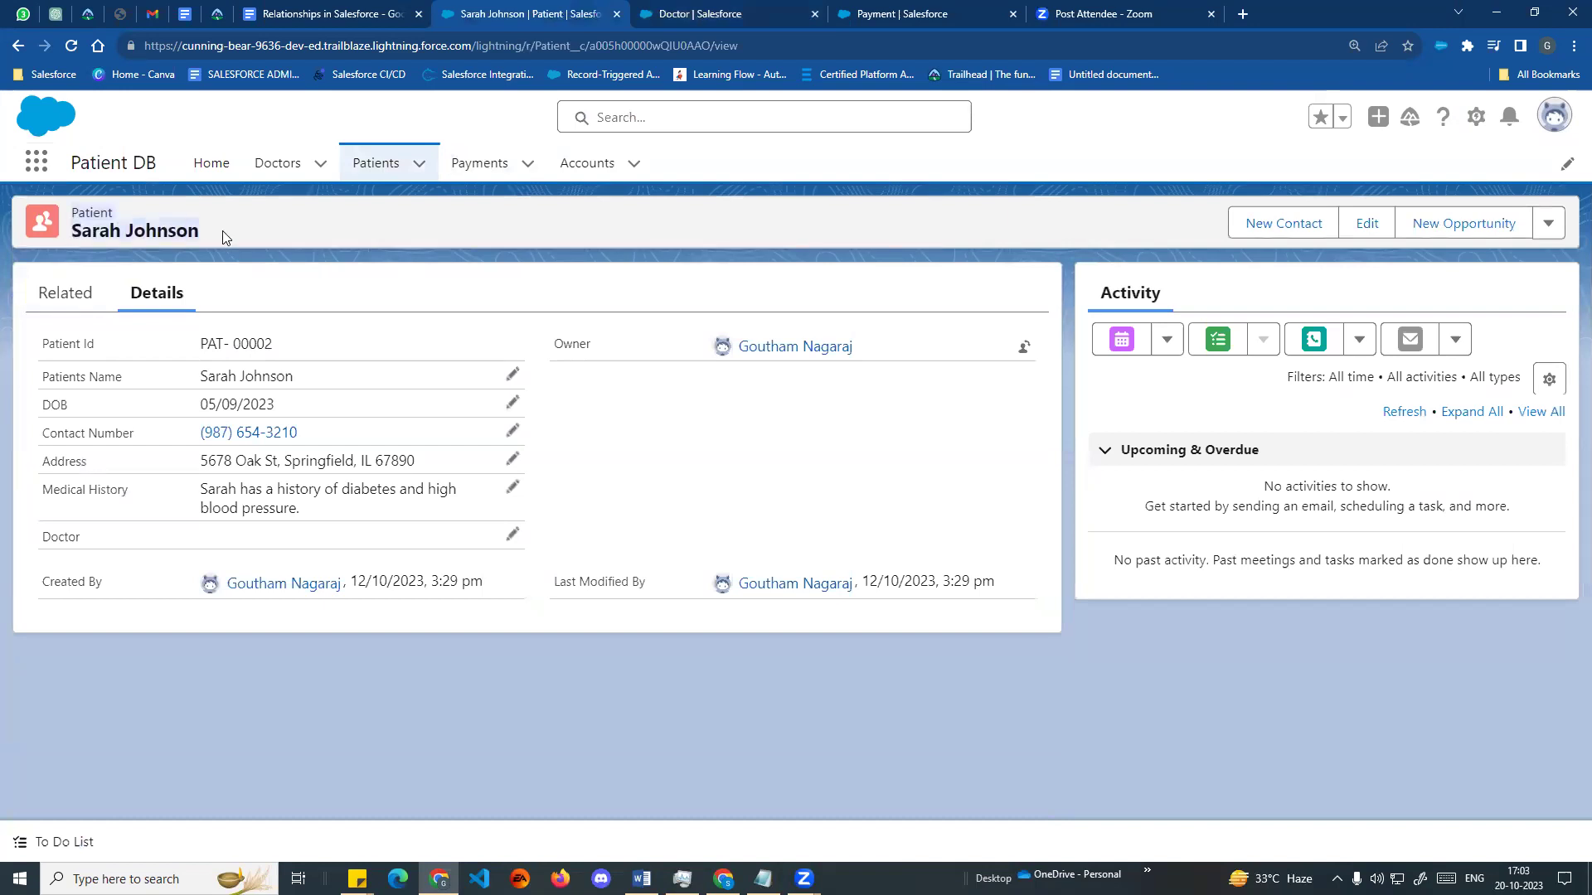
left_click(209, 702)
double_click(587, 344)
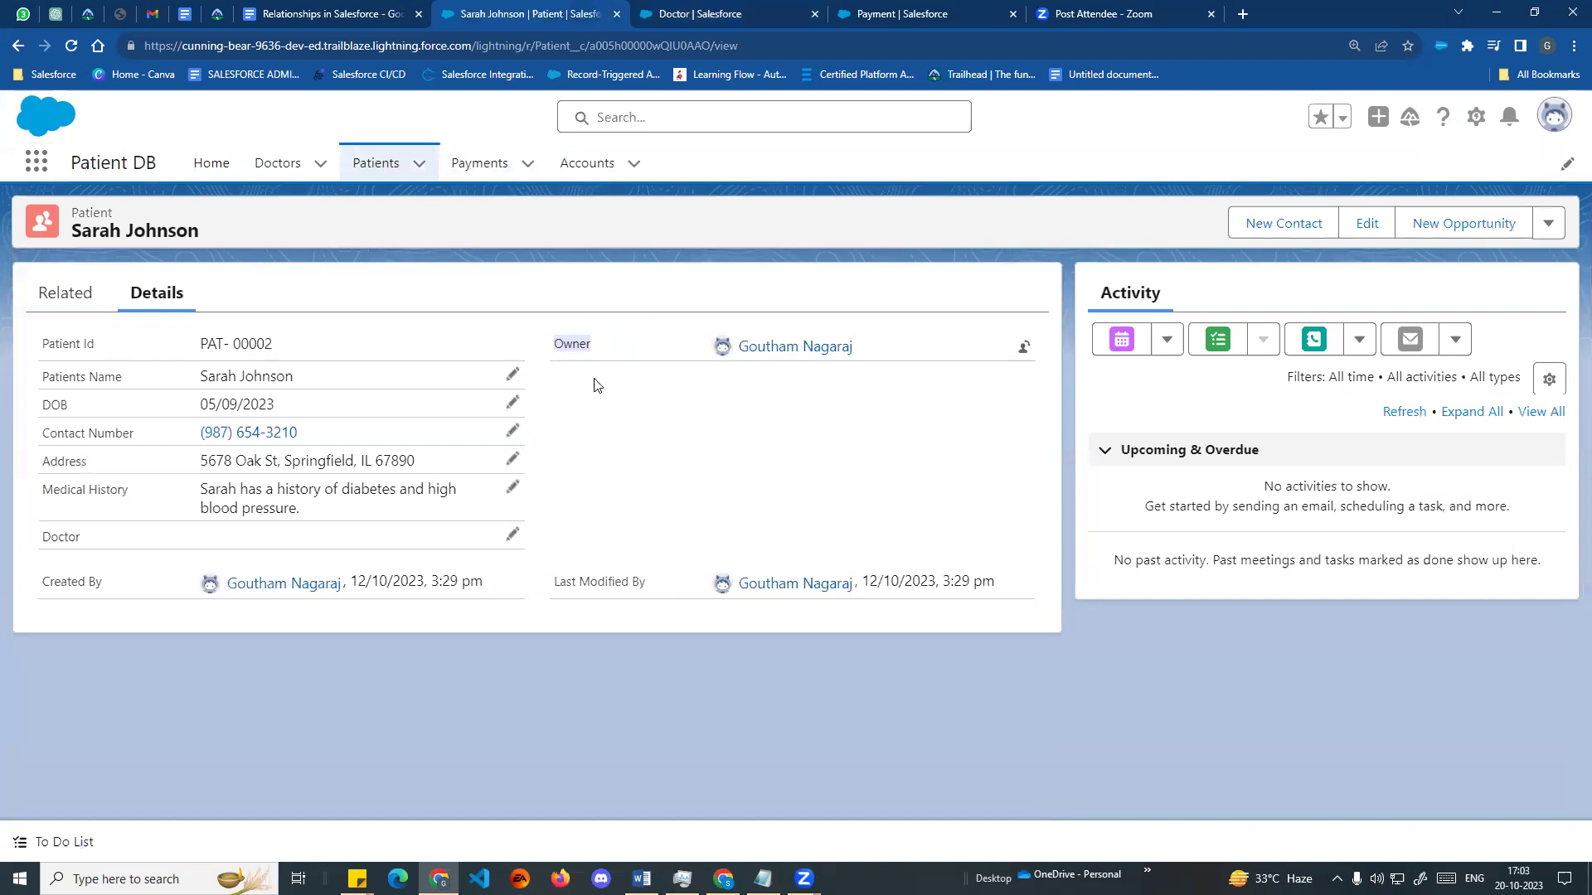
- Change the owner of the open patient record to another user
left_click(1025, 349)
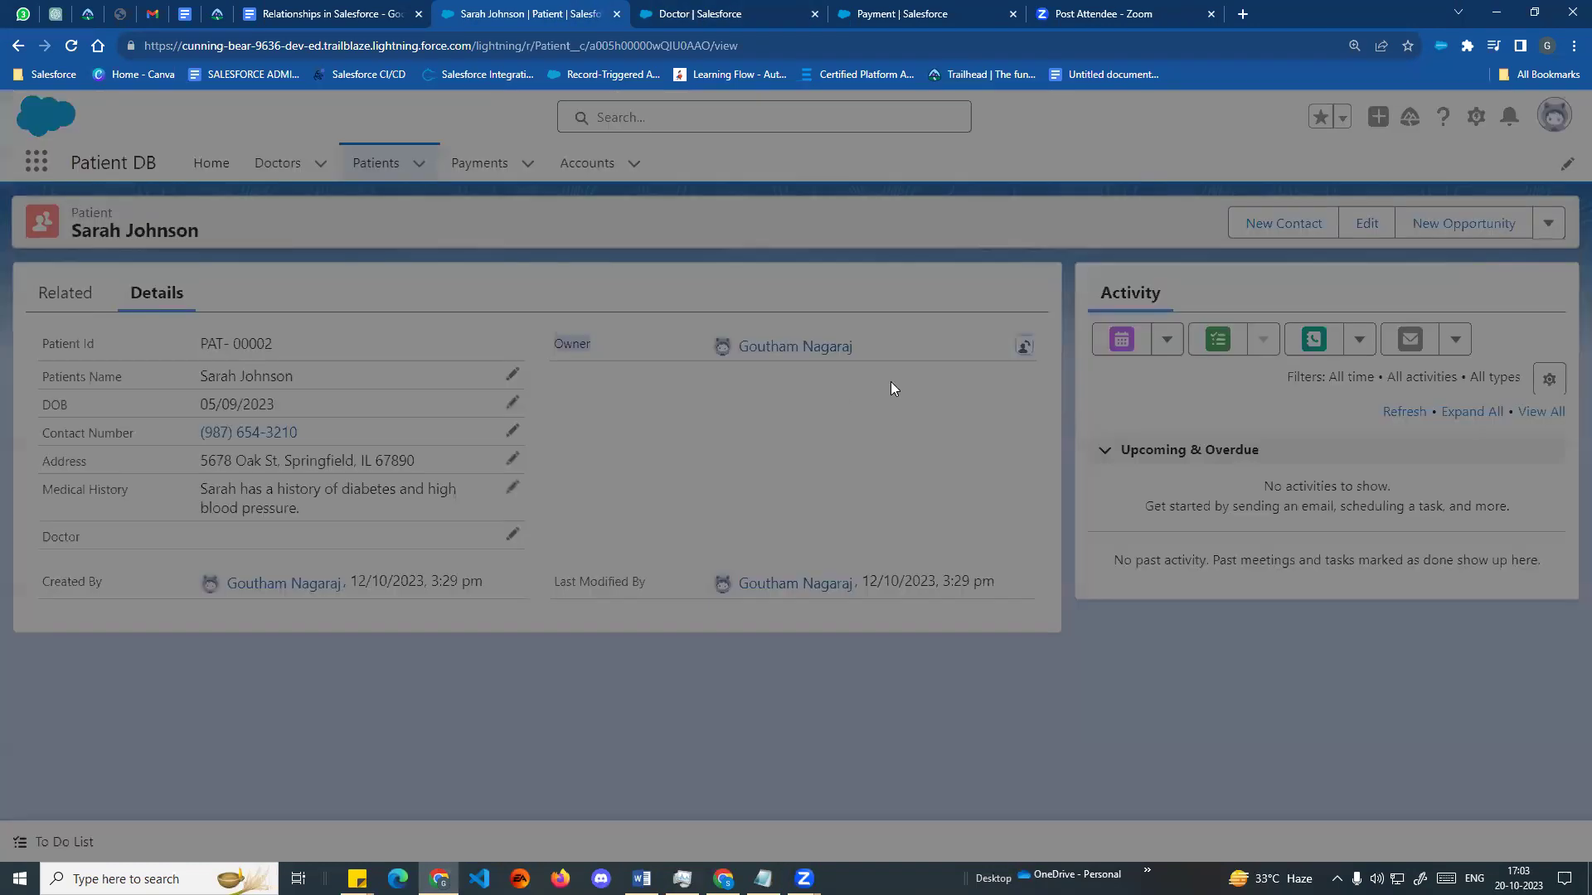
left_click(652, 350)
left_click(625, 402)
left_click(1050, 654)
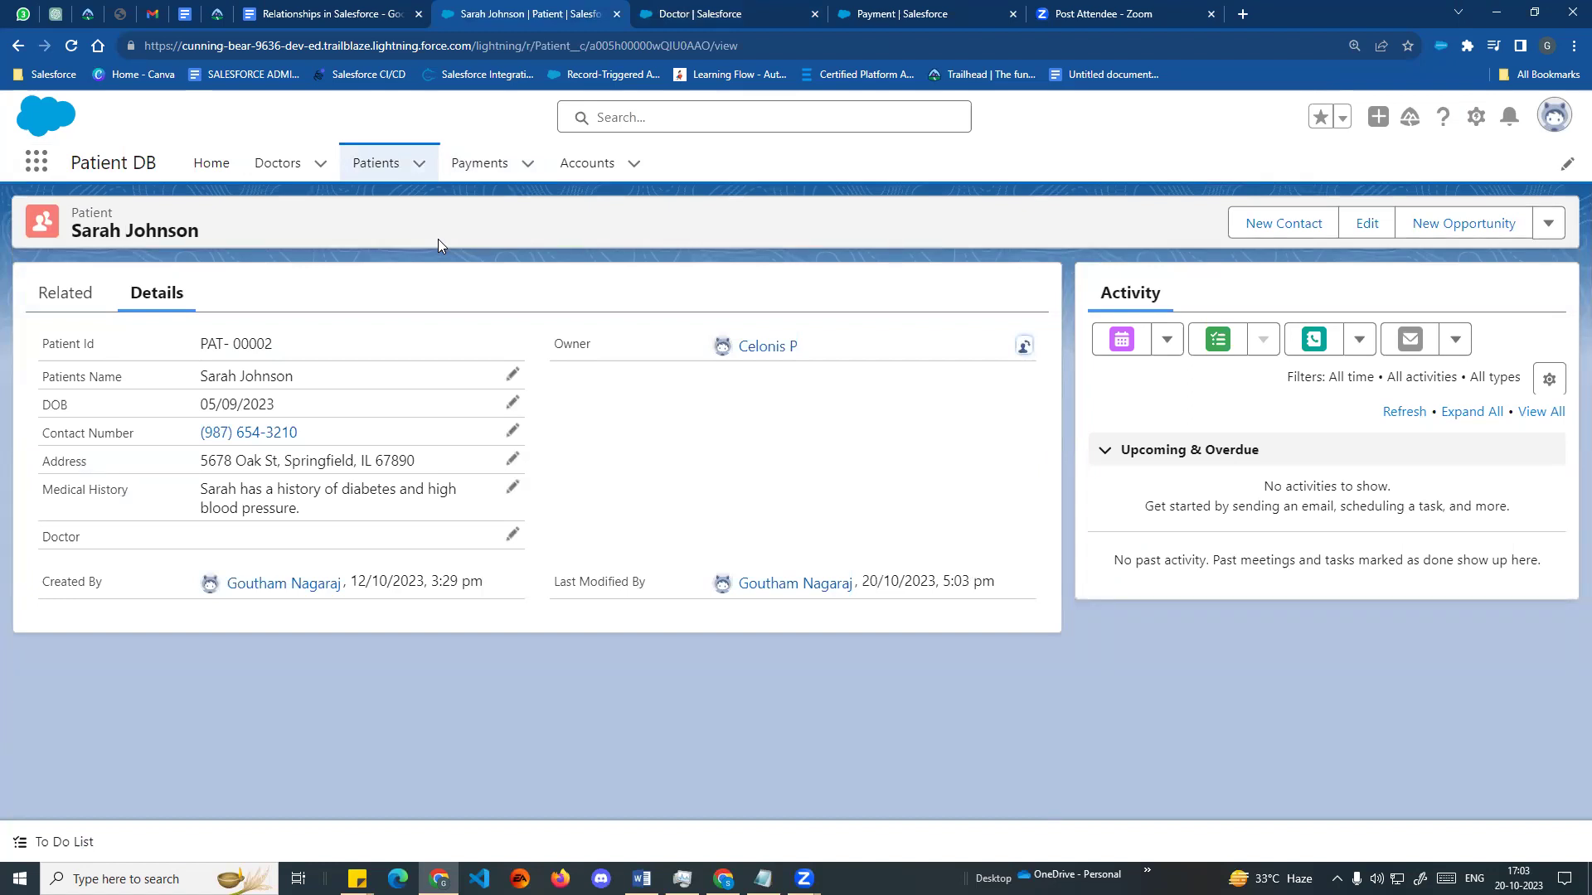
mouse_move(763, 355)
left_click_drag(73, 231, 212, 233)
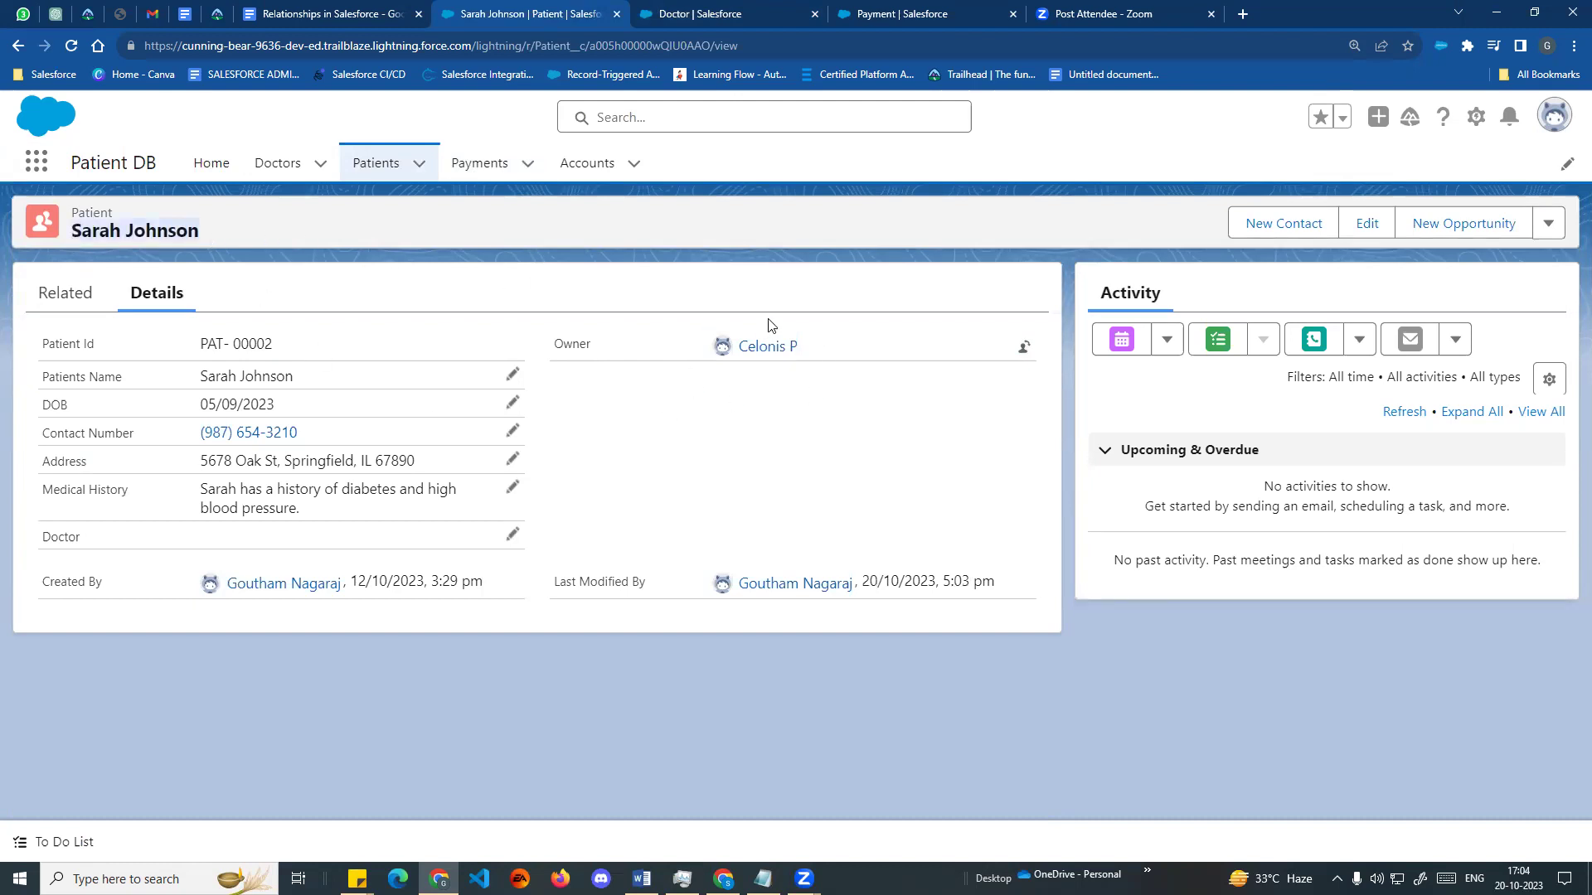
- Start a new payment record with Payment Date 19/10/2023 and Payment Amount 234563456
left_click(484, 173)
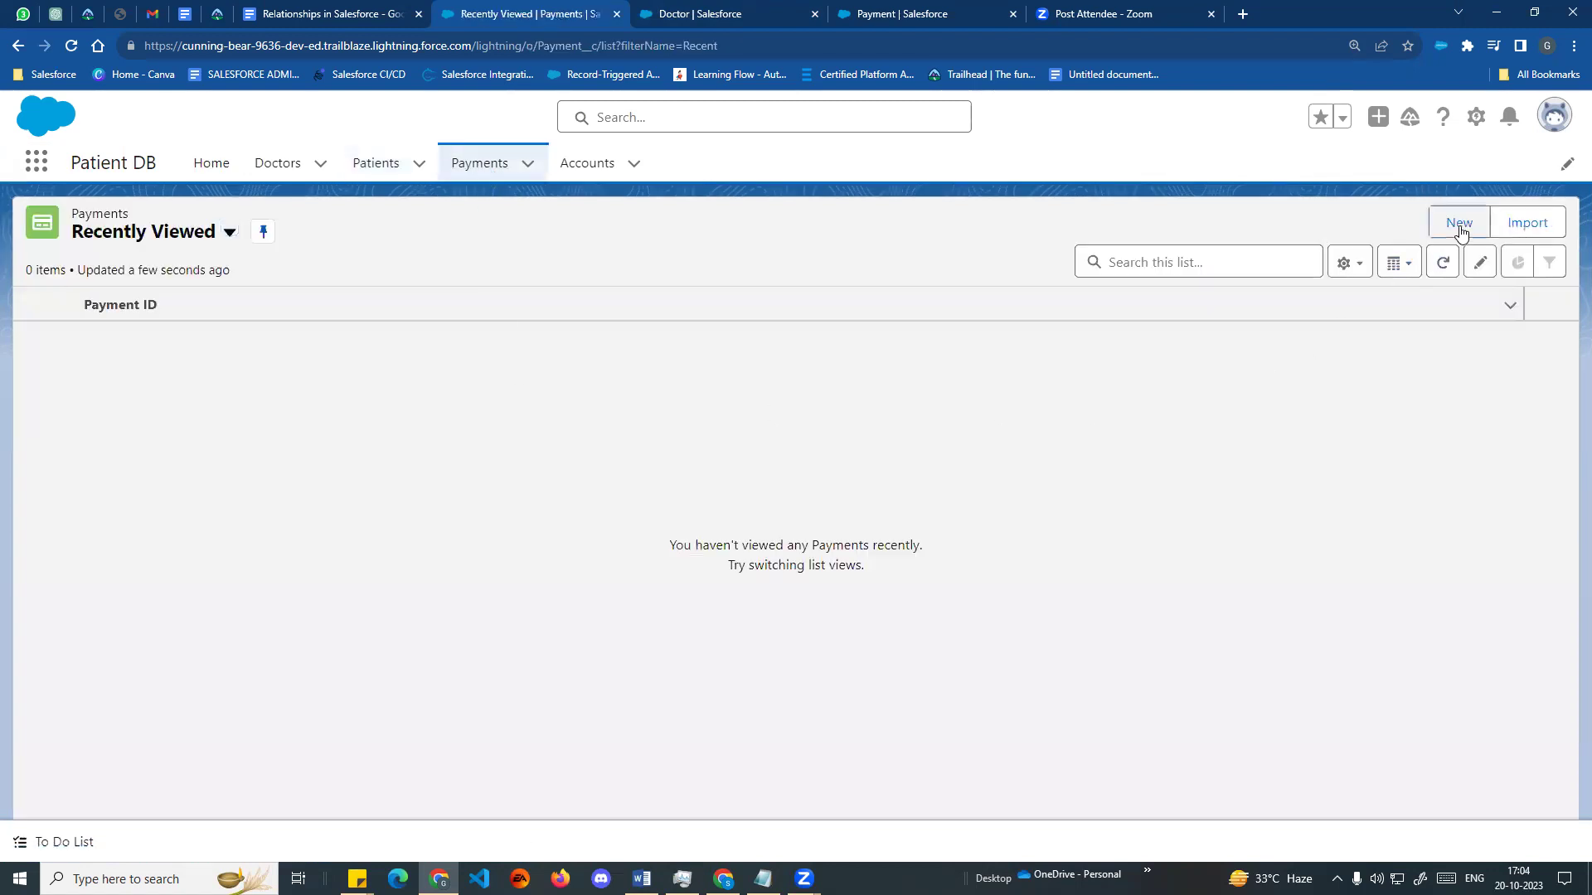
left_click(1459, 224)
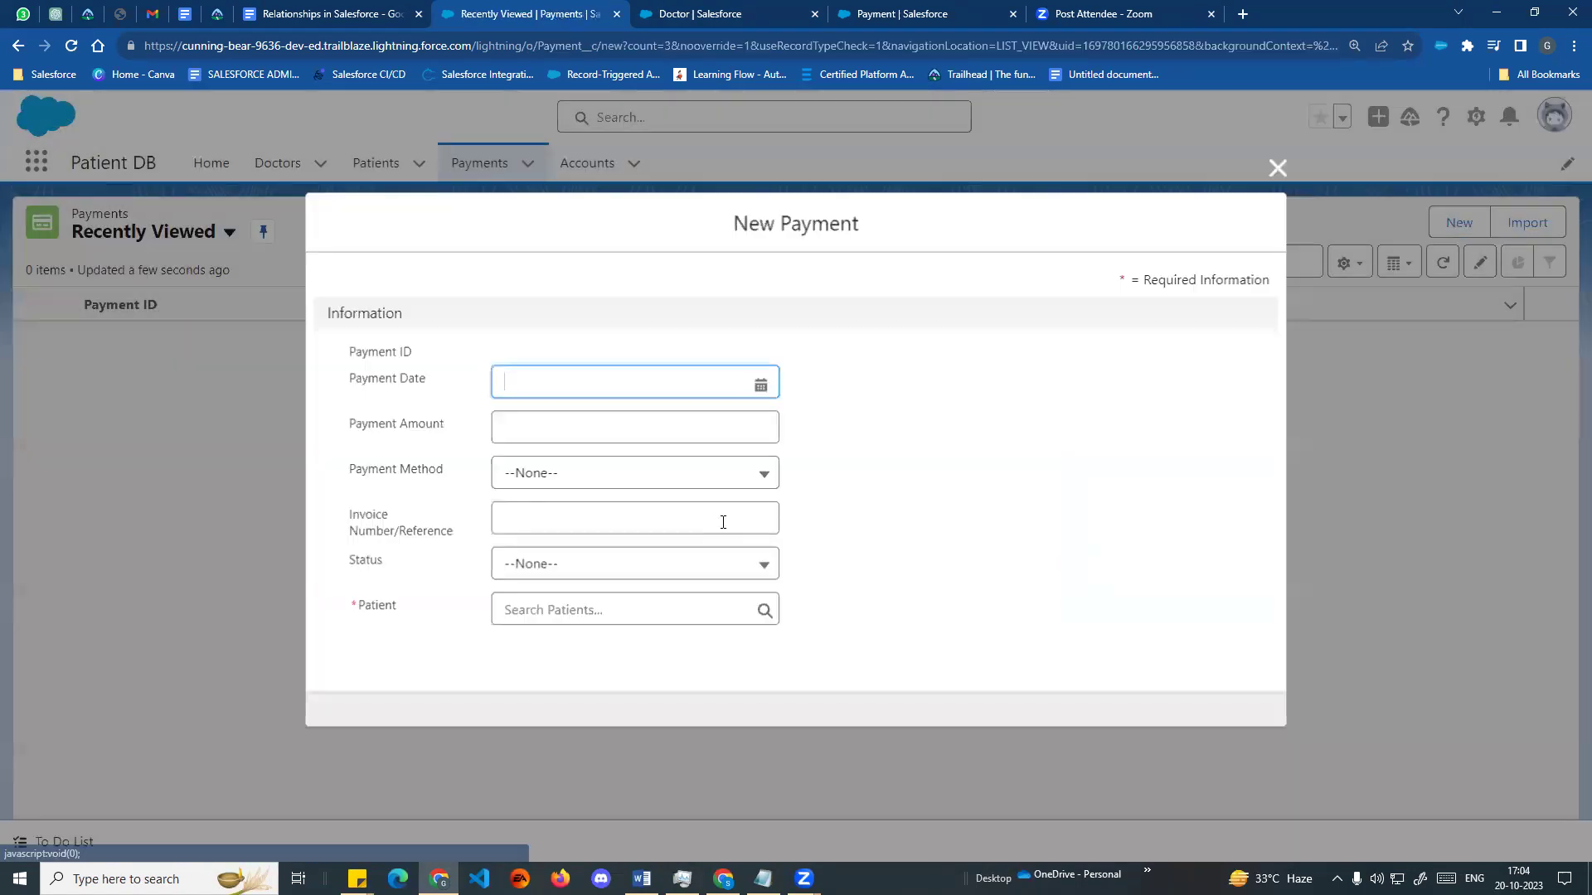
left_click(761, 386)
left_click(675, 580)
left_click(541, 441)
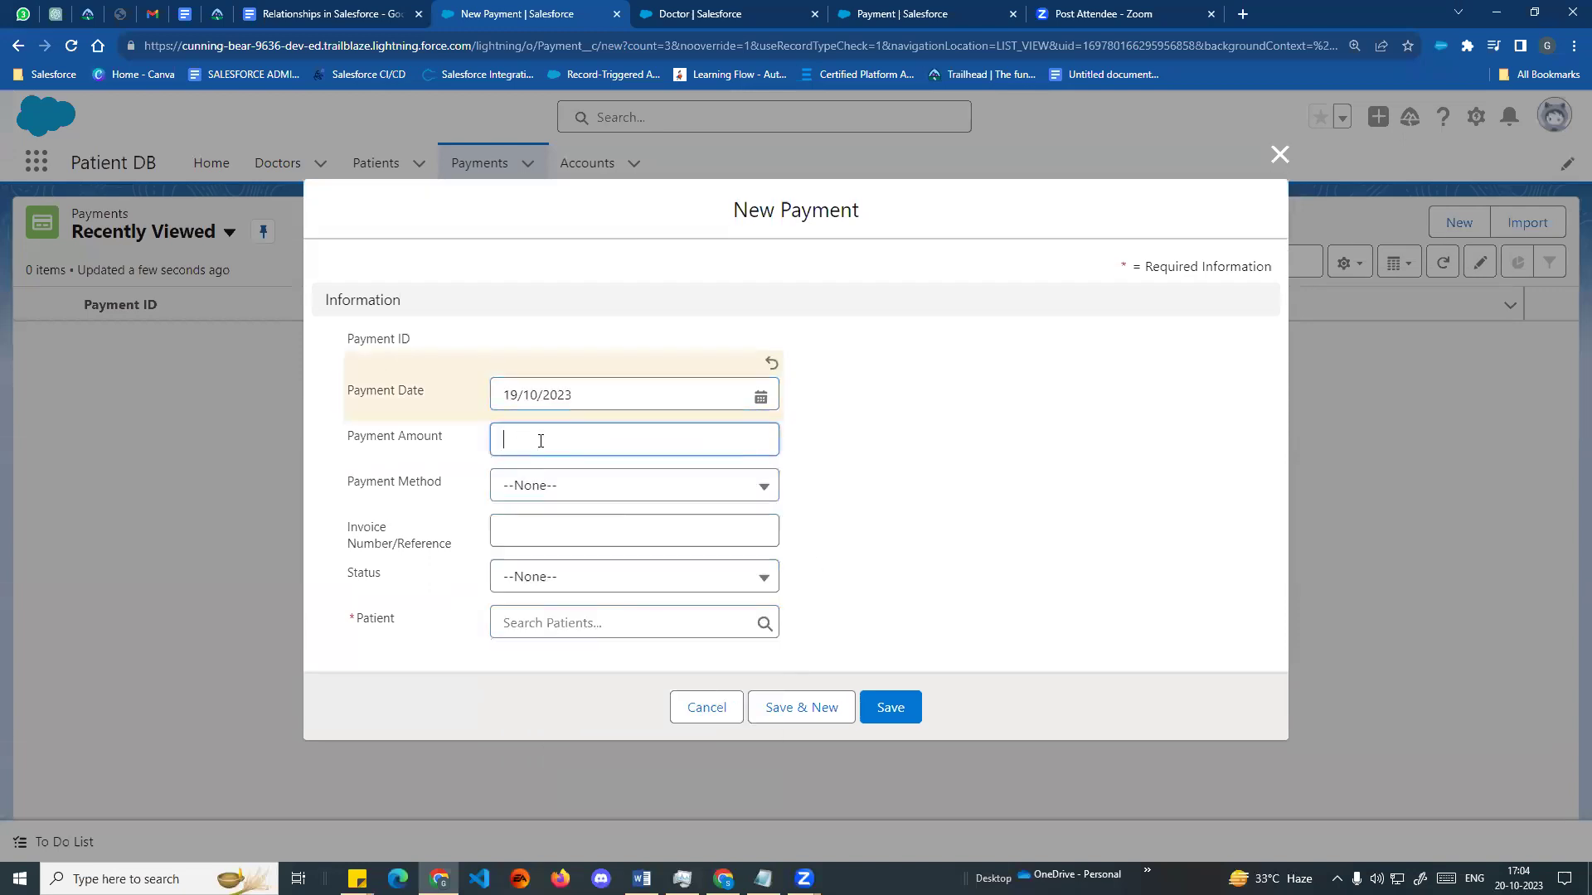
type("234563456")
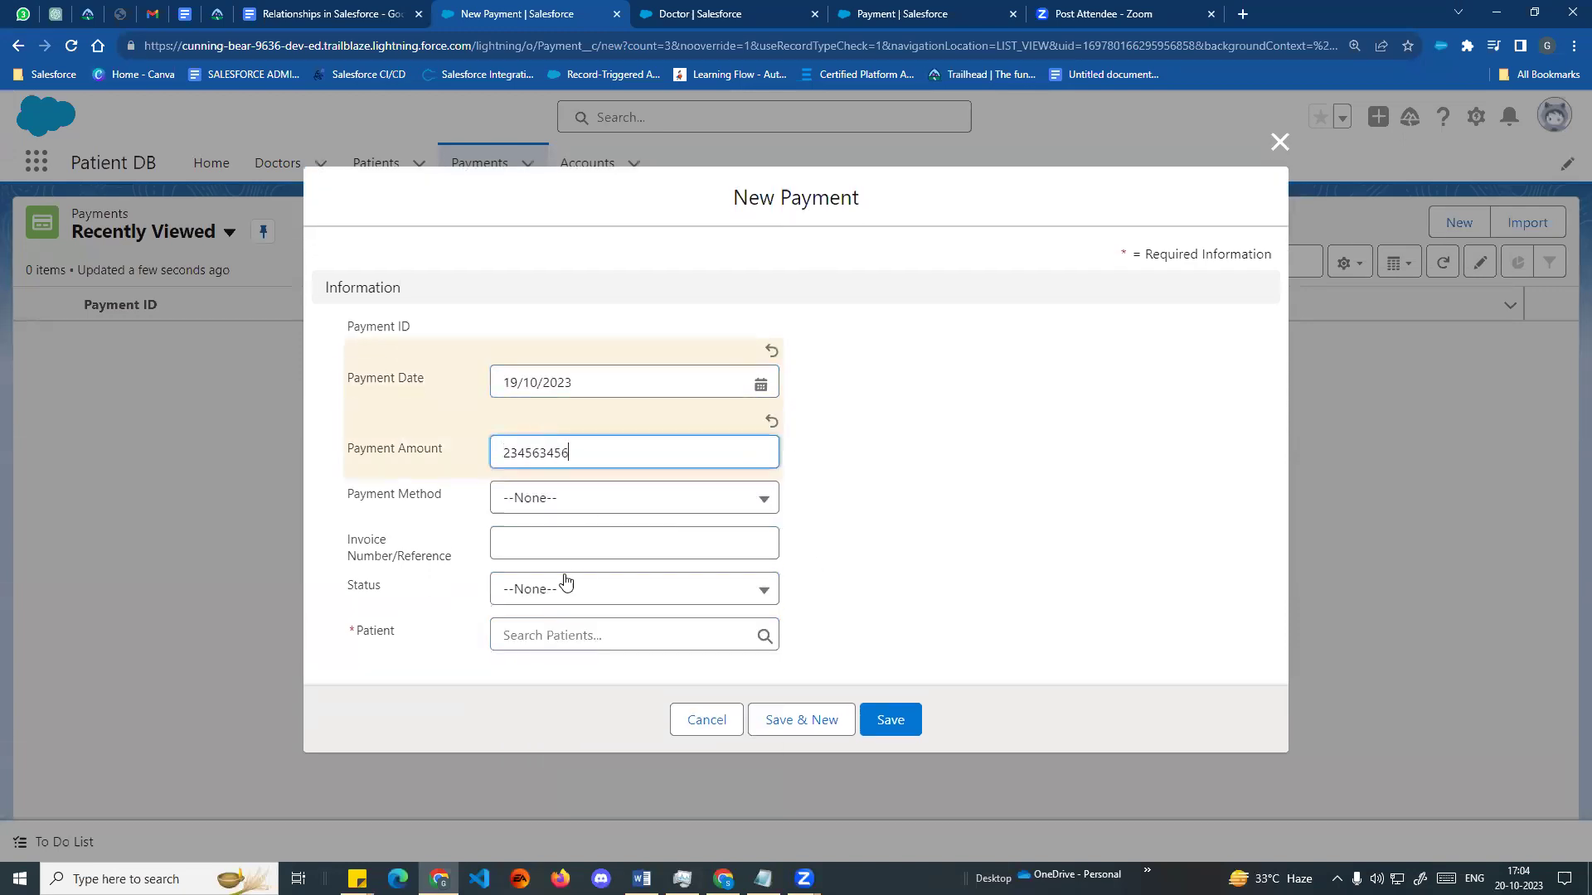
- Set the payment's Status to Paid, link it to the remaining patient, and save the record
left_click(551, 590)
left_click(547, 666)
left_click(564, 651)
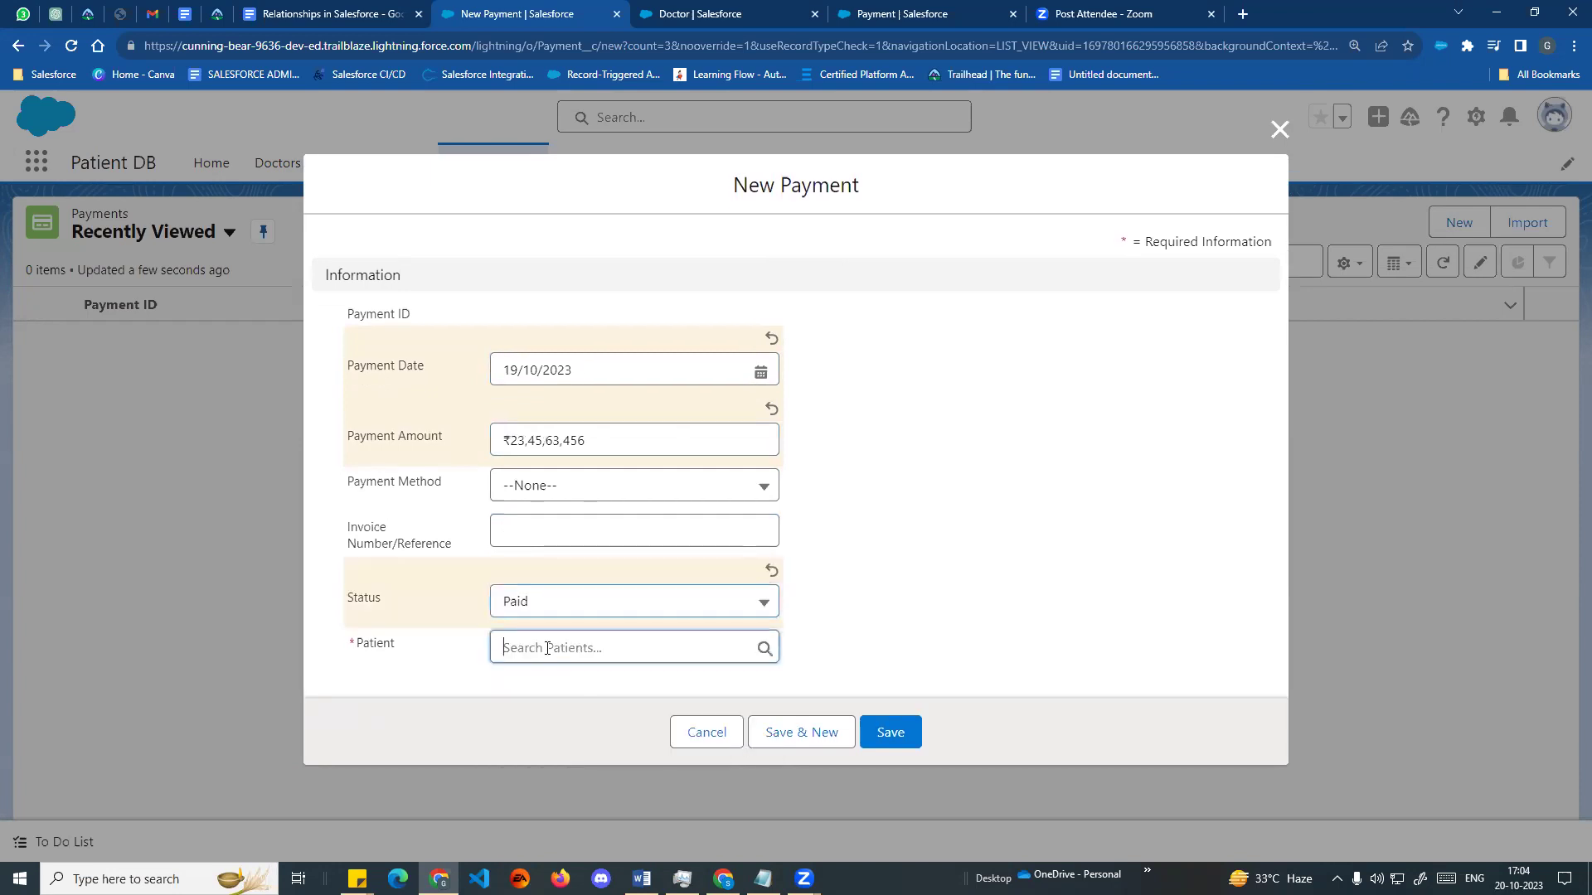
left_click(578, 732)
left_click_drag(614, 661, 529, 662)
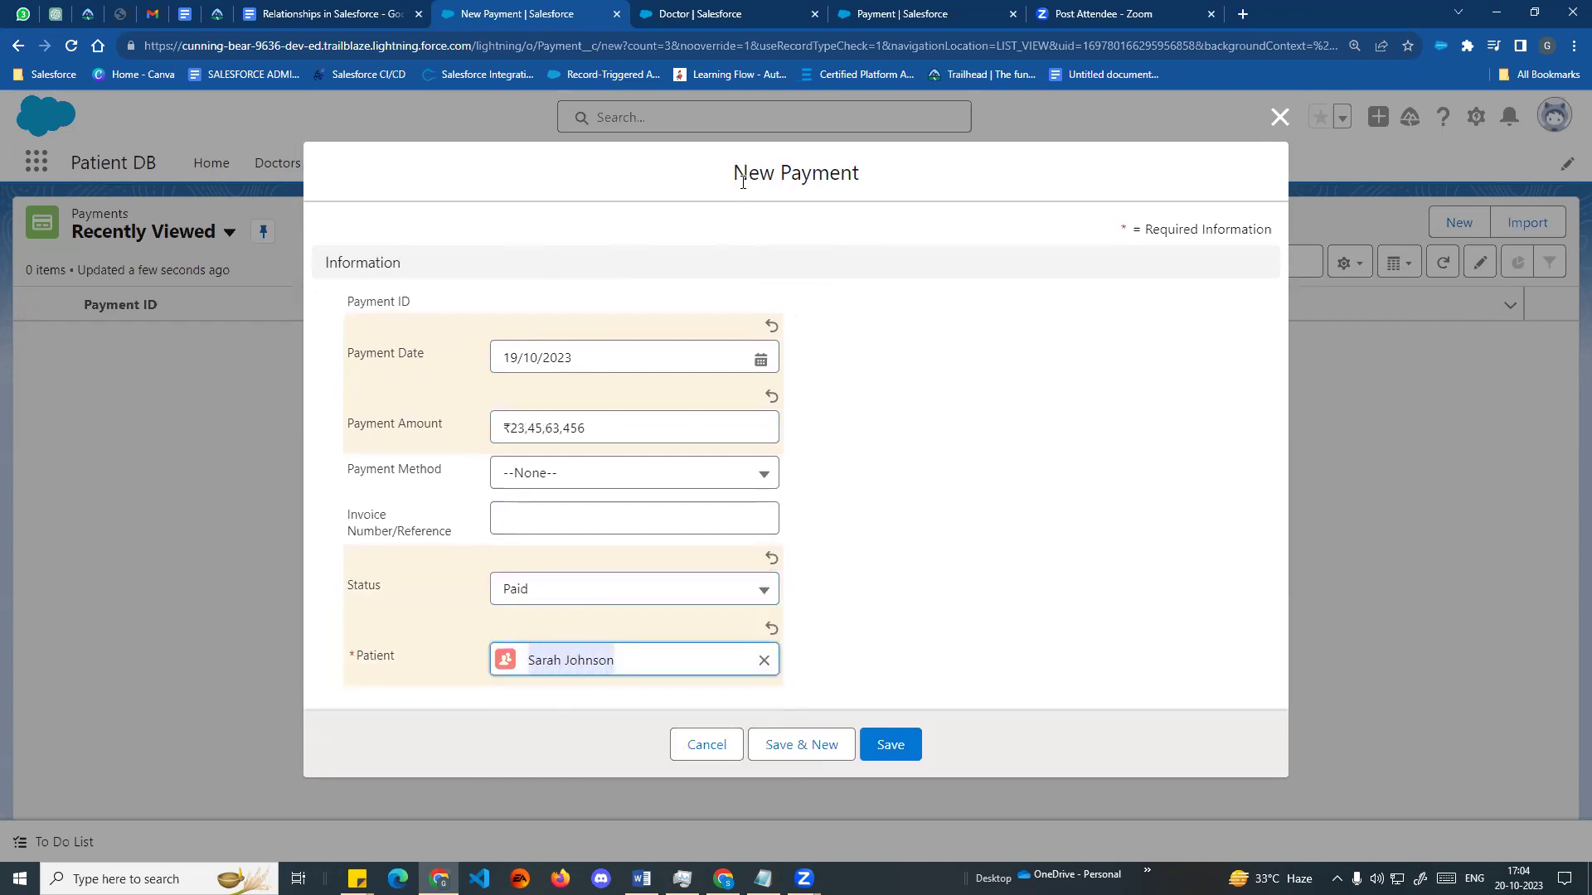
left_click(906, 751)
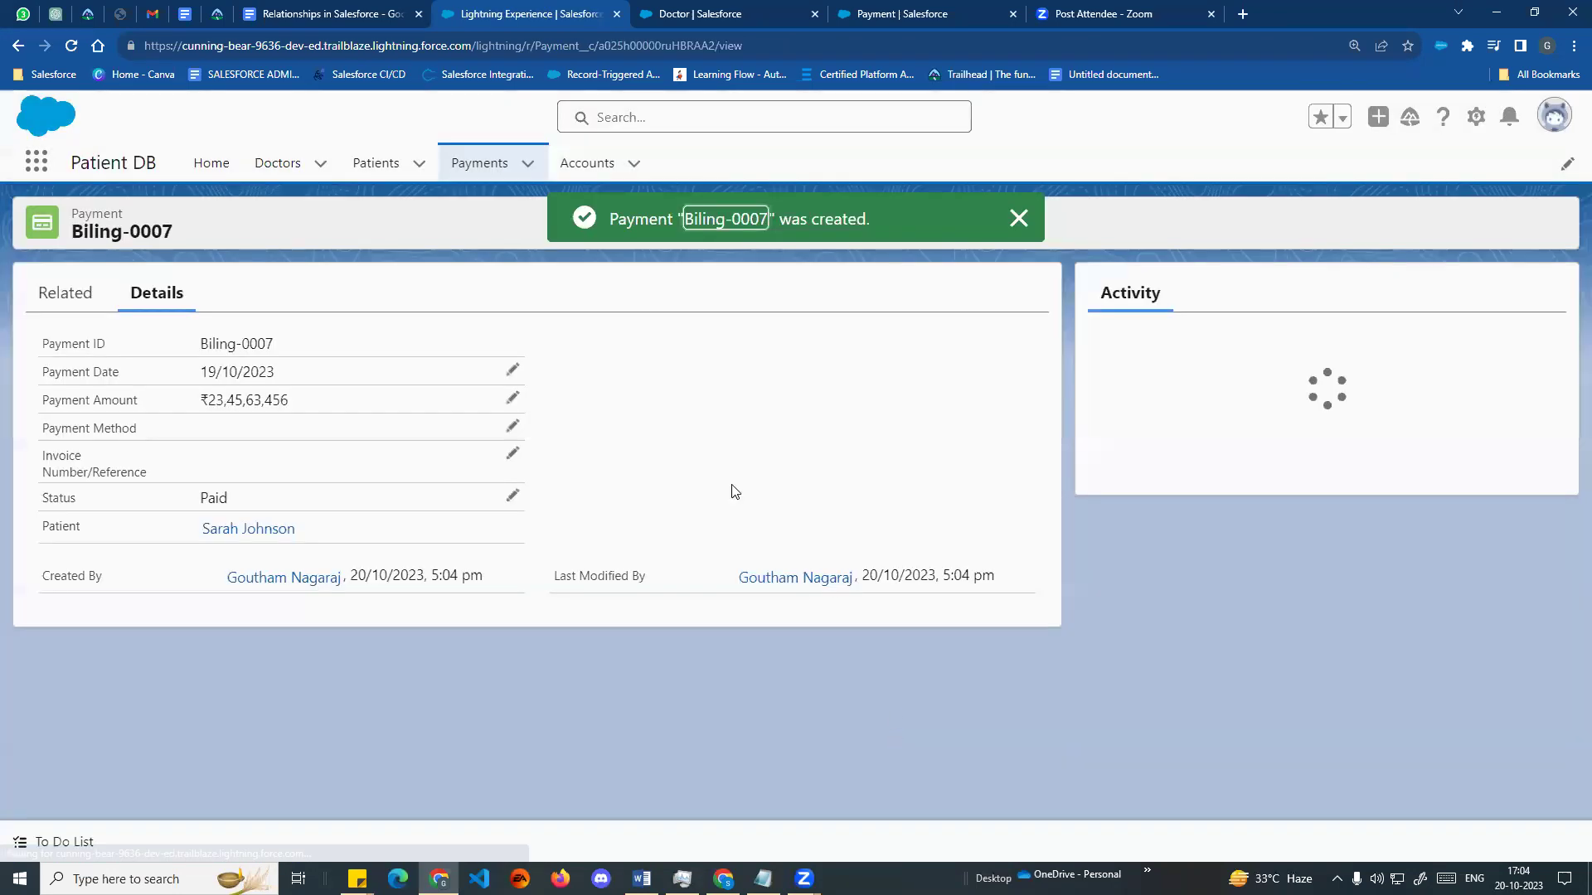
- Check the new payment's ownership details and open the doctor's record to examine its Owner field for comparison
triple_click(120, 583)
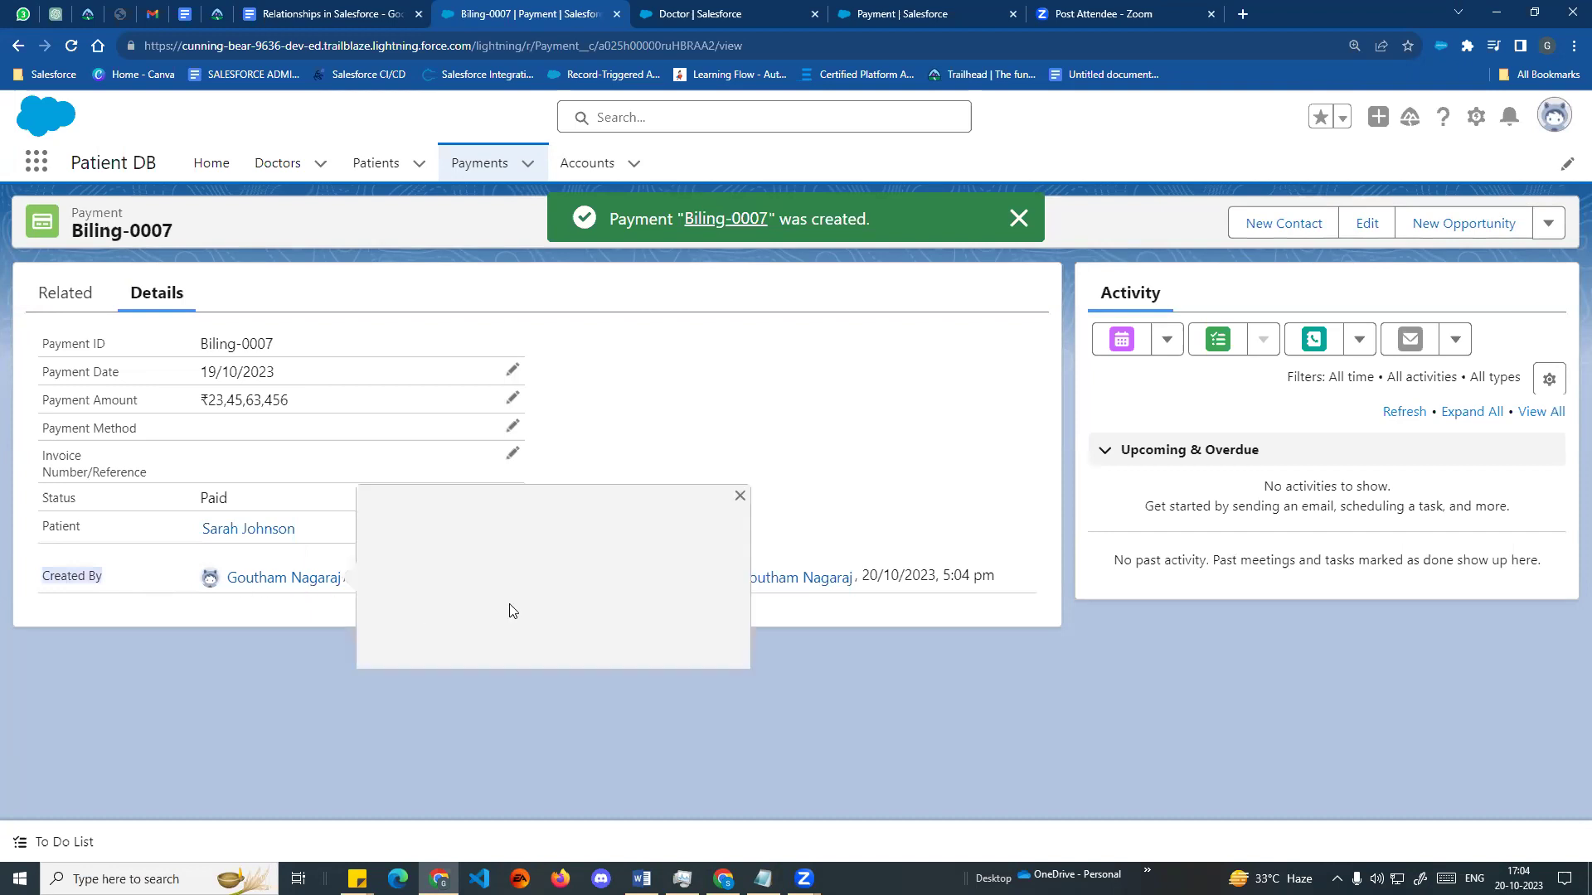
left_click(661, 352)
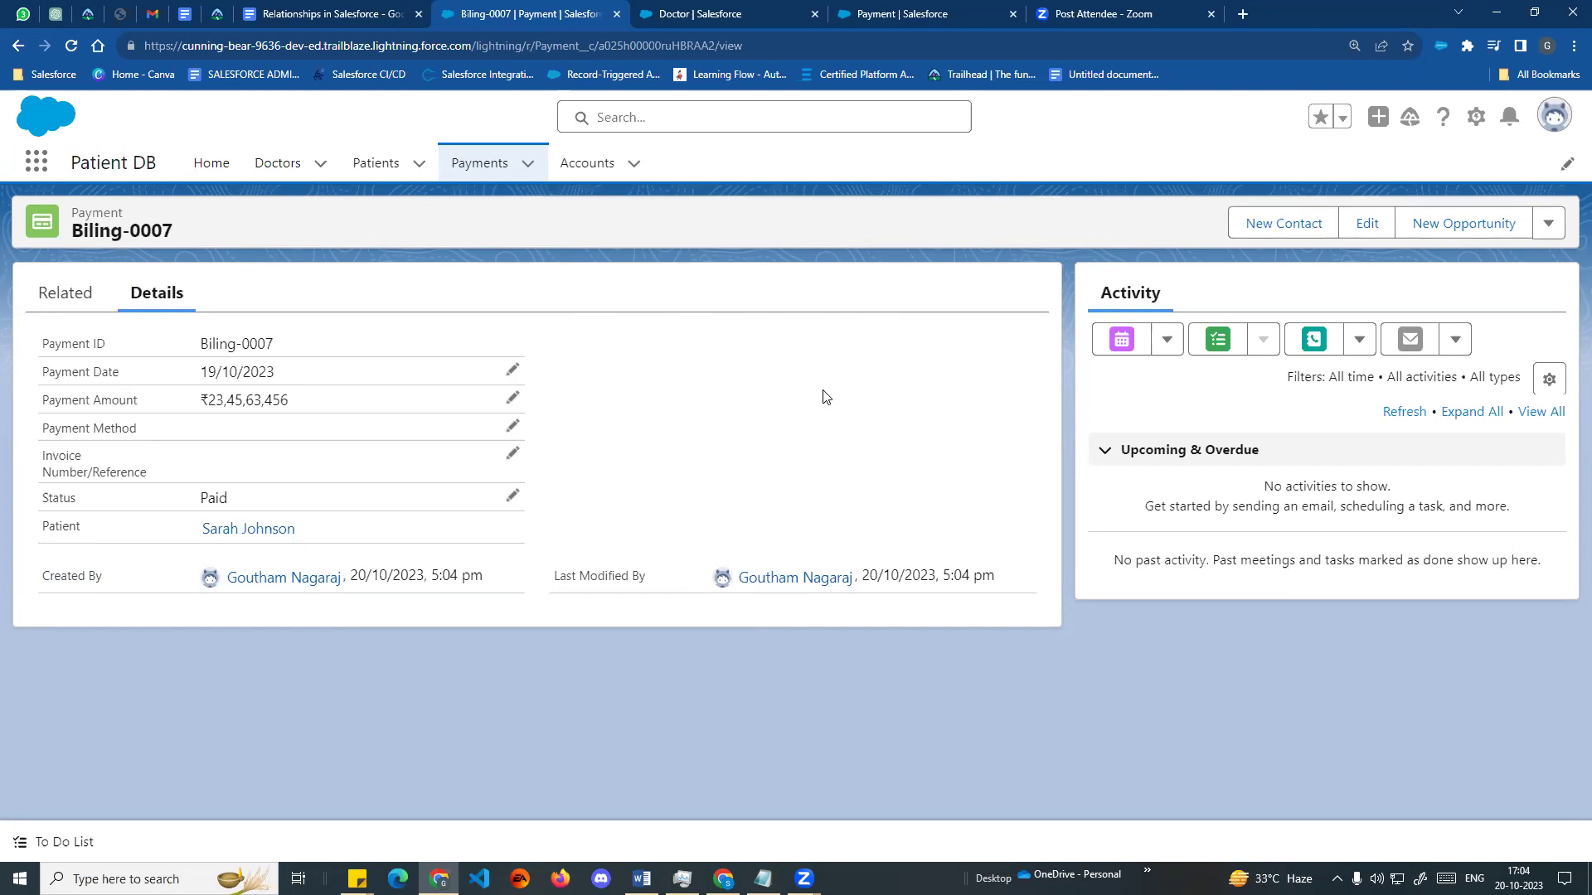
left_click(282, 166)
left_click(174, 340)
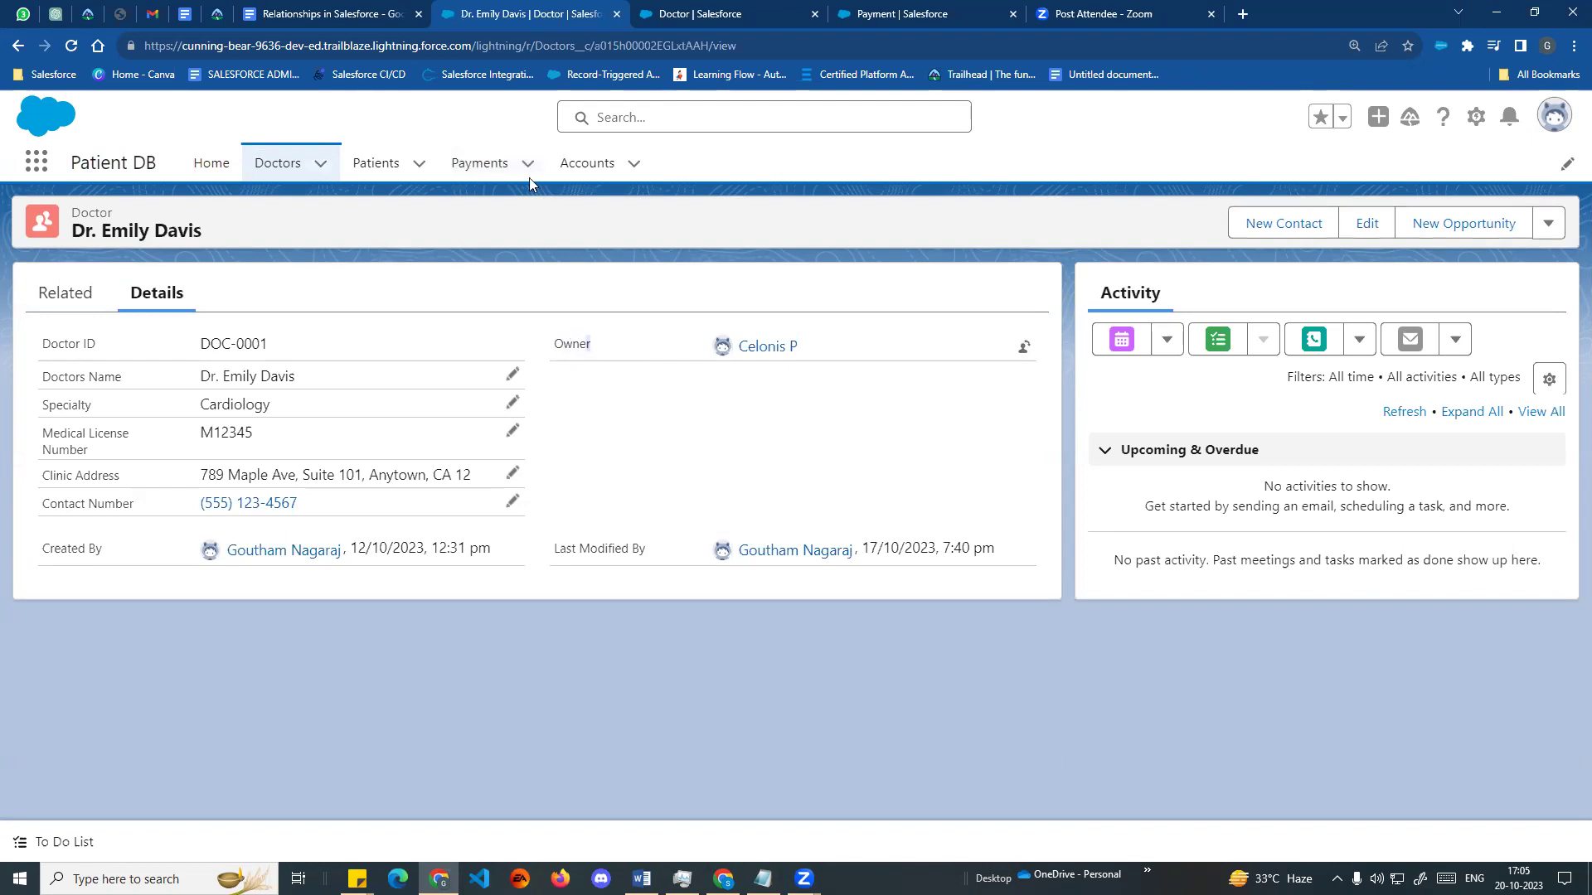
- Reopen the new payment and follow its Patient link to examine the Owner field on the master record
left_click(480, 163)
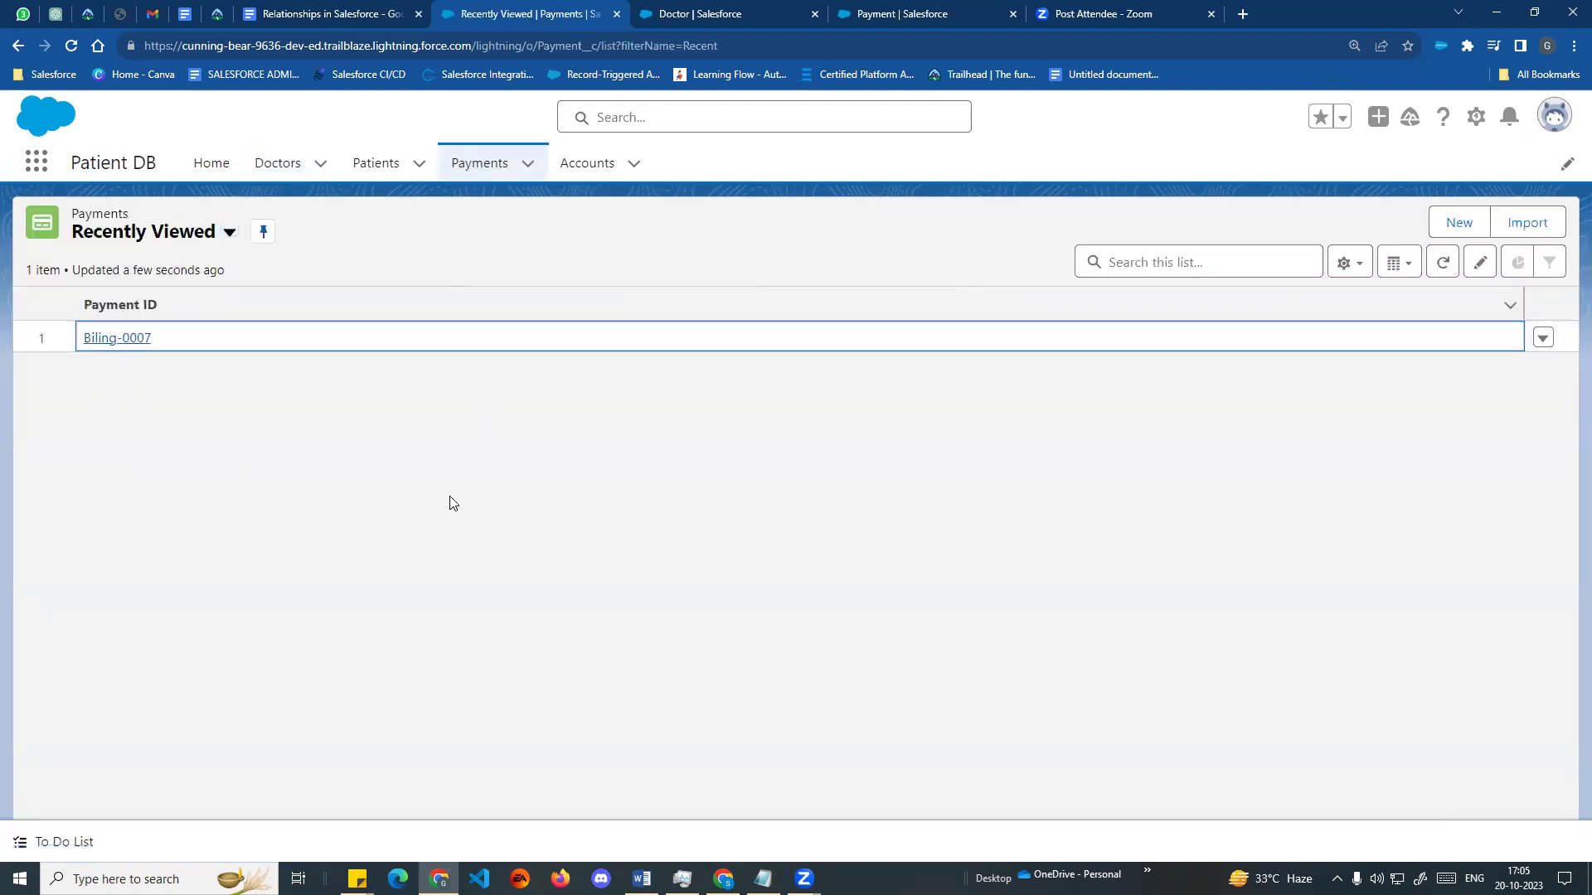
left_click(125, 339)
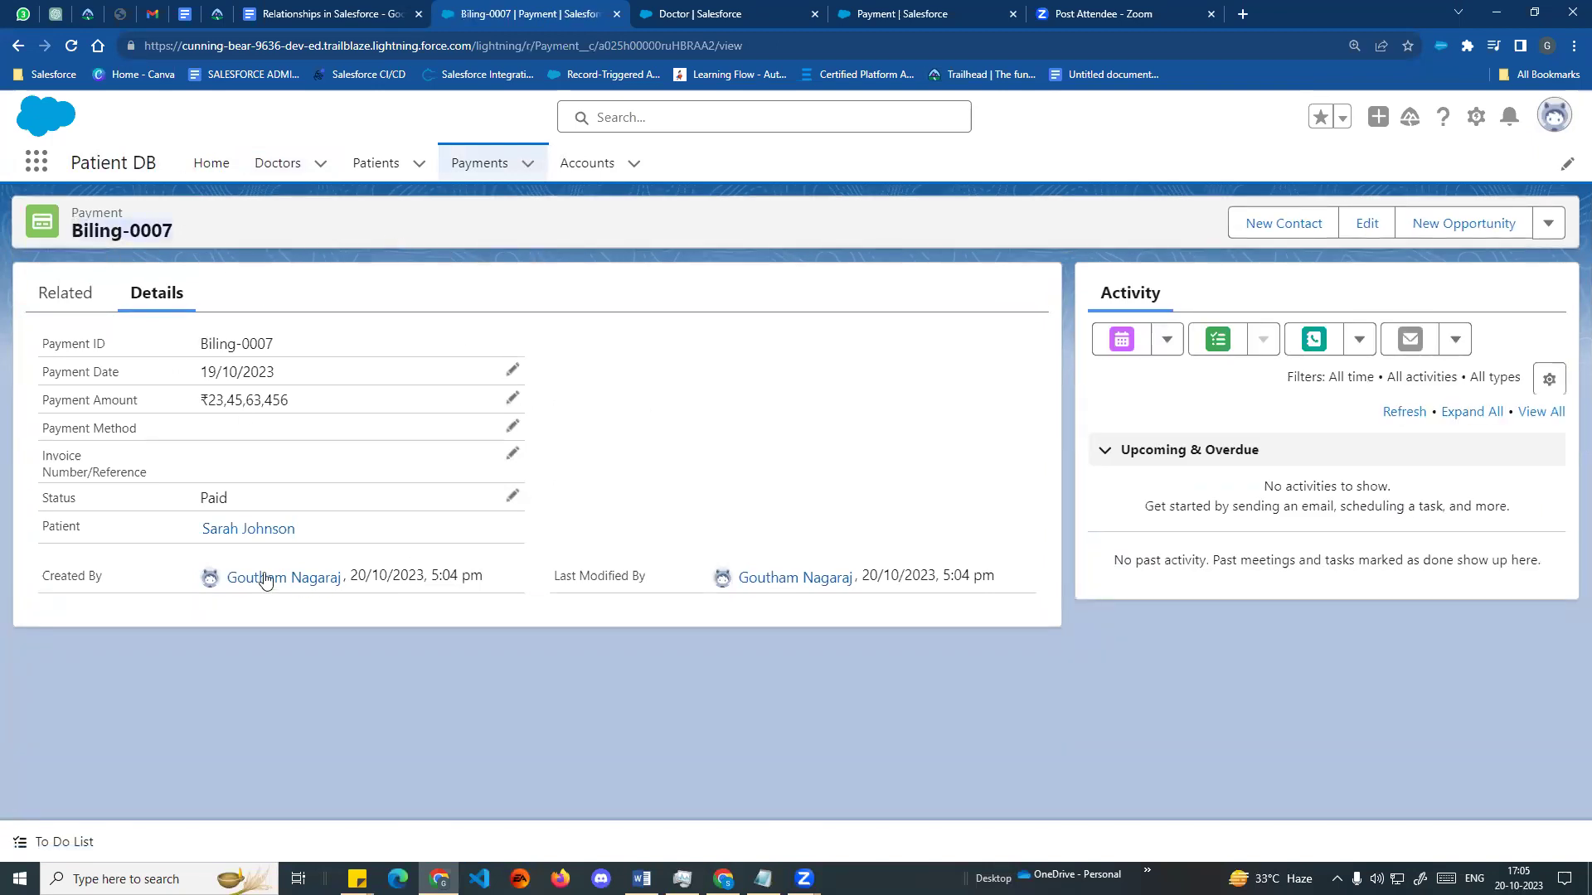
left_click(249, 530)
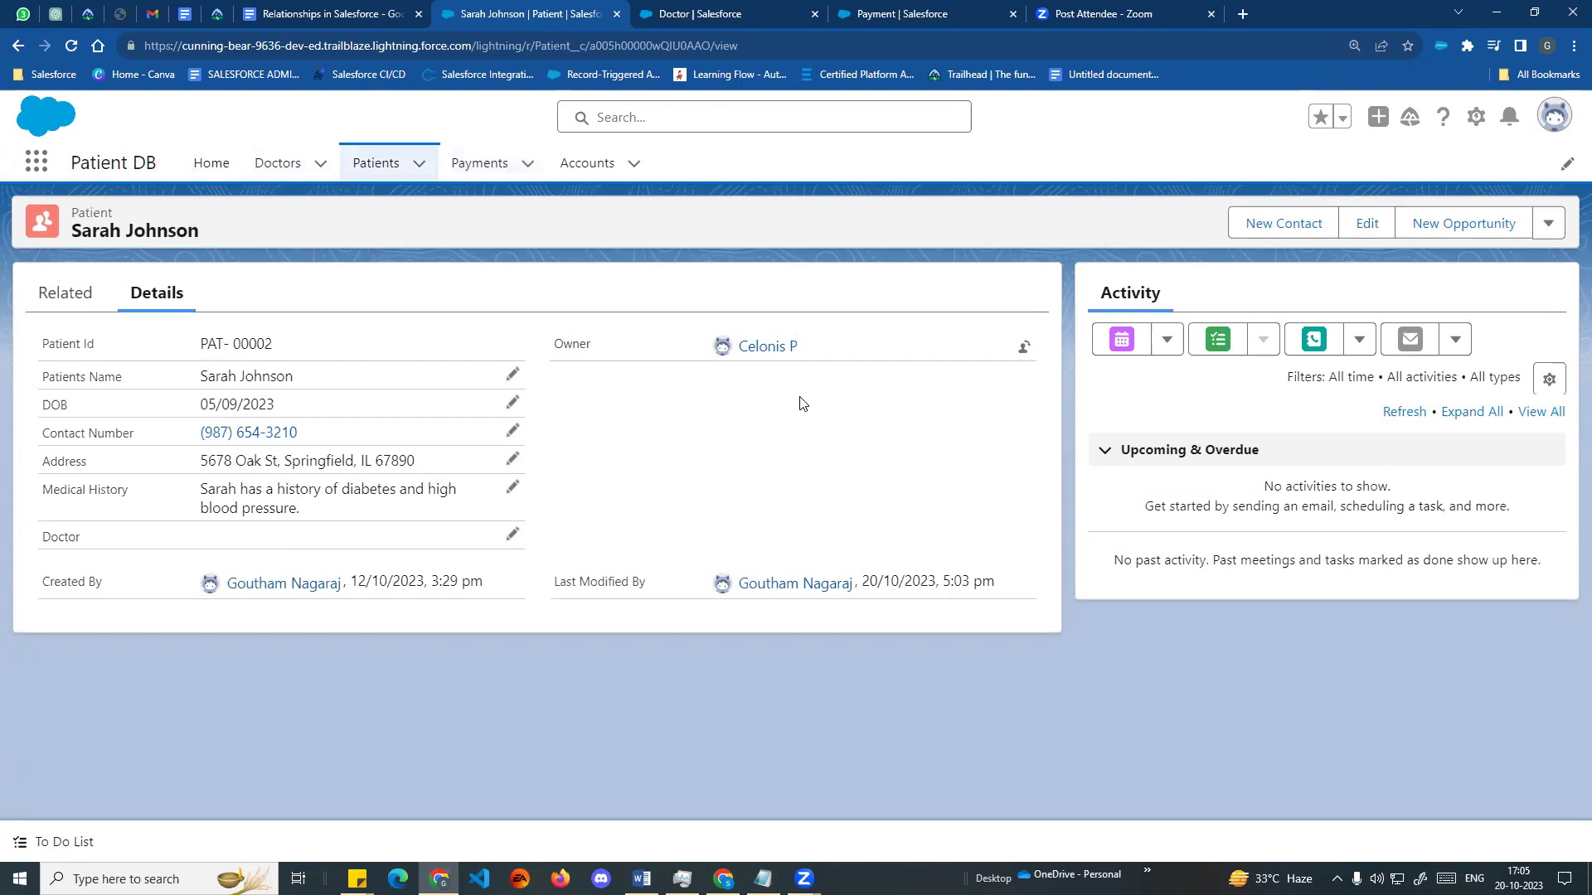
- Switch to the Relationships in Salesforce document in Google Docs and review the list of Master-Detail Relationship features
left_click(332, 12)
scroll(672, 611, "down", 1)
left_click_drag(561, 356, 916, 723)
left_click(901, 557)
left_click(658, 507)
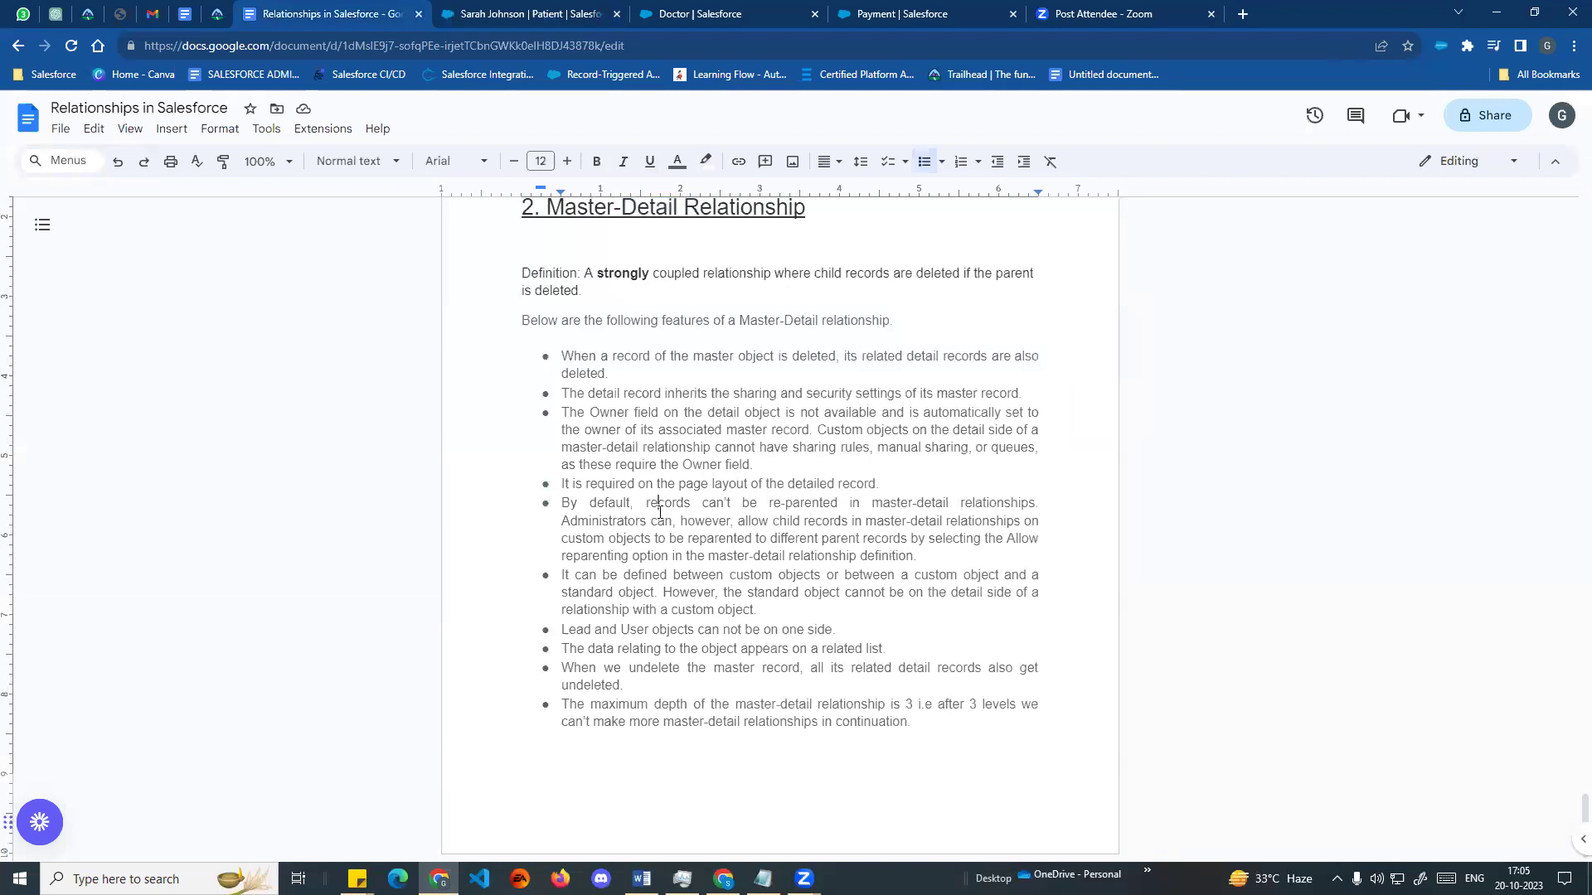
- Highlight the note on the detail object's Owner field and review the Master-Detail Relationship section from its heading
left_click_drag(570, 416, 879, 485)
left_click(852, 591)
scroll(610, 488, "up", 2)
left_click_drag(539, 372, 808, 375)
scroll(814, 572, "down", 1)
left_click(814, 570)
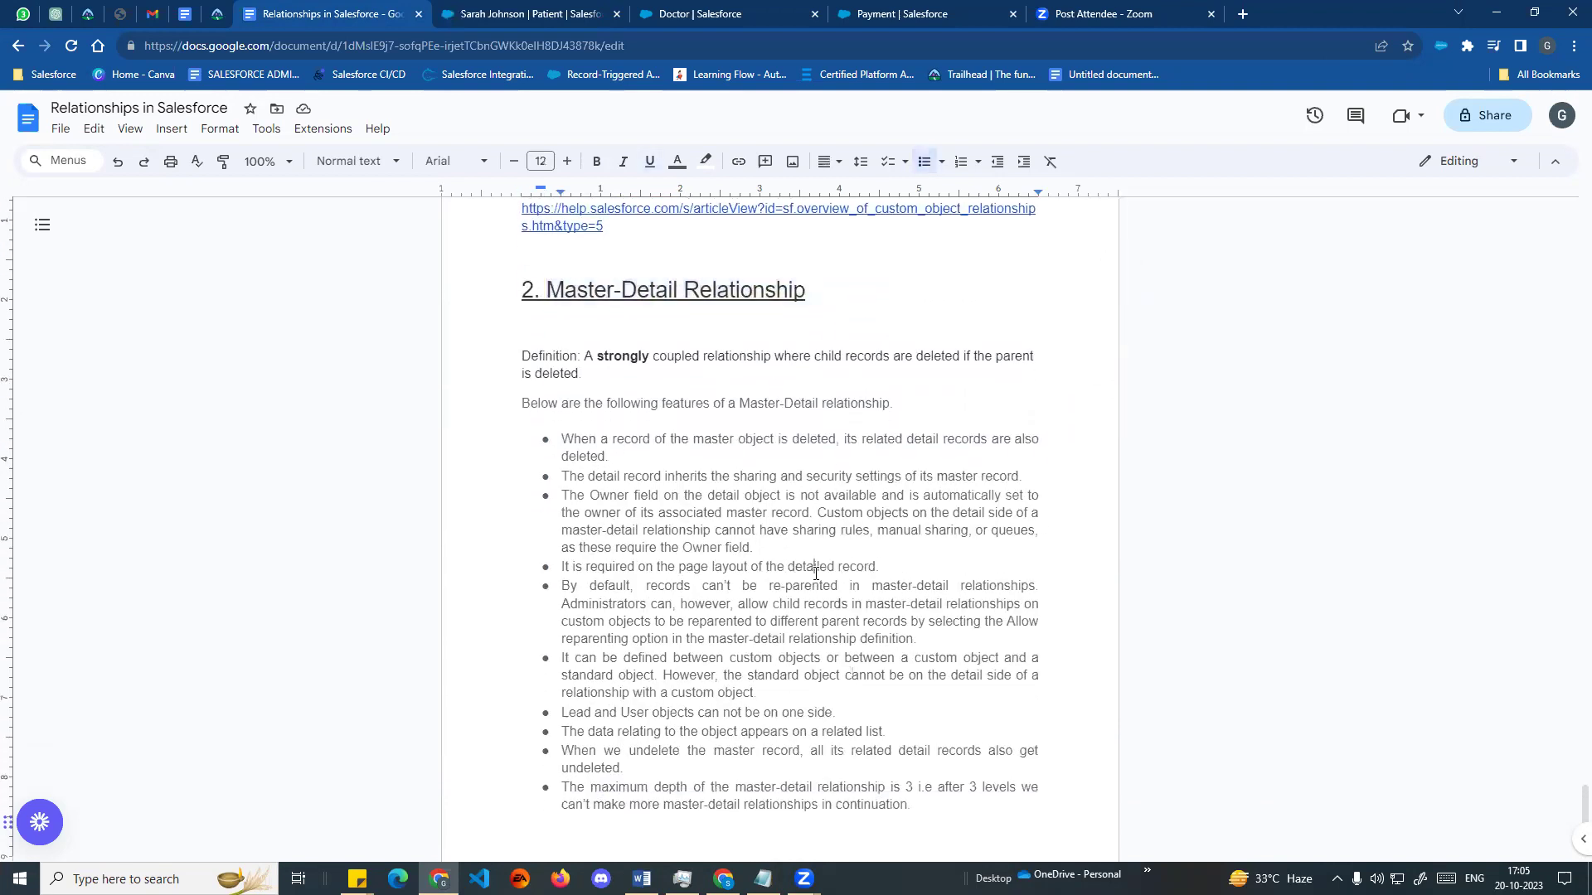